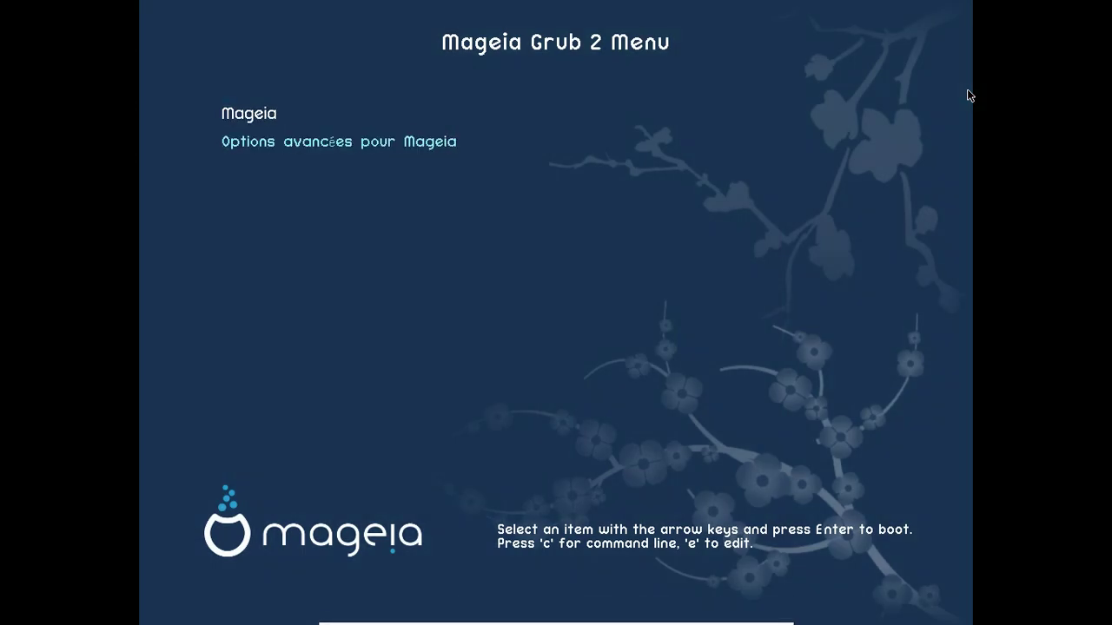
Boot the system through the advanced Mageia options using the "Mageia, avec Linux desktop" entry
key(Down)
key(Return)
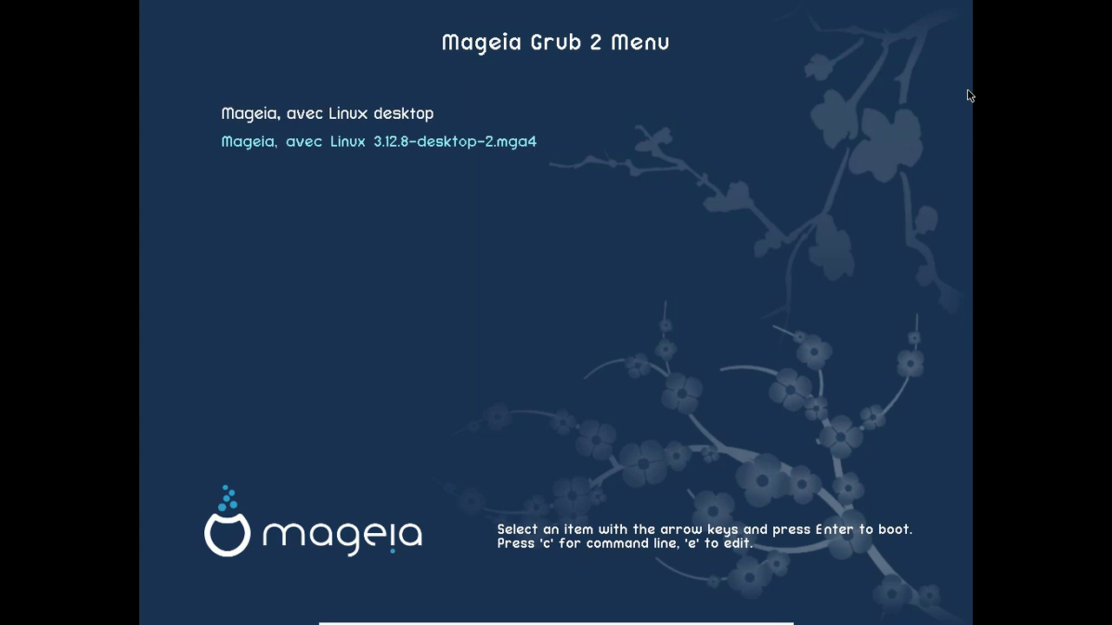
key(Up)
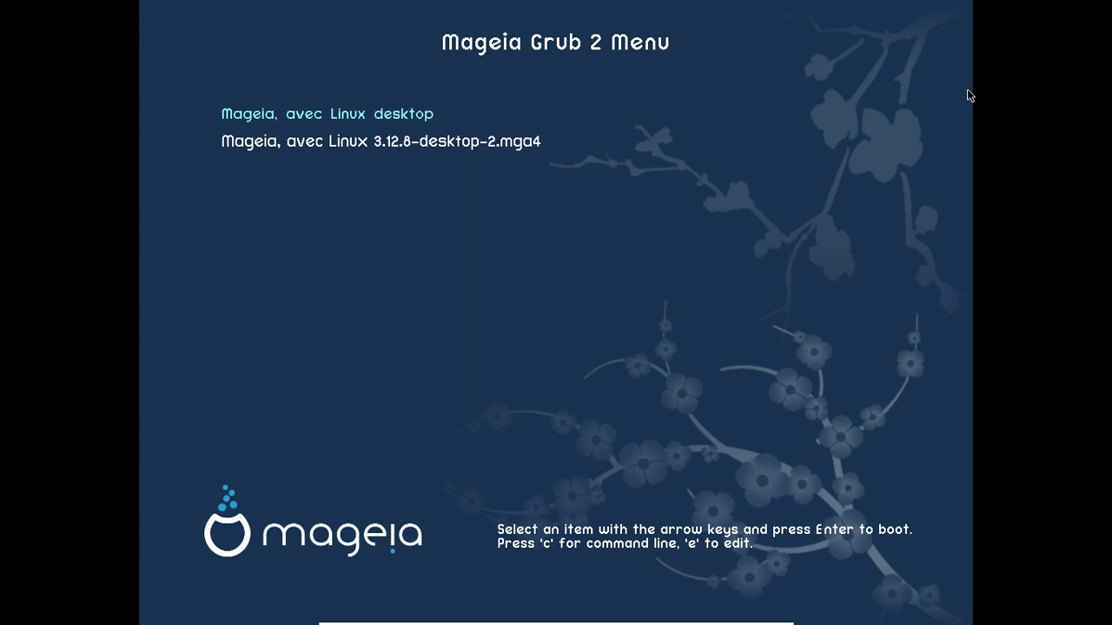
key(Return)
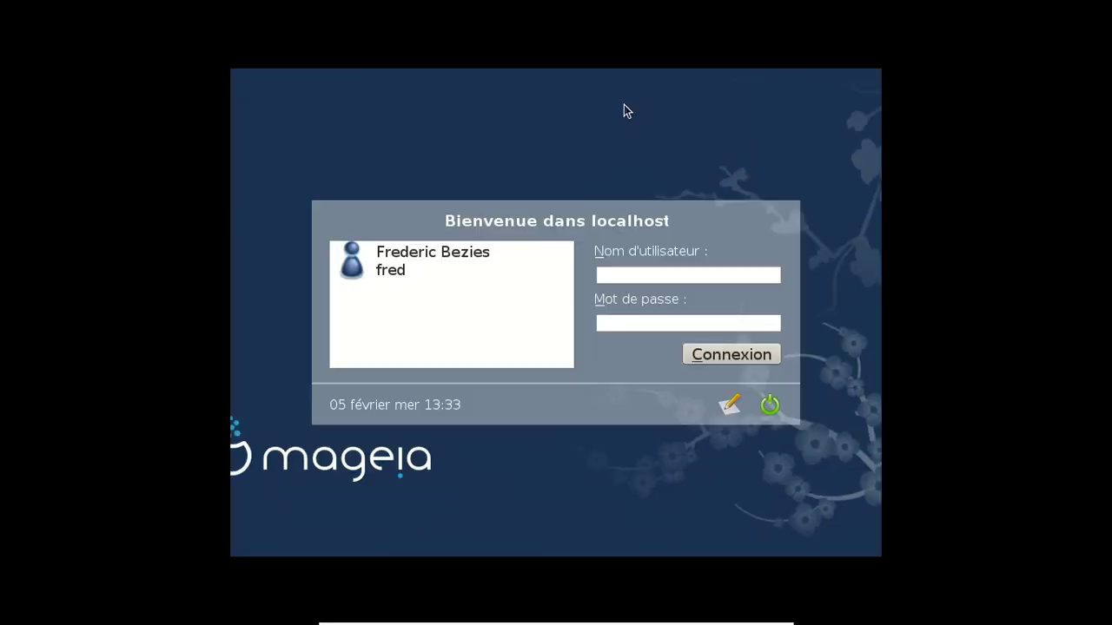
Log in to the listed user account by entering its password
click(486, 253)
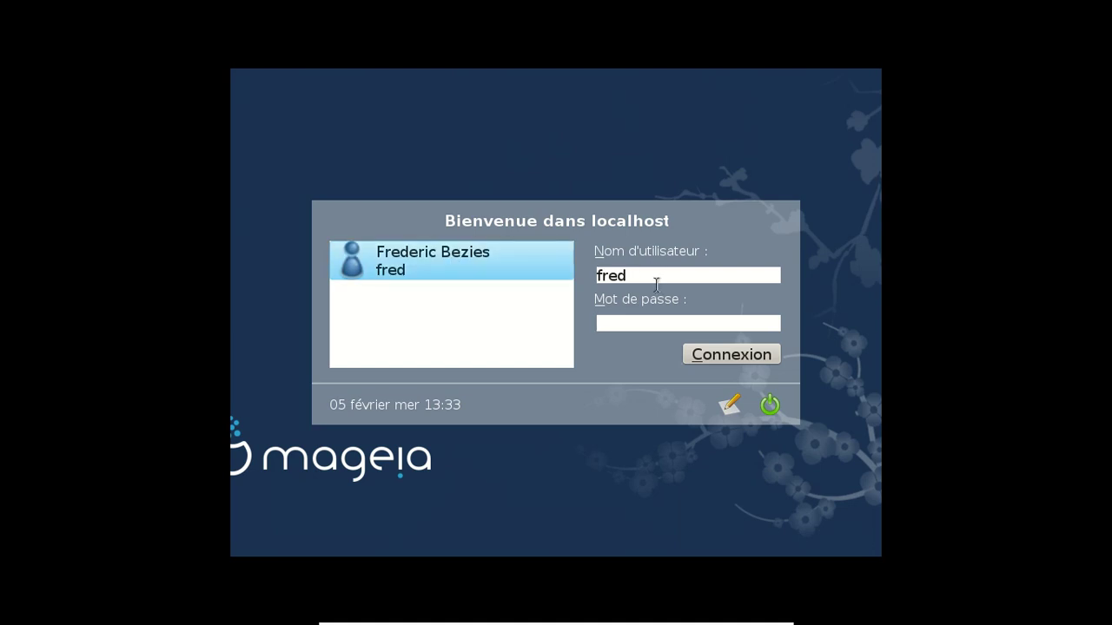
text(********)
key(Return)
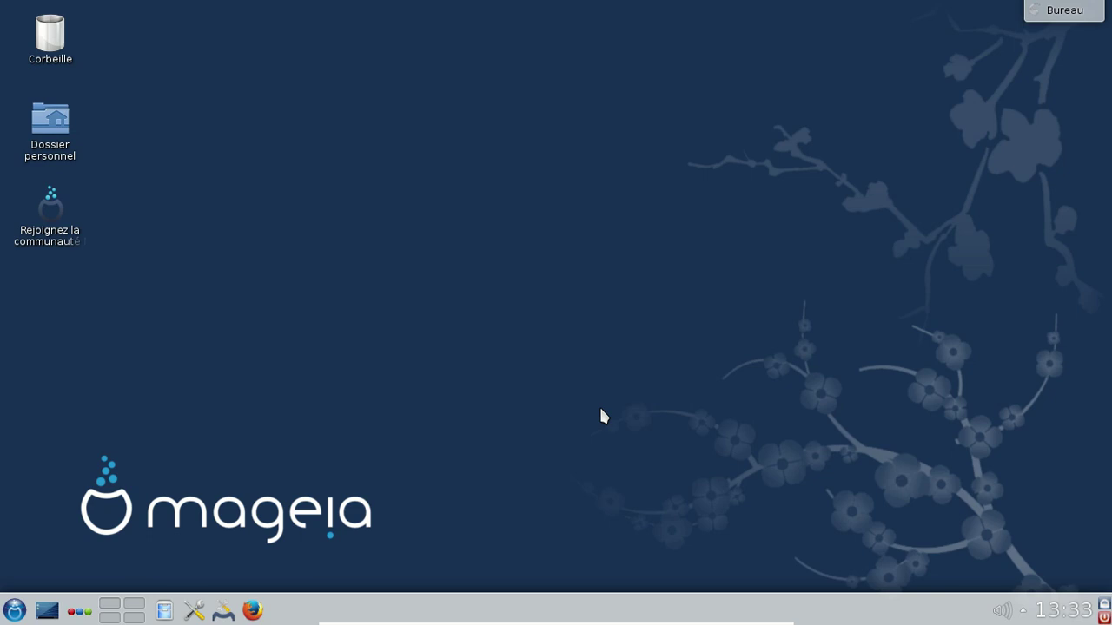
Unmute the first Audio interne Stéréo analogique channel, raise both internal audio channels to maximum and dismiss the volume controls
click(1004, 611)
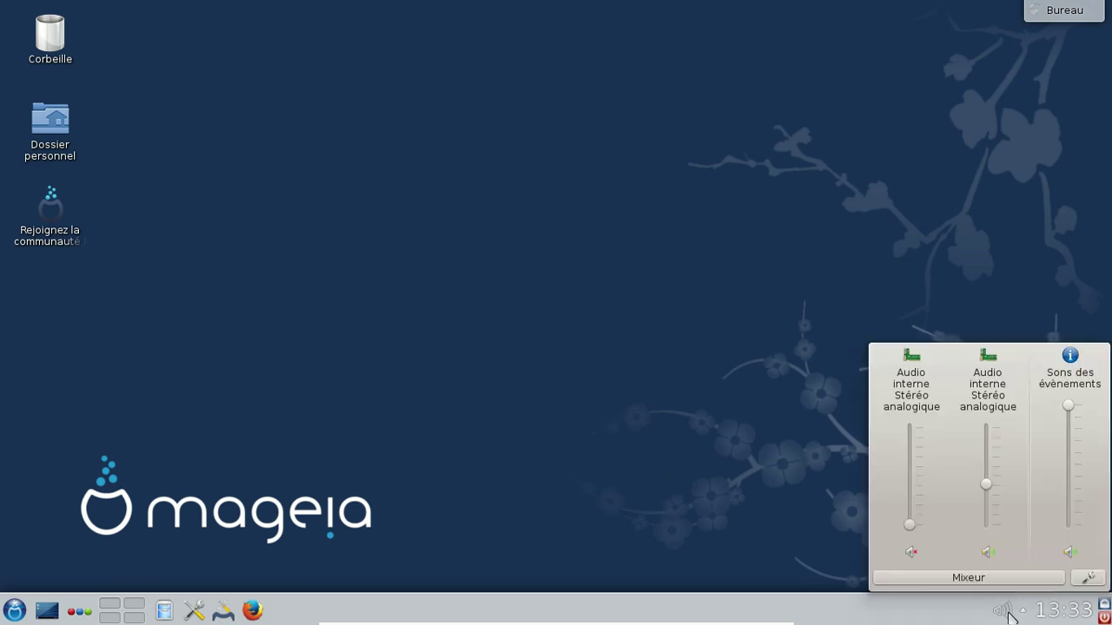
click(912, 551)
drag(910, 526, 938, 417)
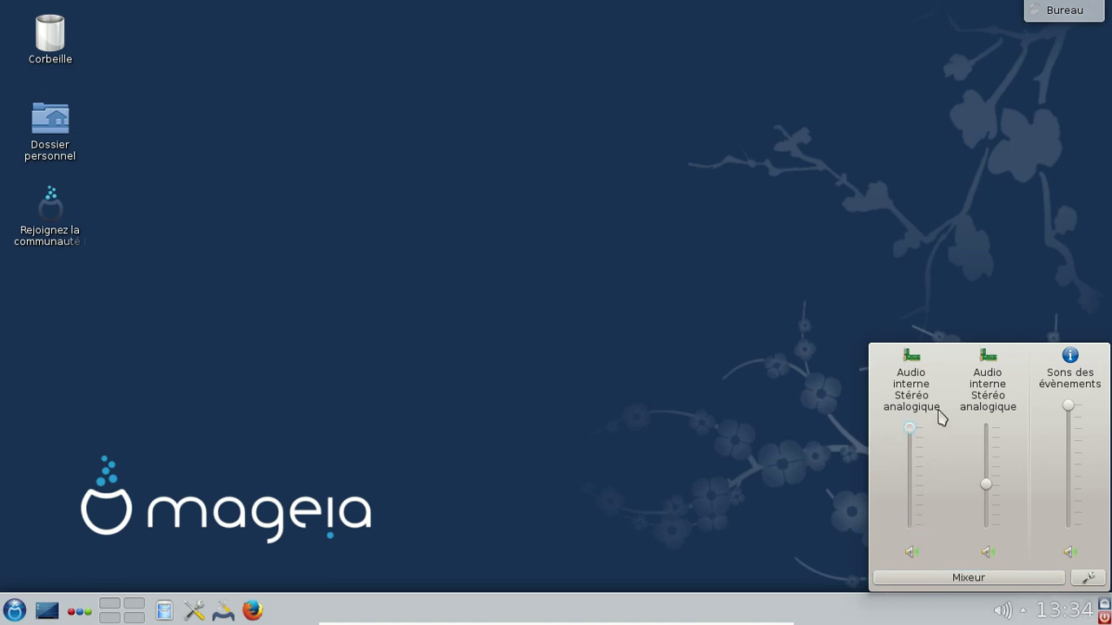
drag(986, 491, 992, 423)
click(730, 422)
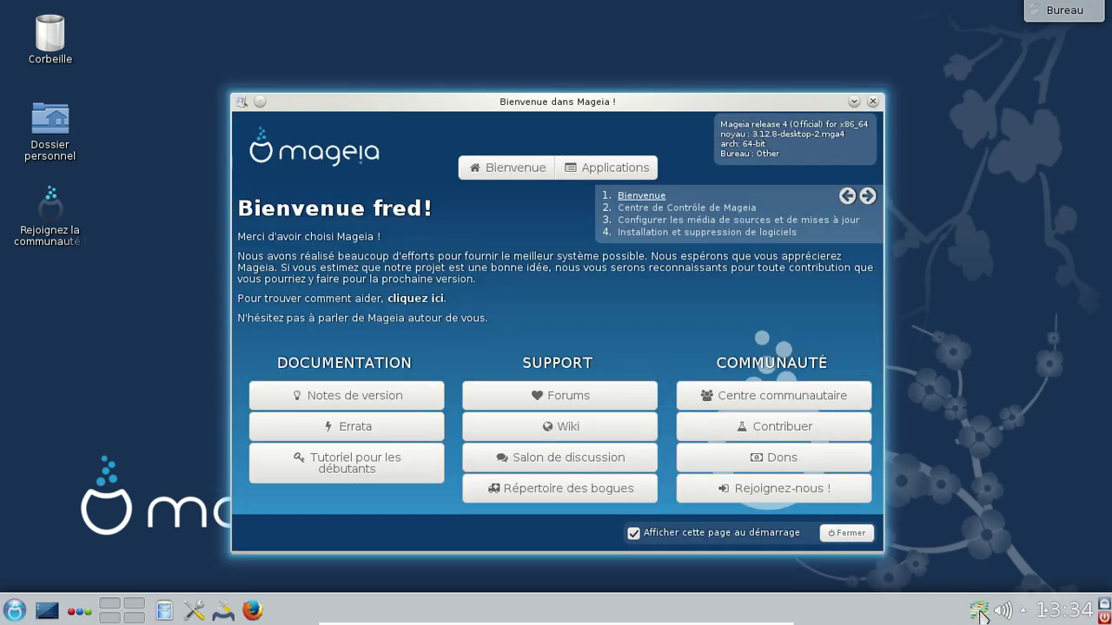
Go through the Mageia welcome pages to the last one, disable "Afficher cette page au démarrage" and close the window
drag(627, 98, 629, 68)
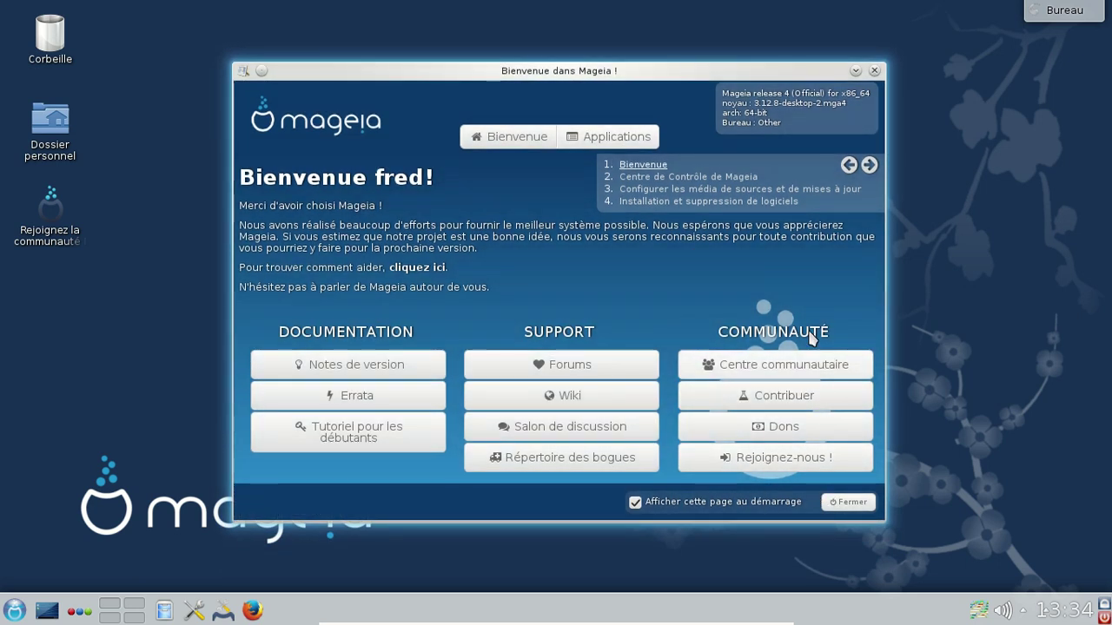
click(868, 165)
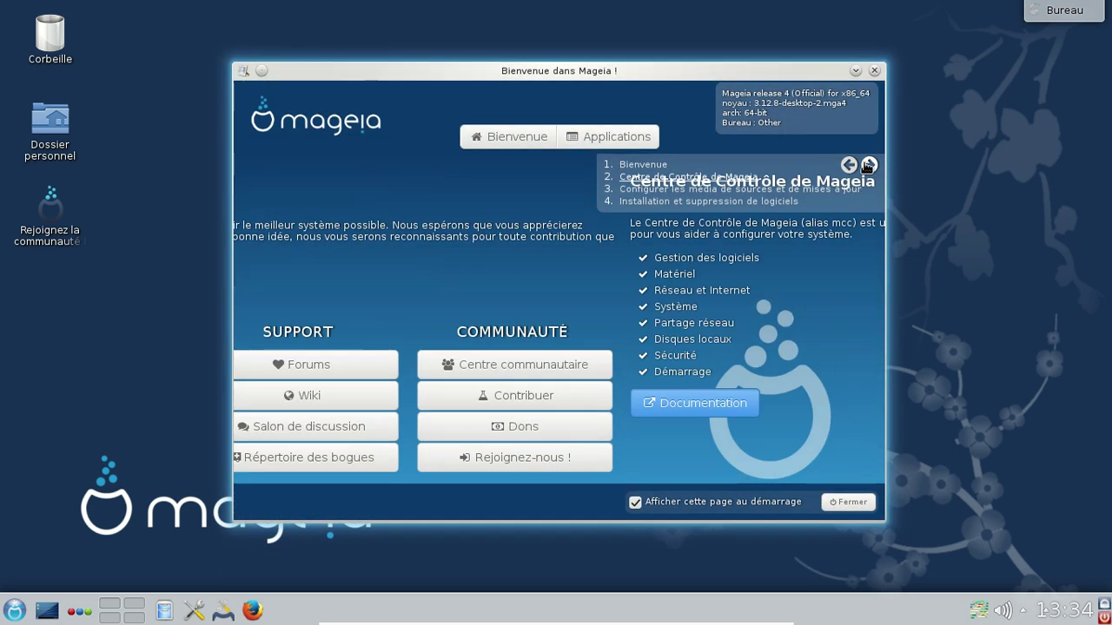
click(868, 165)
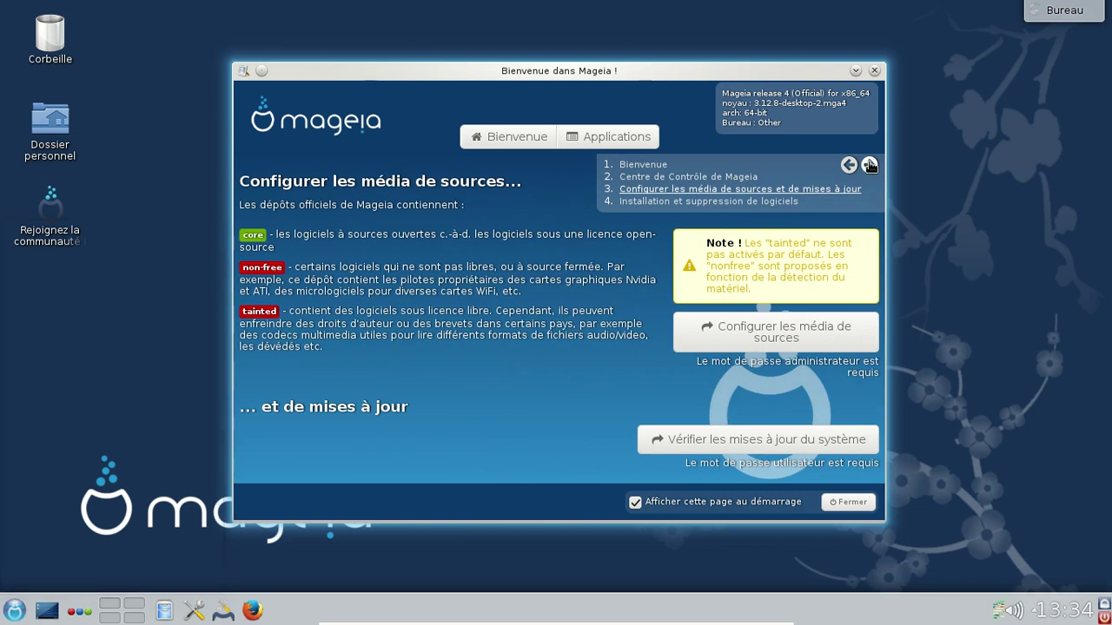
click(869, 165)
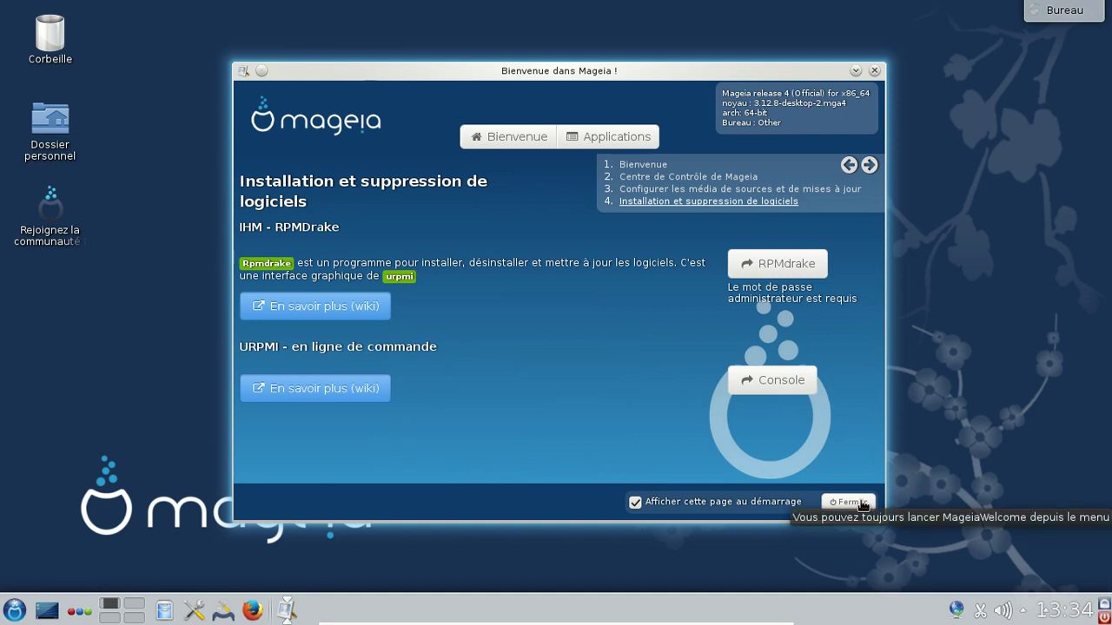
click(635, 502)
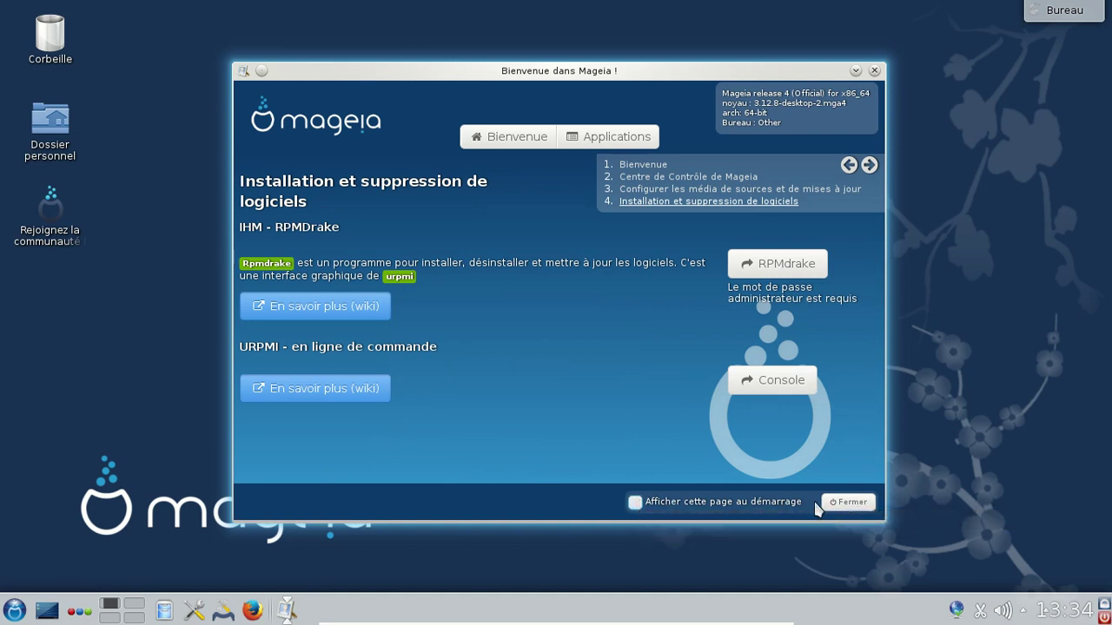
click(847, 503)
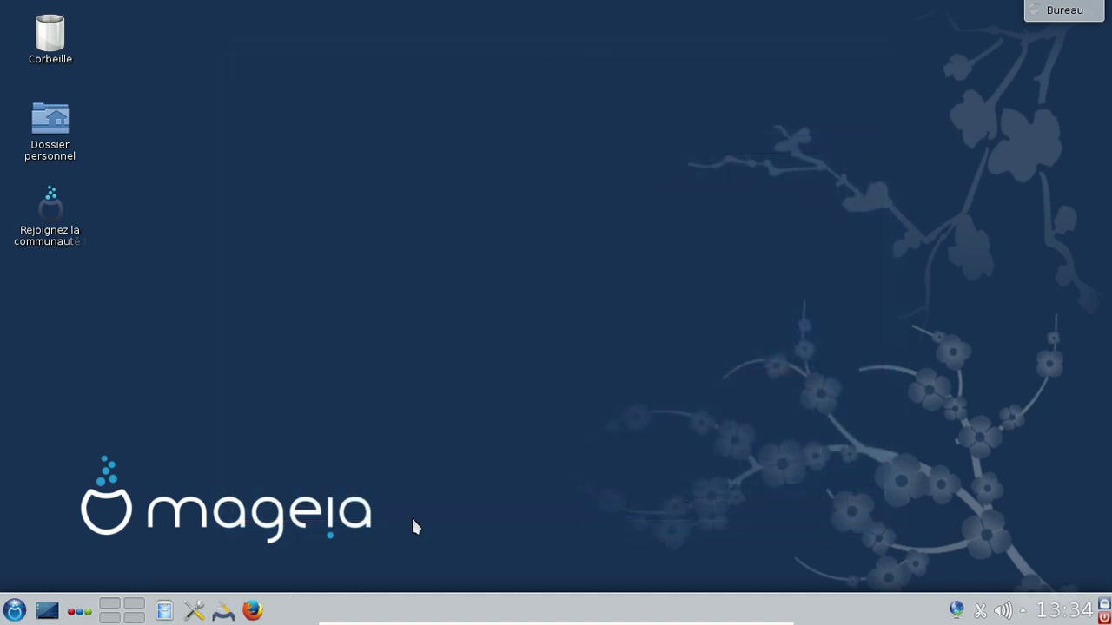
Unlock the desktop widgets and switch the classic application menu to the launcher style
click(10, 613)
click(10, 613)
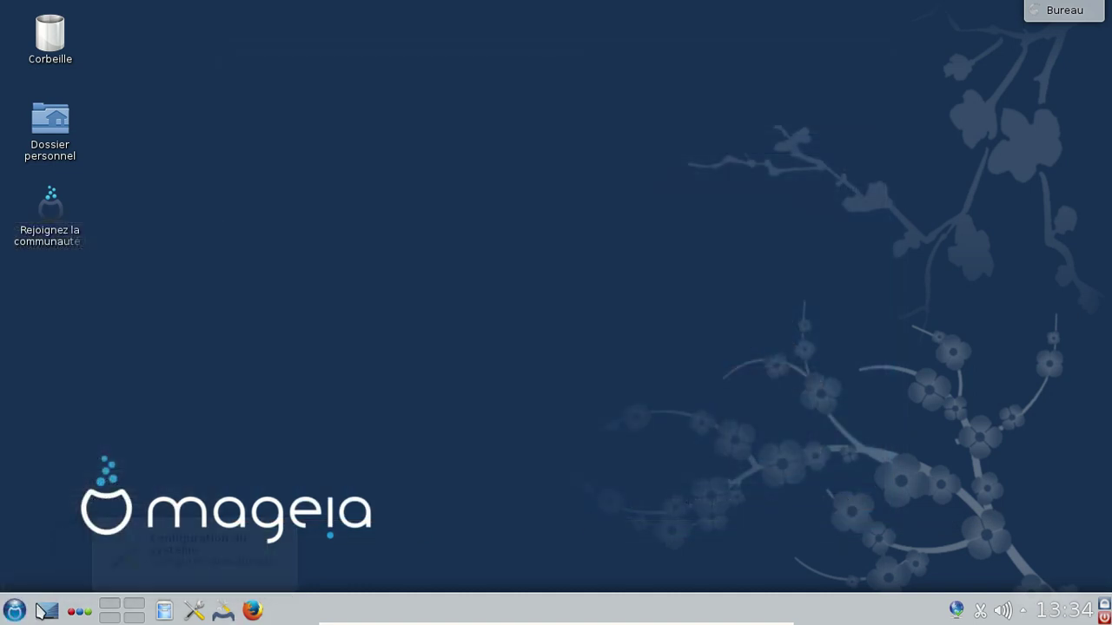
right_click(32, 601)
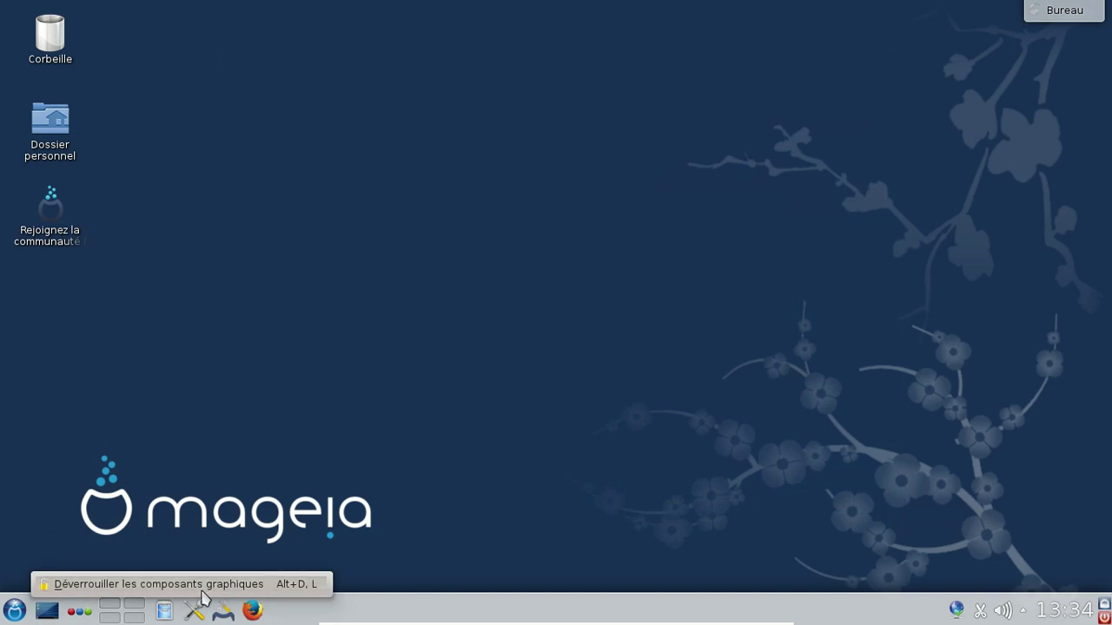
key(Escape)
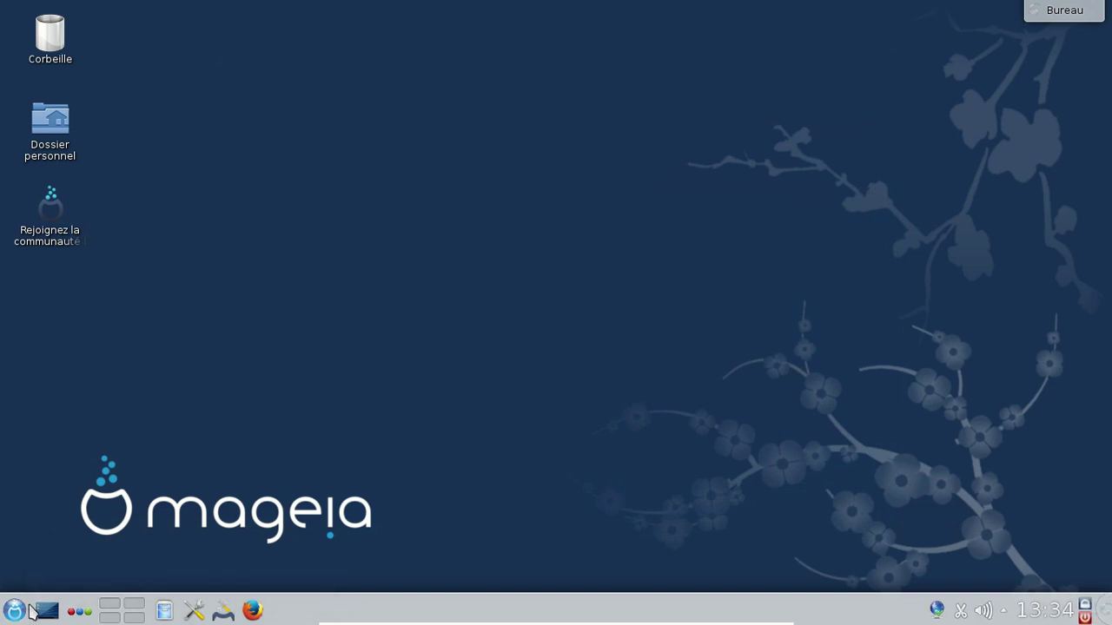
right_click(29, 608)
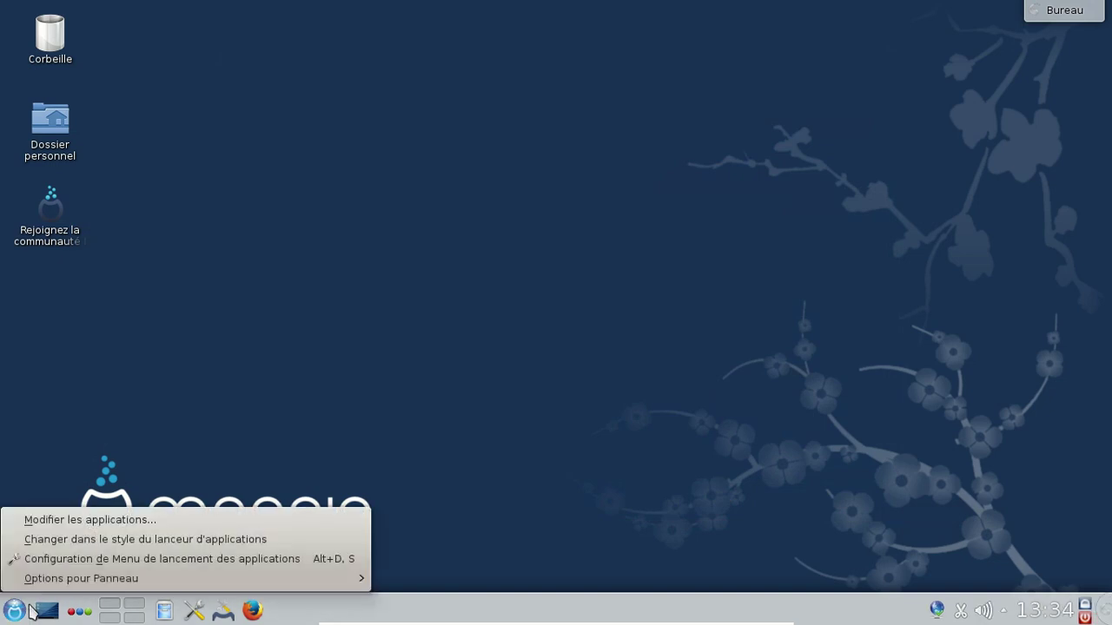
click(69, 540)
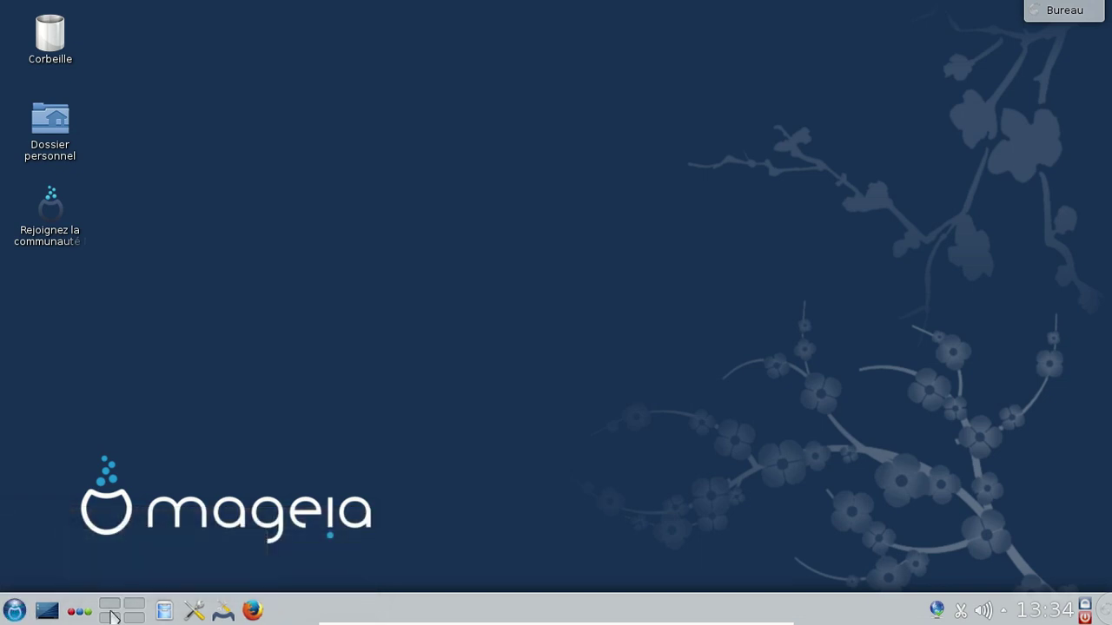
Lock the desktop widgets again
right_click(28, 599)
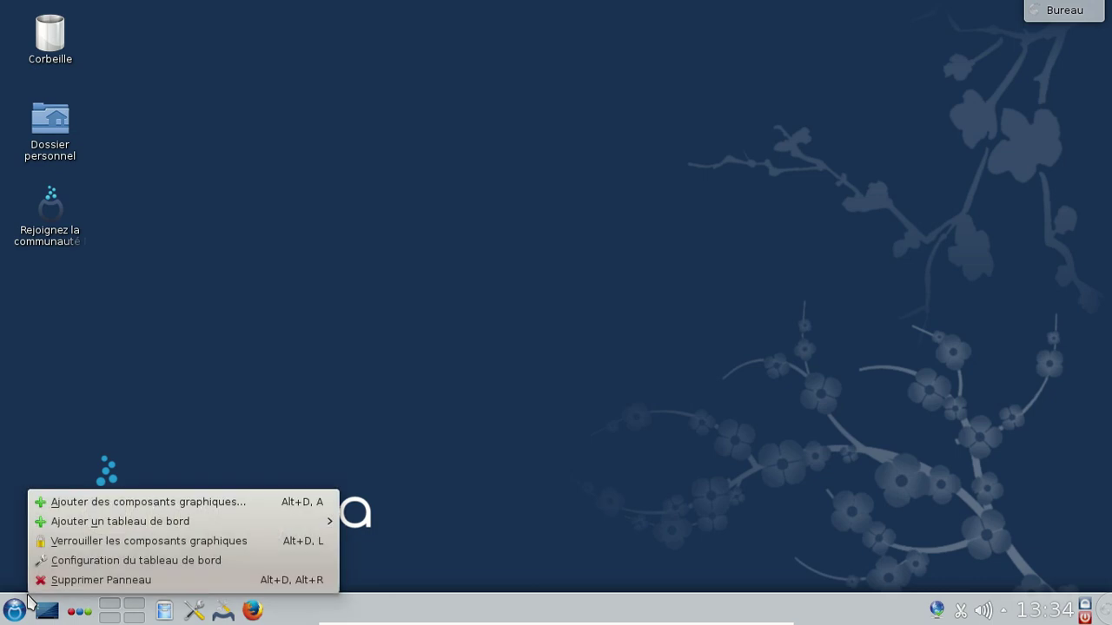
click(75, 540)
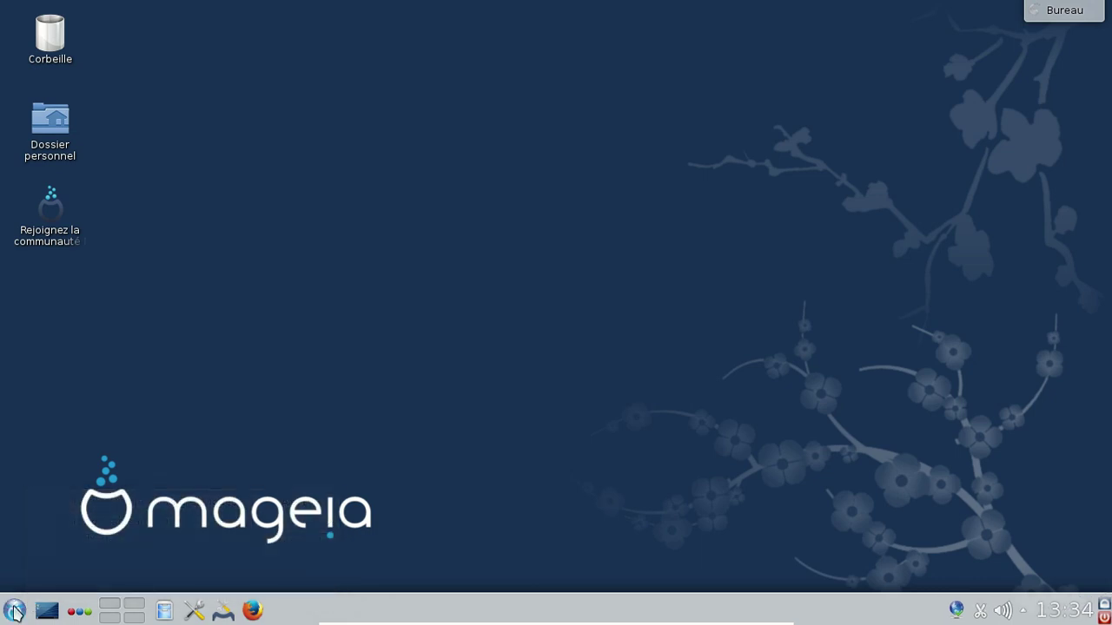
Look through the application launcher's sections, clear its recent applications list and close the launcher
click(15, 612)
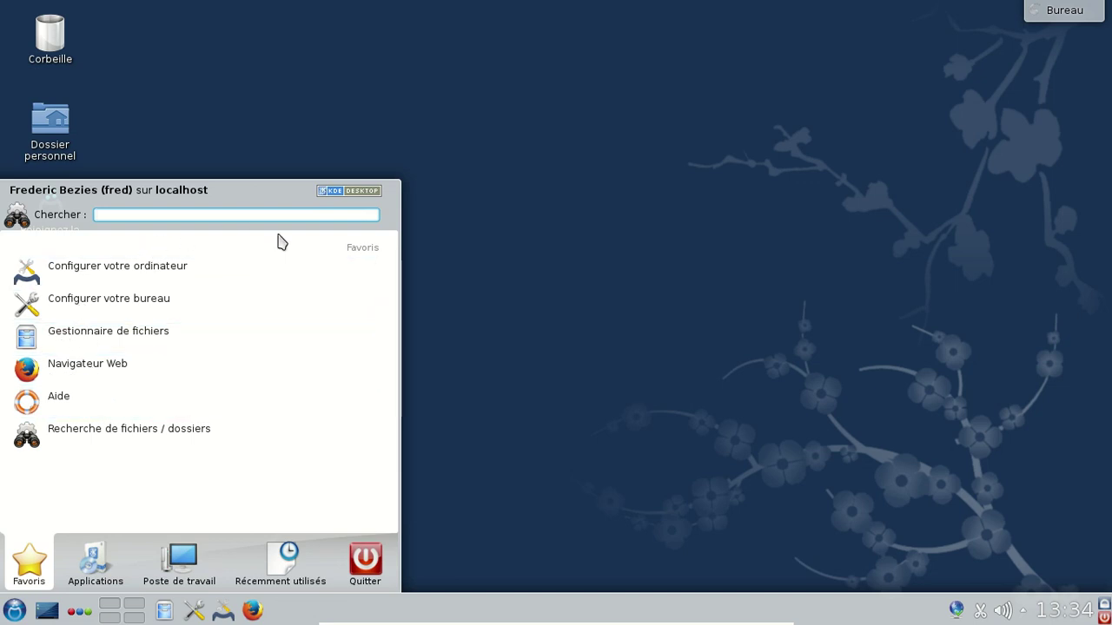
click(103, 564)
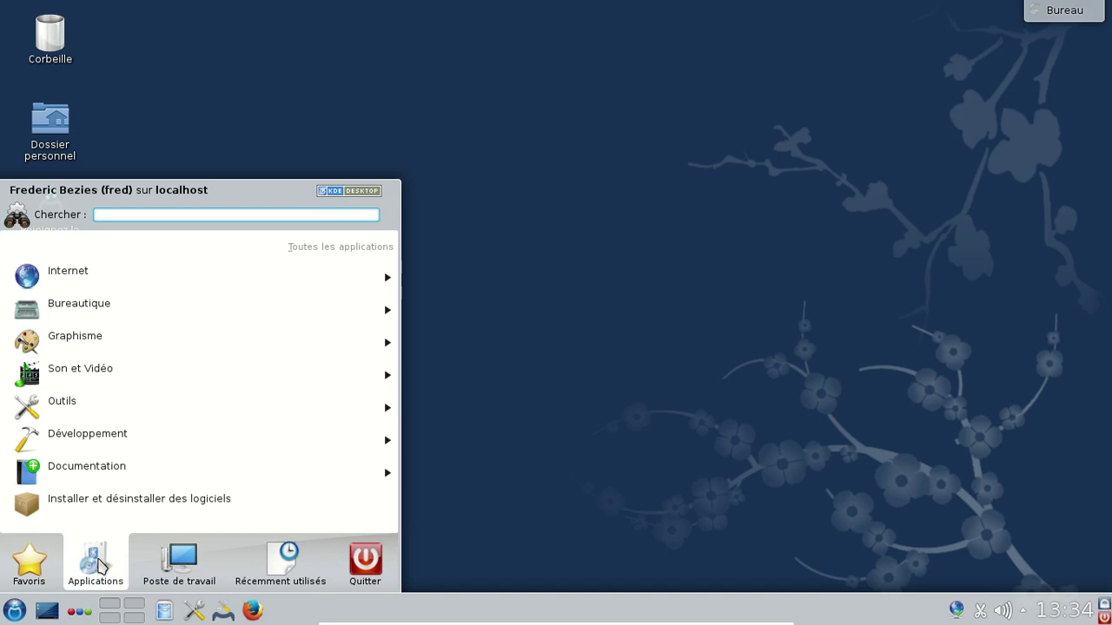
click(188, 563)
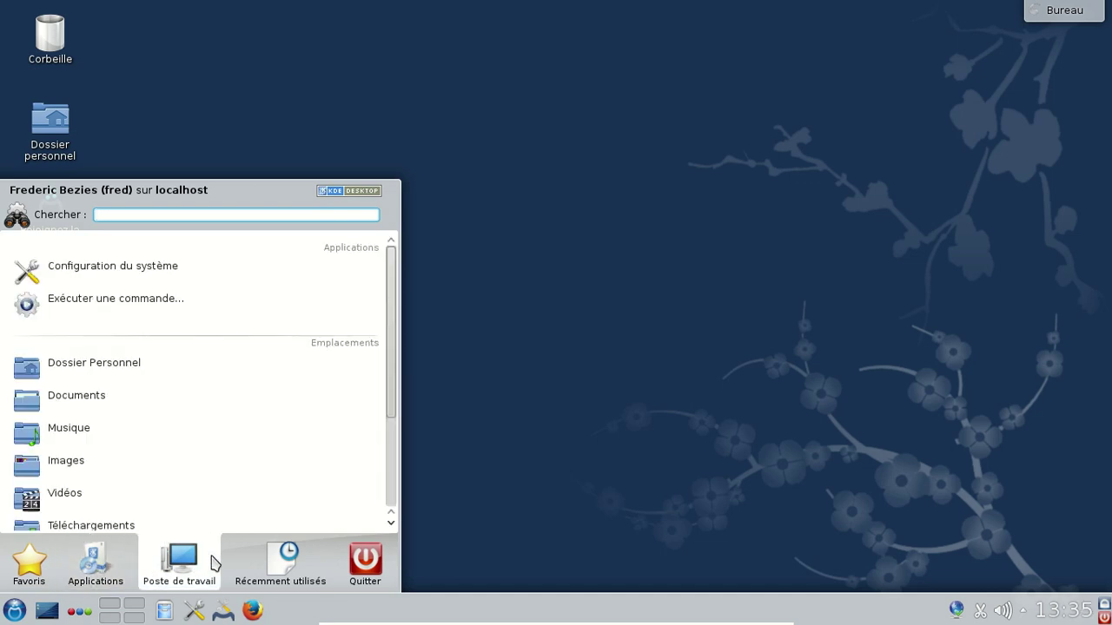
click(240, 563)
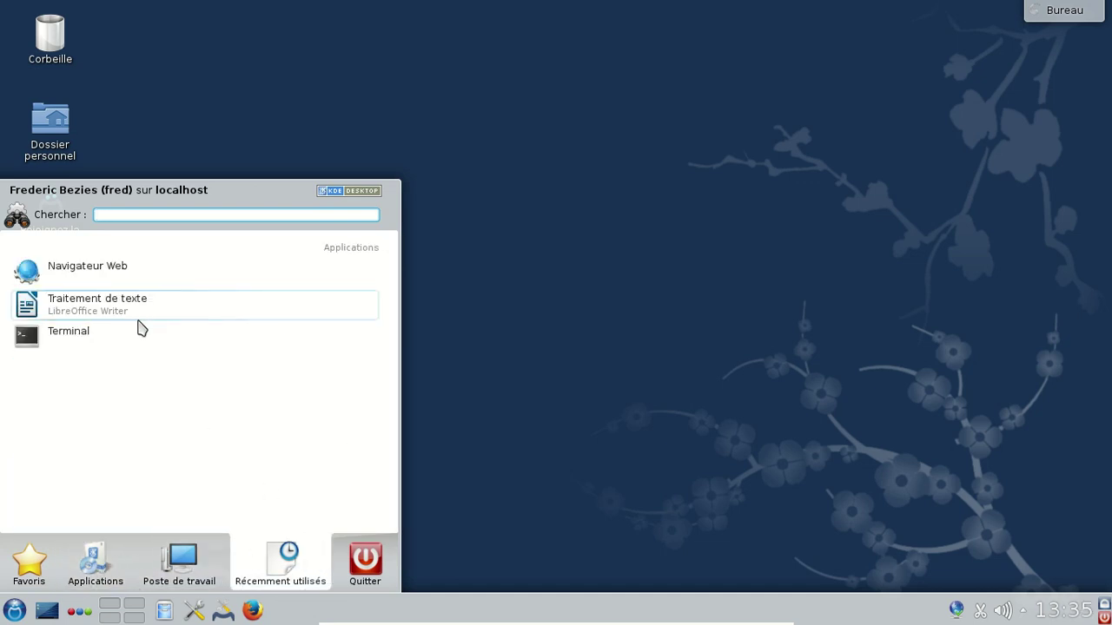
right_click(195, 347)
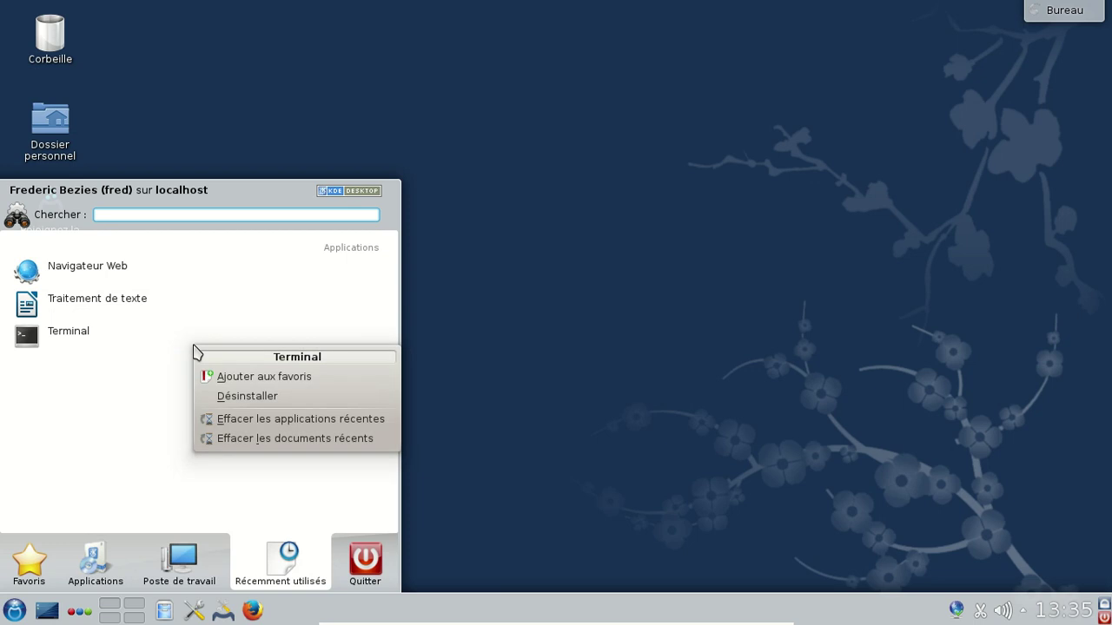
click(327, 422)
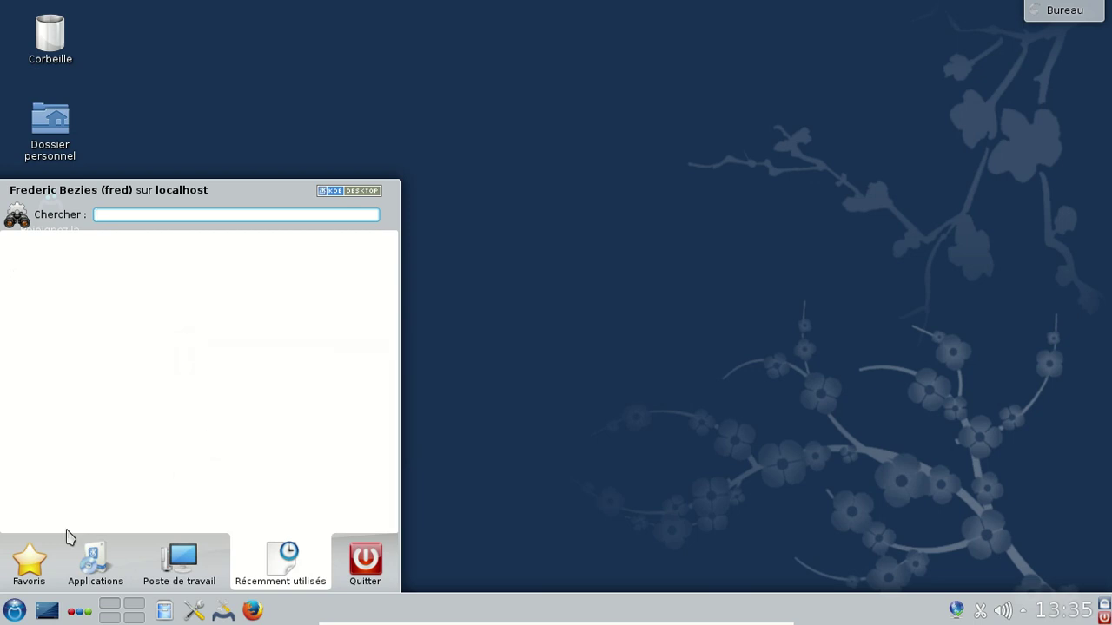
click(26, 572)
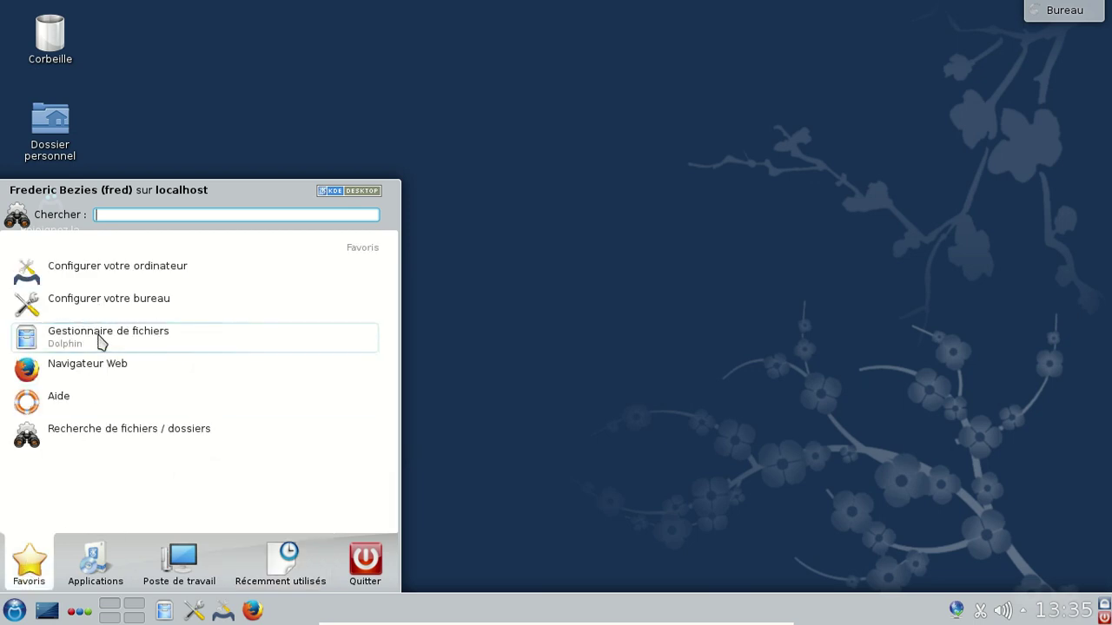
click(538, 361)
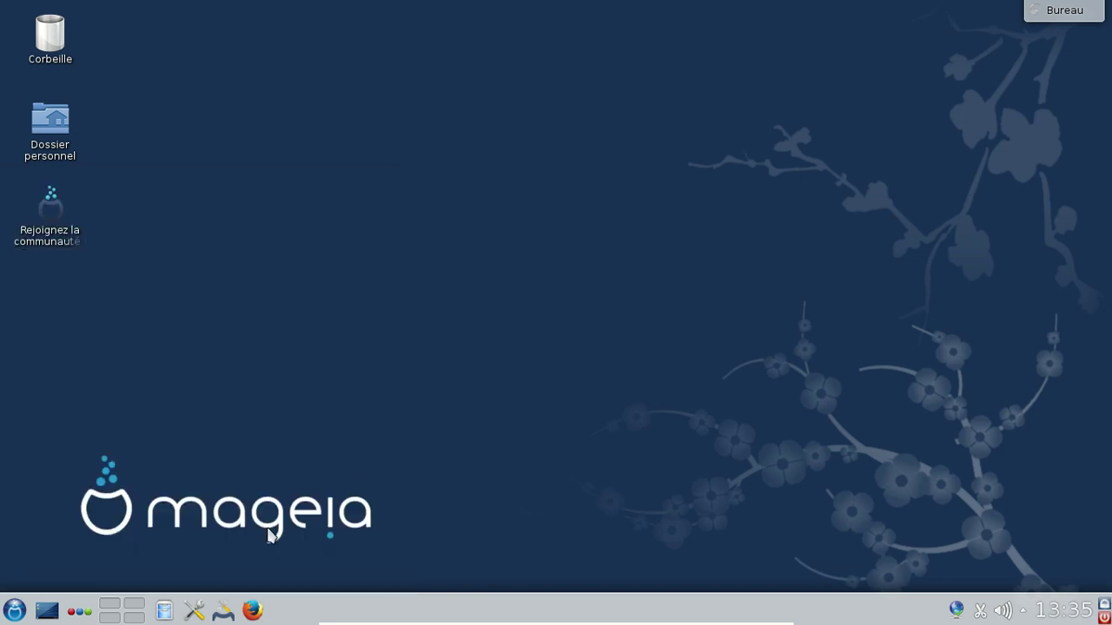
Start the Mageia Control Center and authenticate with the root password
click(223, 613)
text(***)
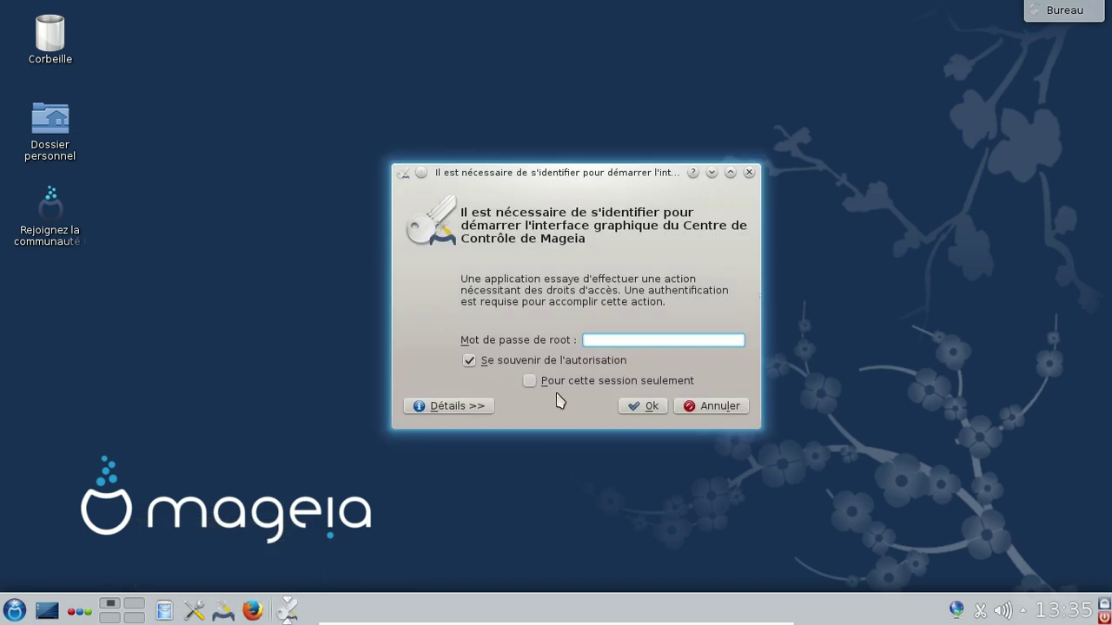
text(****)
key(Return)
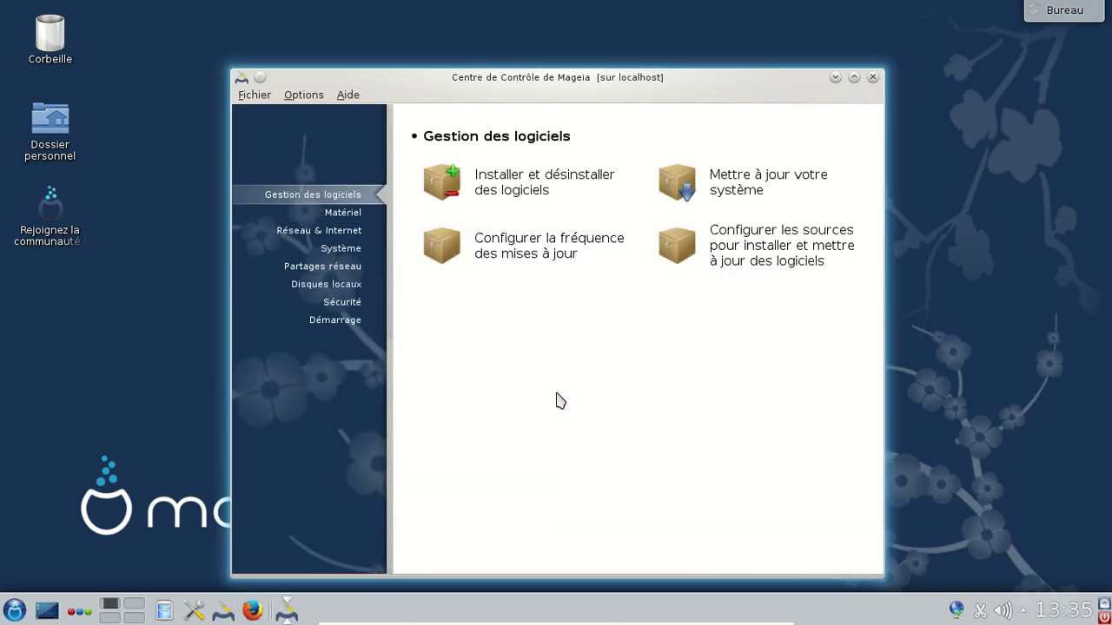
Check for system updates, agreeing to contact the mirror, and leave the package update list
click(710, 197)
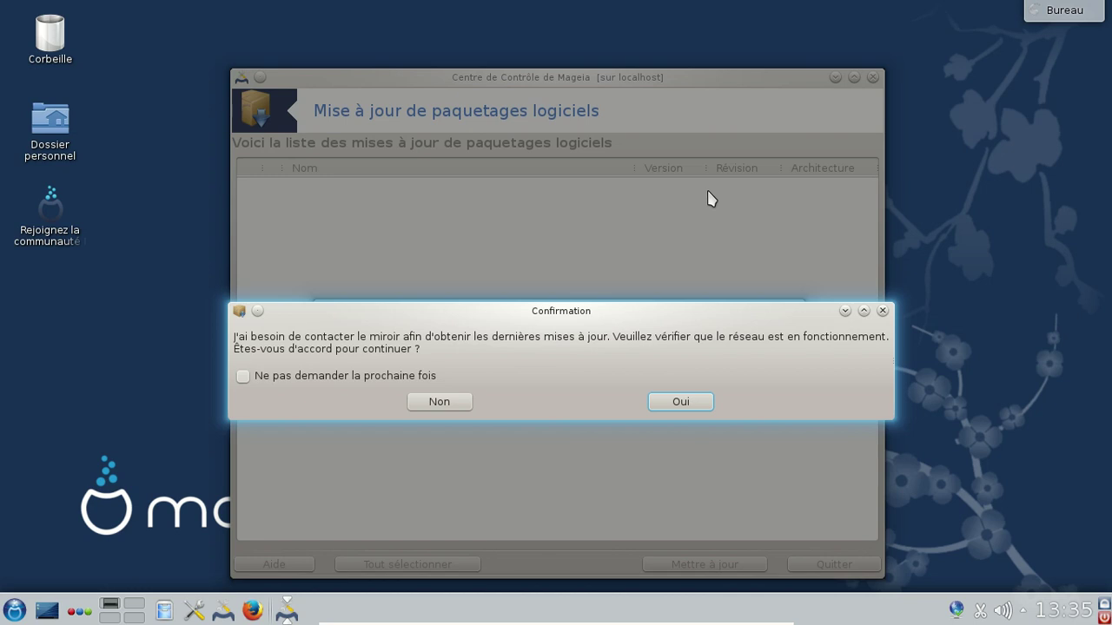
click(671, 403)
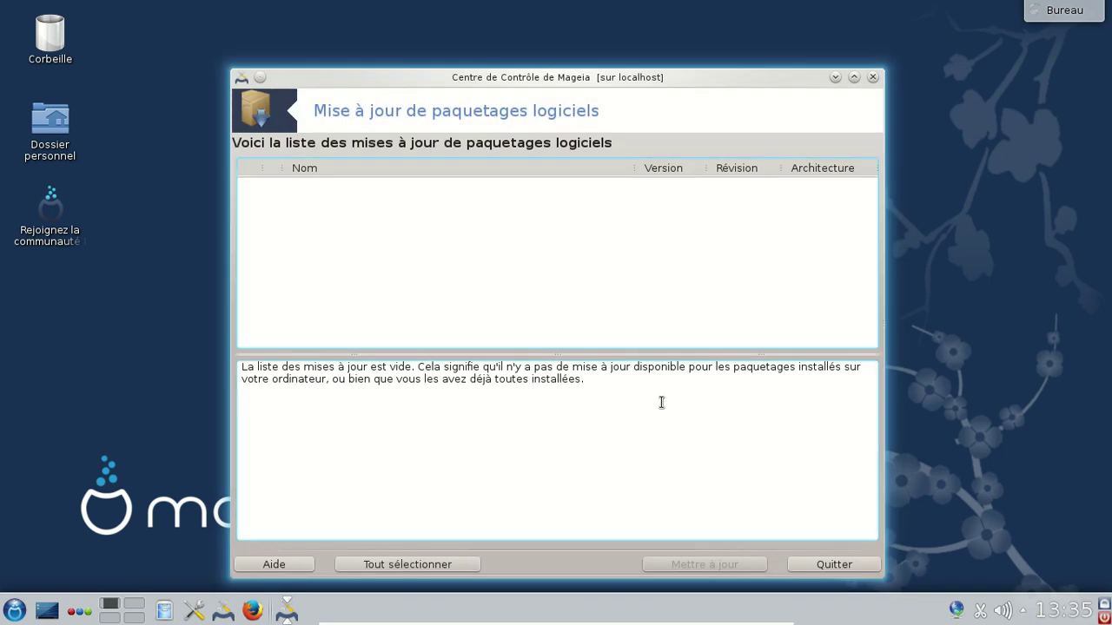
click(819, 565)
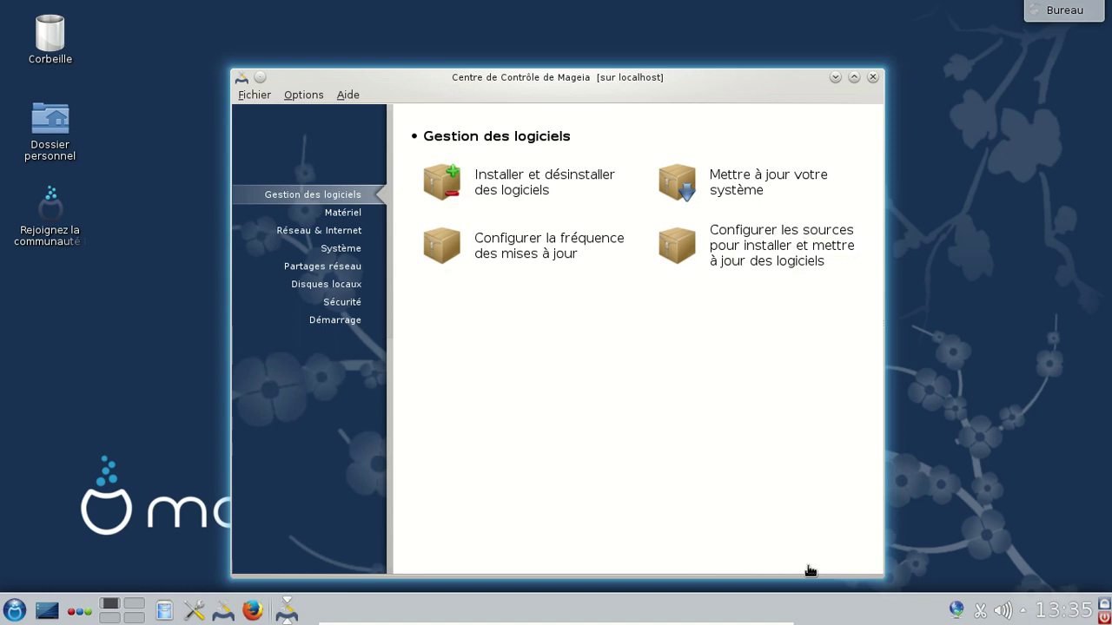
Open the tool for installing and removing software and search the graphical applications for flash
click(538, 199)
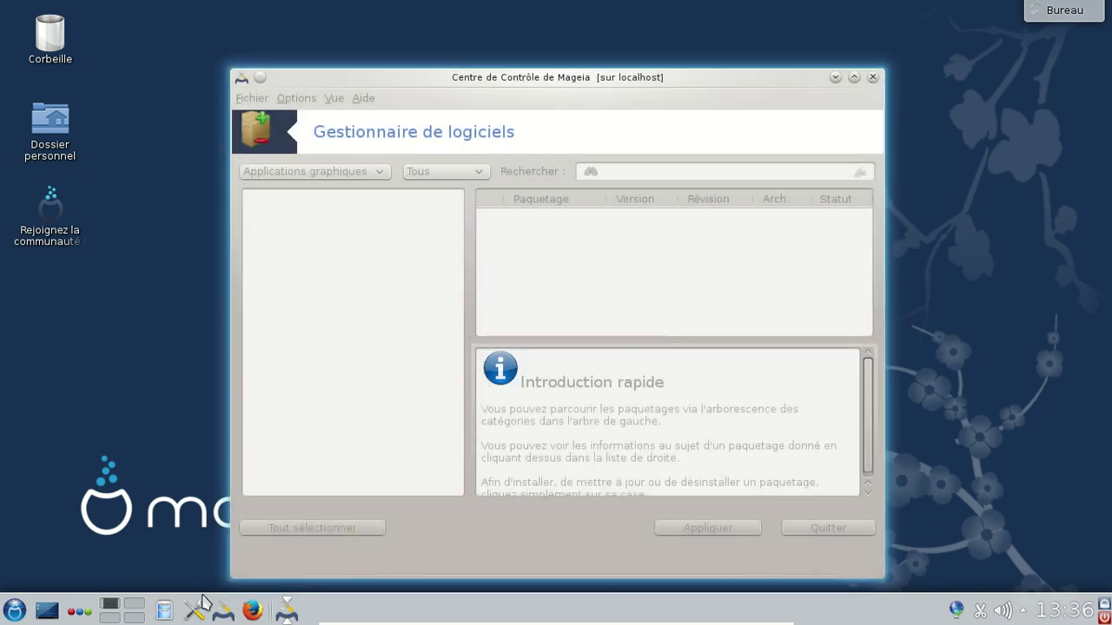
click(618, 173)
text(flash)
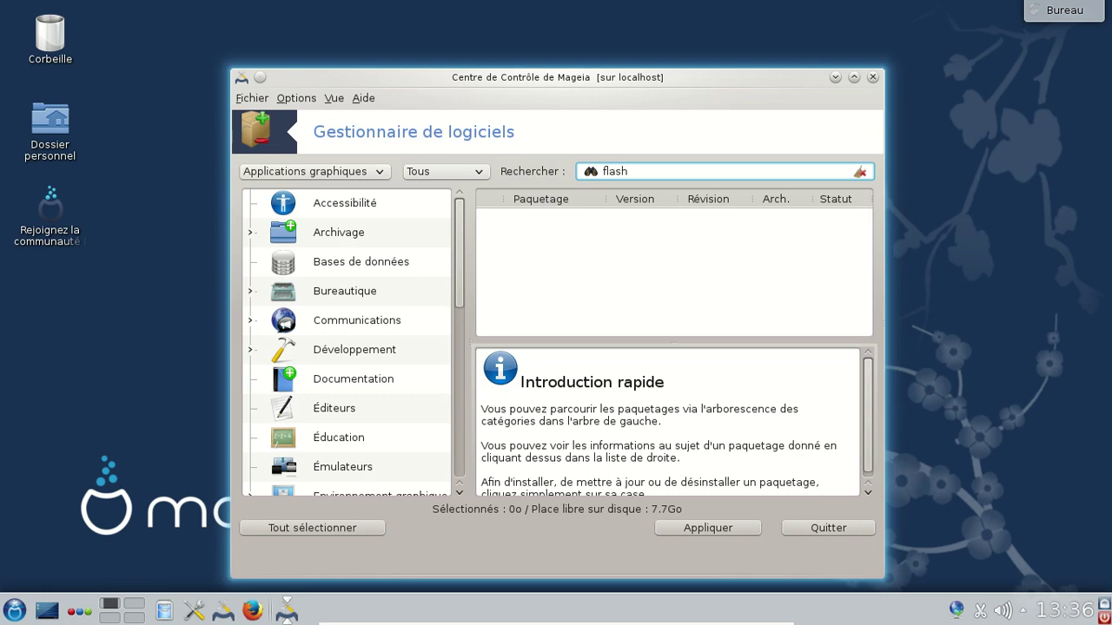
key(Return)
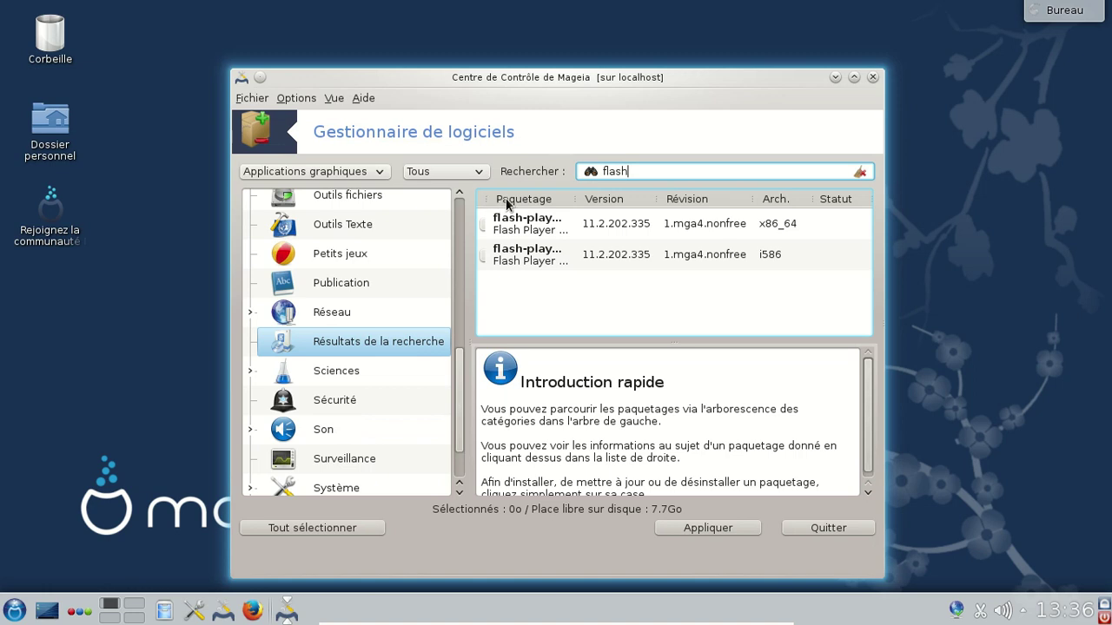
Select the x86_64 flash-player-plugin package and install it, agreeing to the confirmation
click(488, 226)
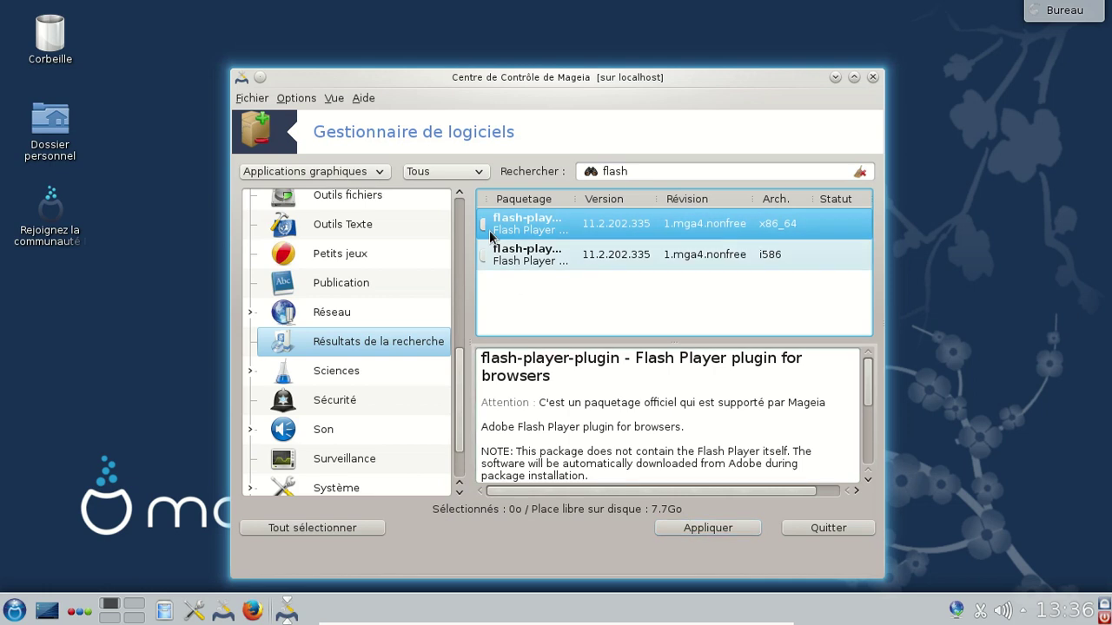
click(483, 223)
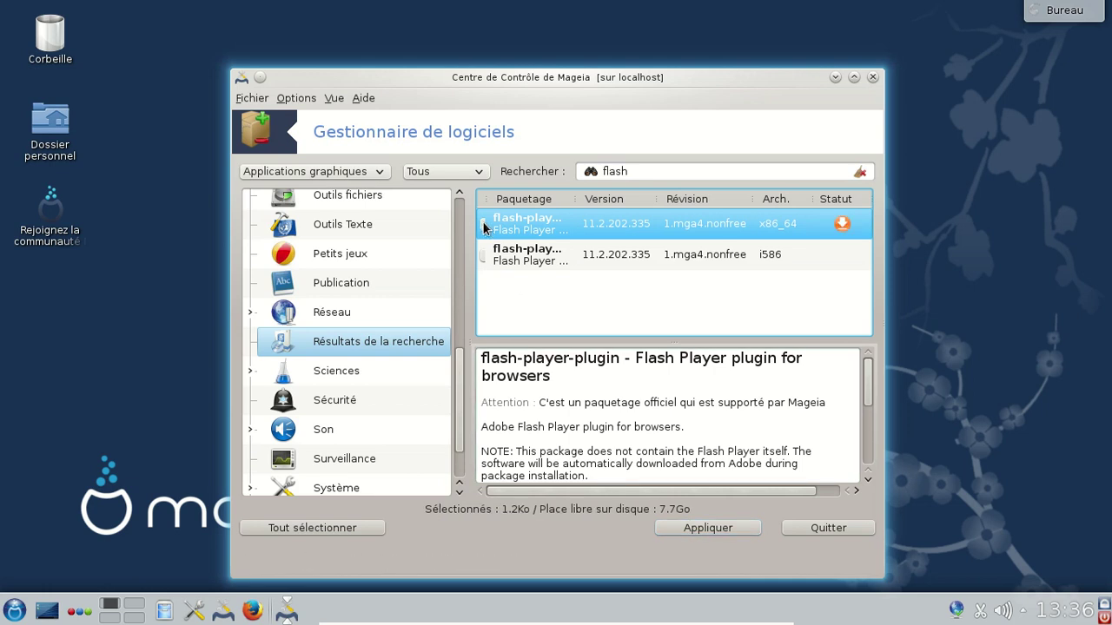
click(708, 530)
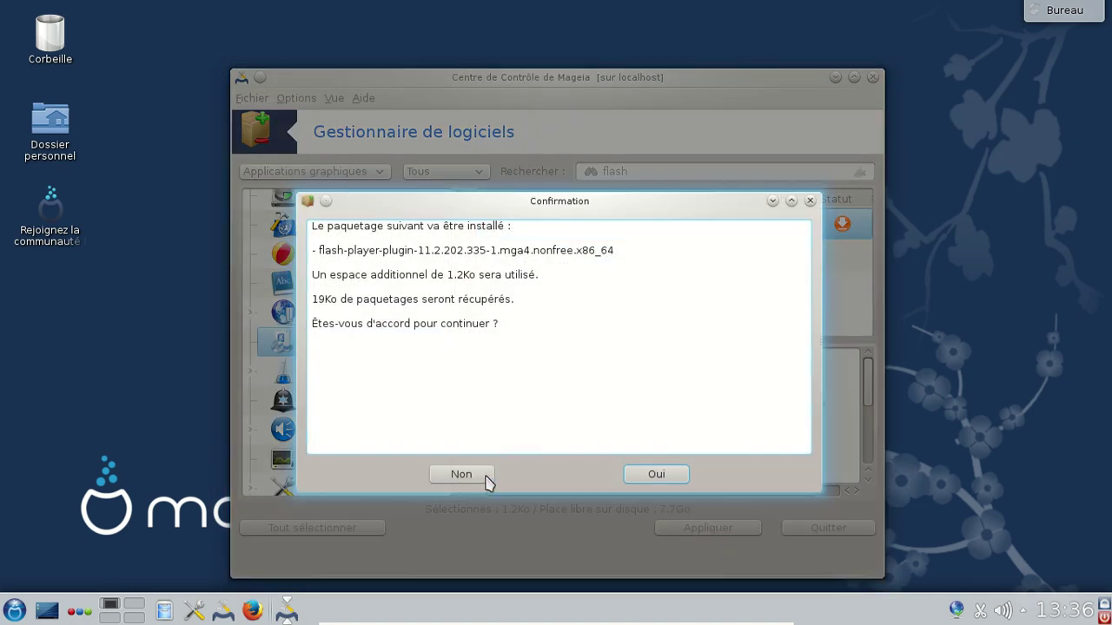
click(658, 475)
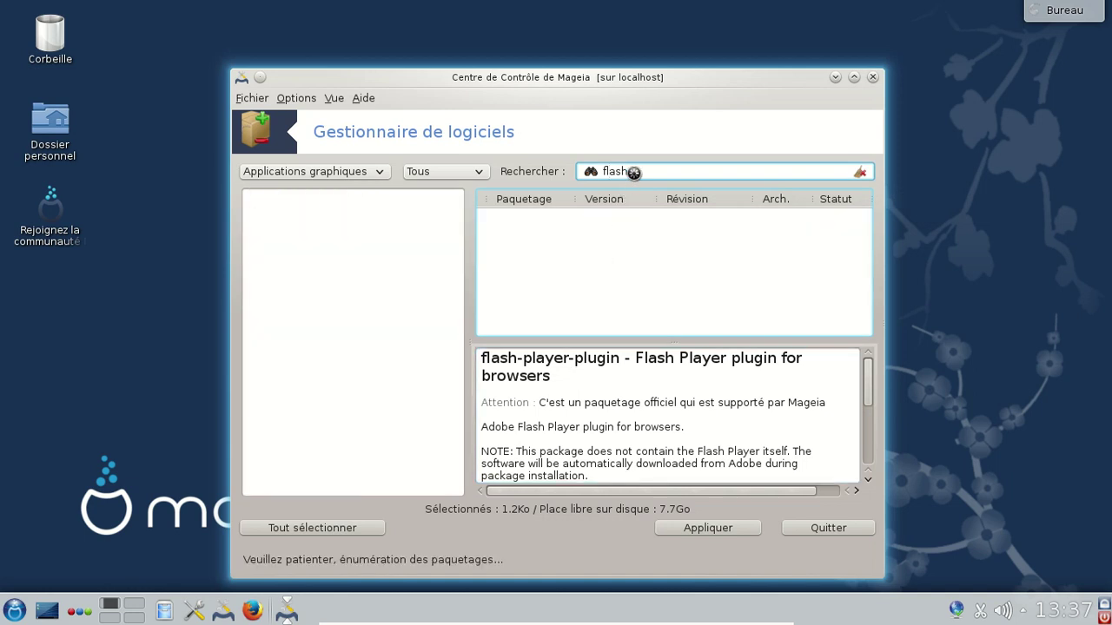
Search the graphical applications for webkit, webkitpart and kwebkit
drag(630, 172, 593, 172)
text(webkit)
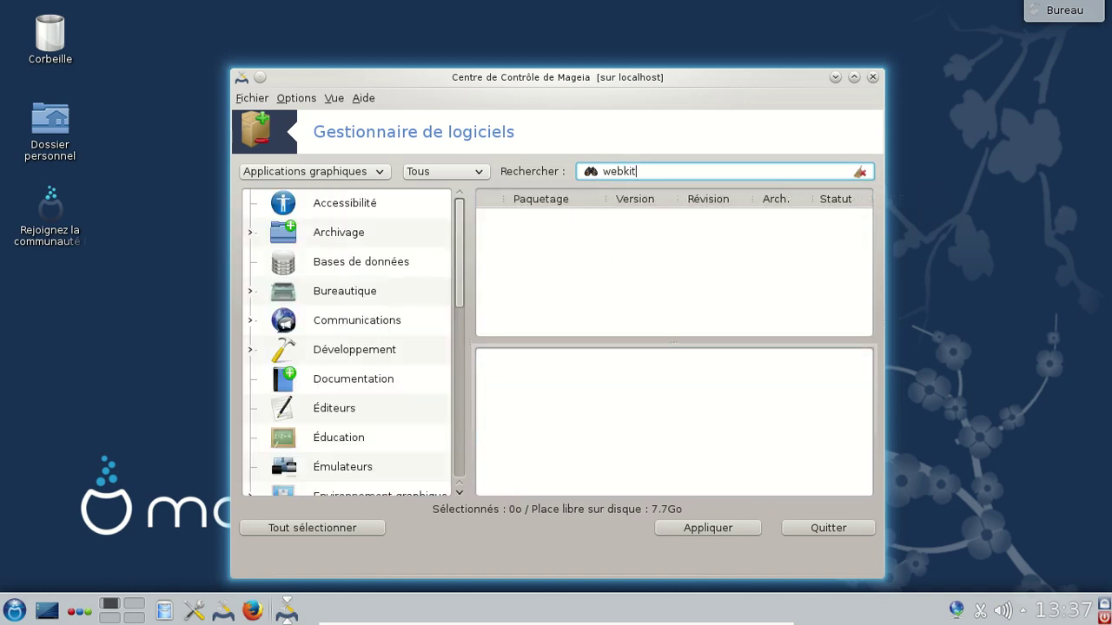
key(Return)
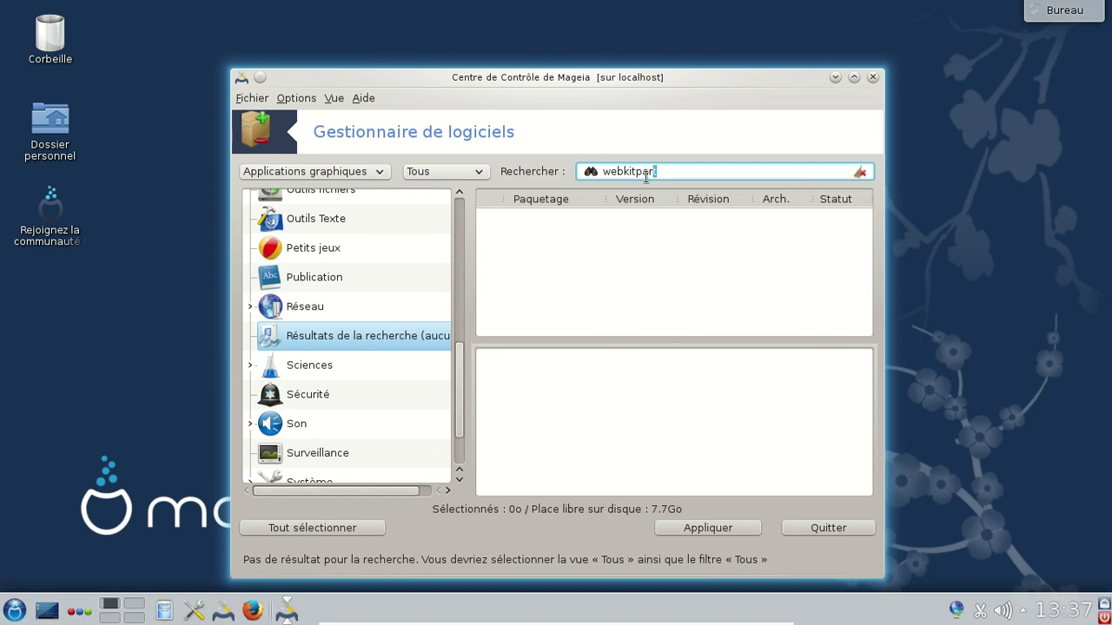
drag(670, 174, 603, 172)
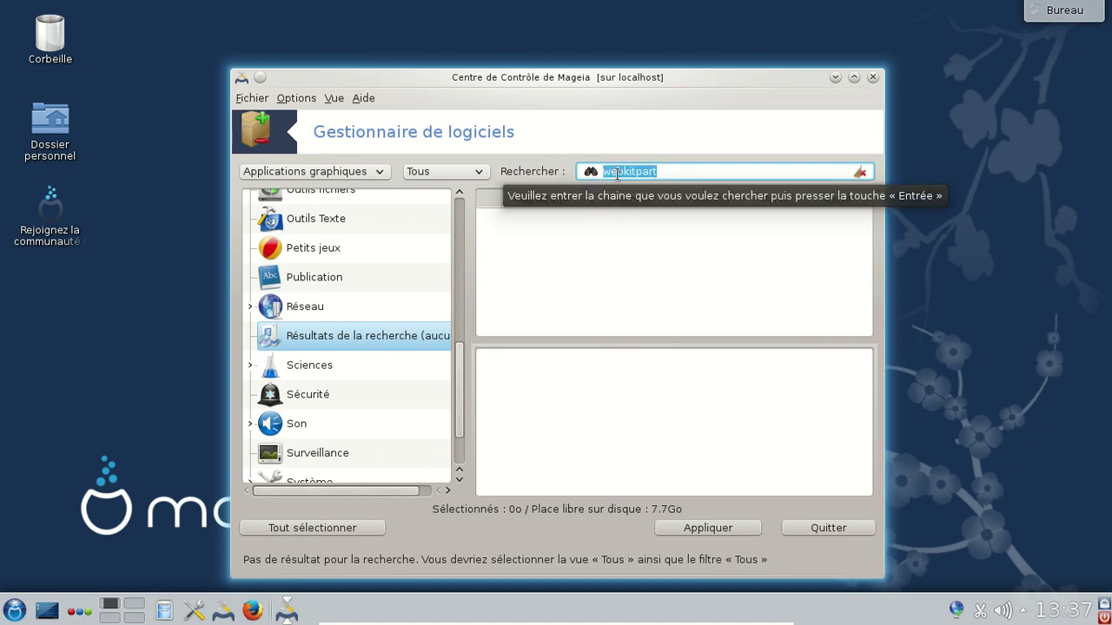
text(kwbek)
key(BackSpace)
key(BackSpace)
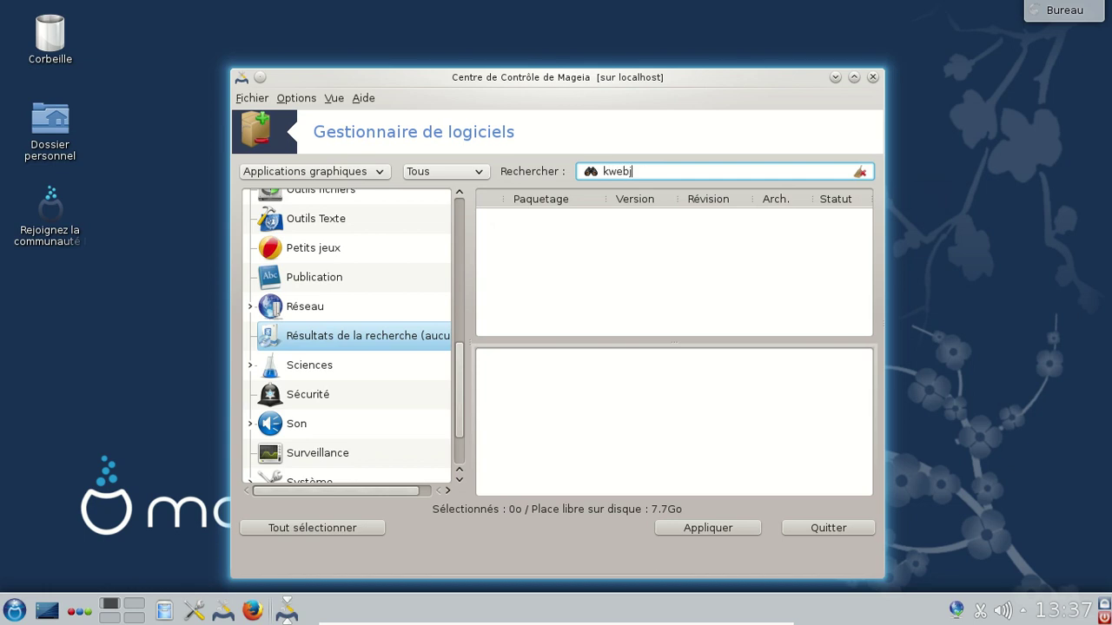
text(it)
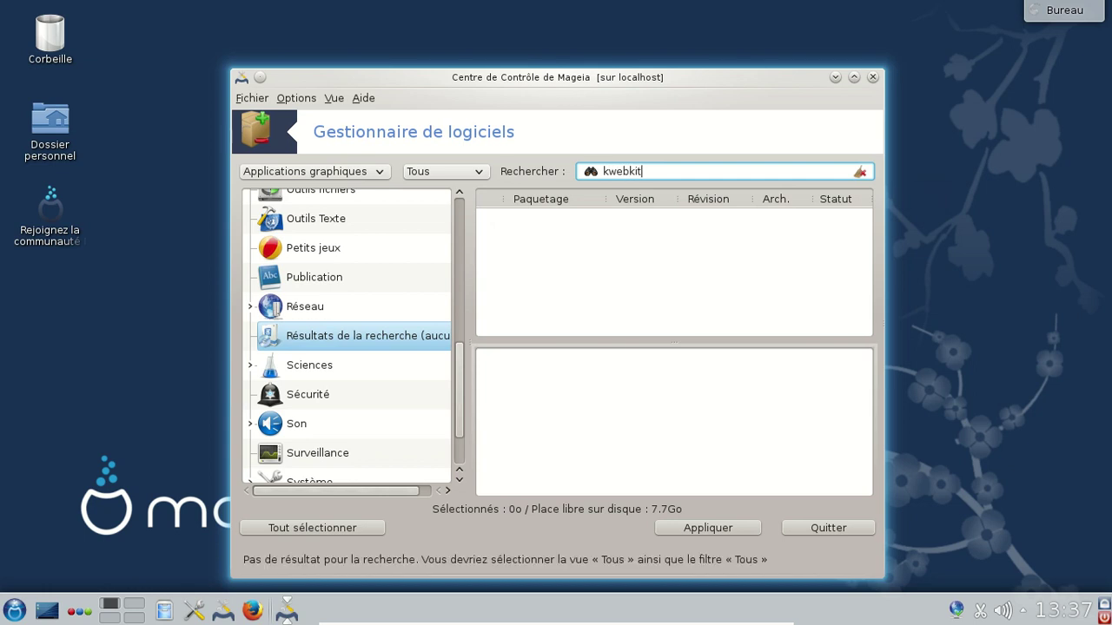
Widen the package filter from graphical applications to all packages (Tous) and search for webkit
click(342, 175)
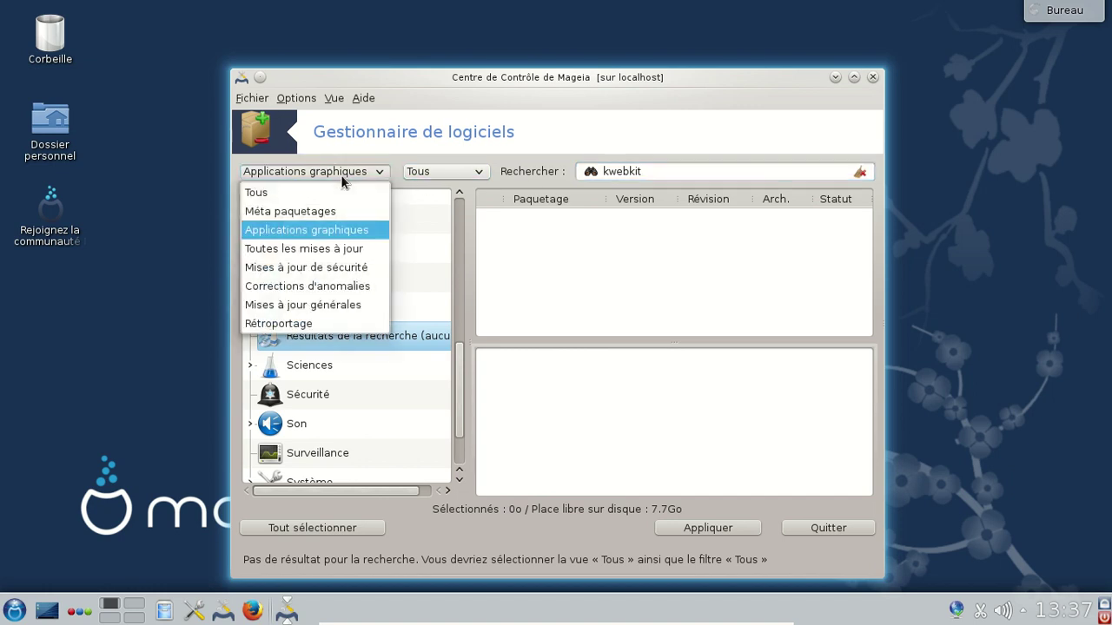
click(324, 192)
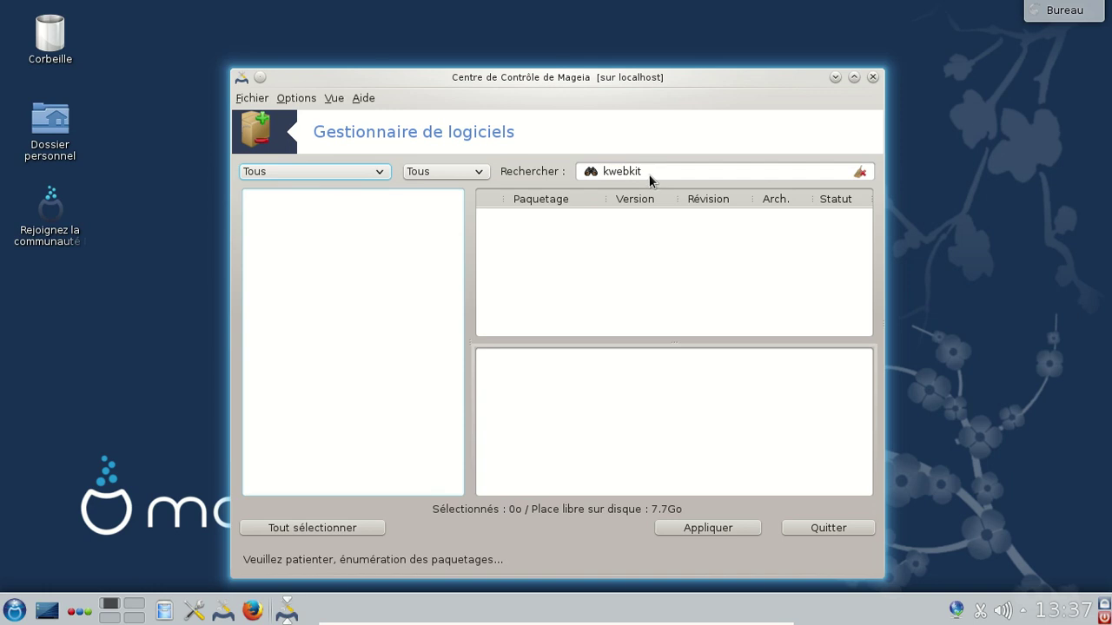
key(Return)
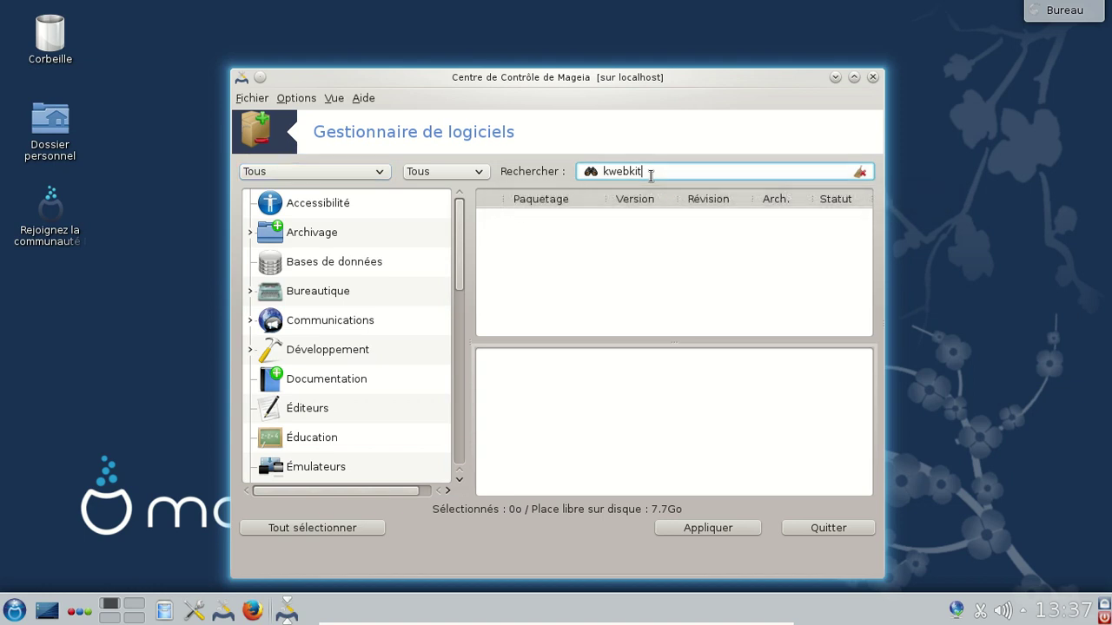
key(Delete)
key(Return)
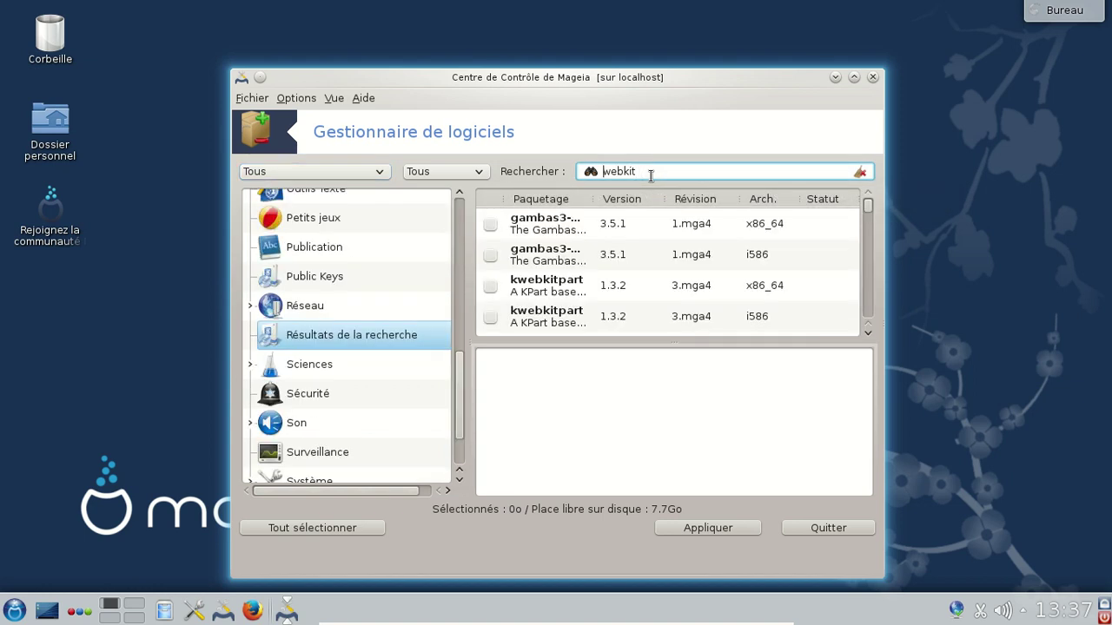
Install the x86_64 kwebkitpart package, agreeing to the confirmation, and leave the software manager
click(491, 286)
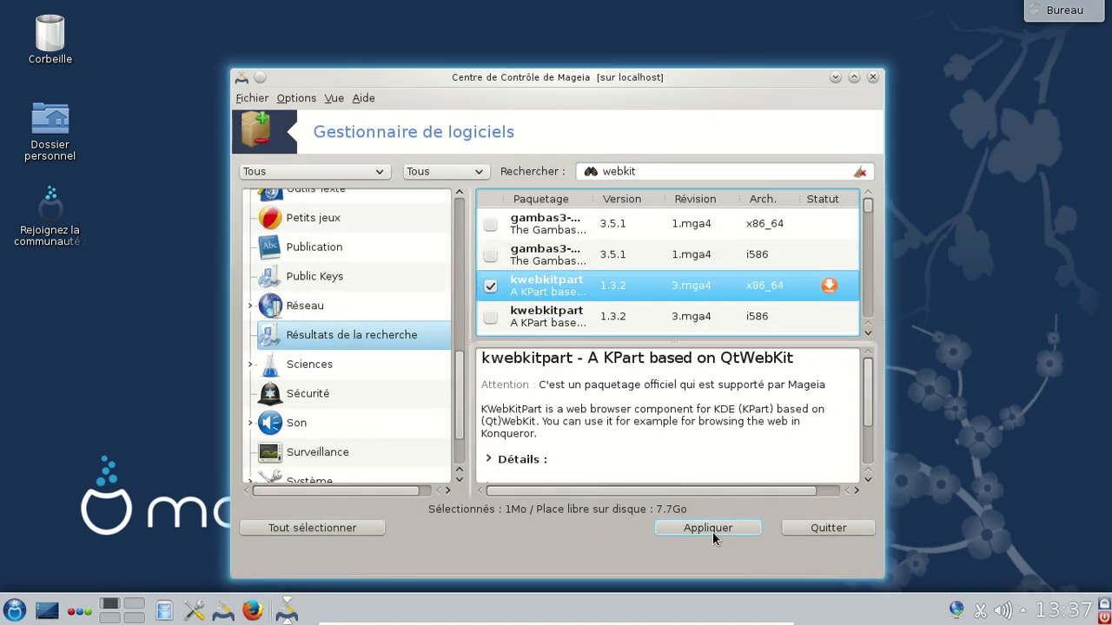
scroll(864, 396, down, 2)
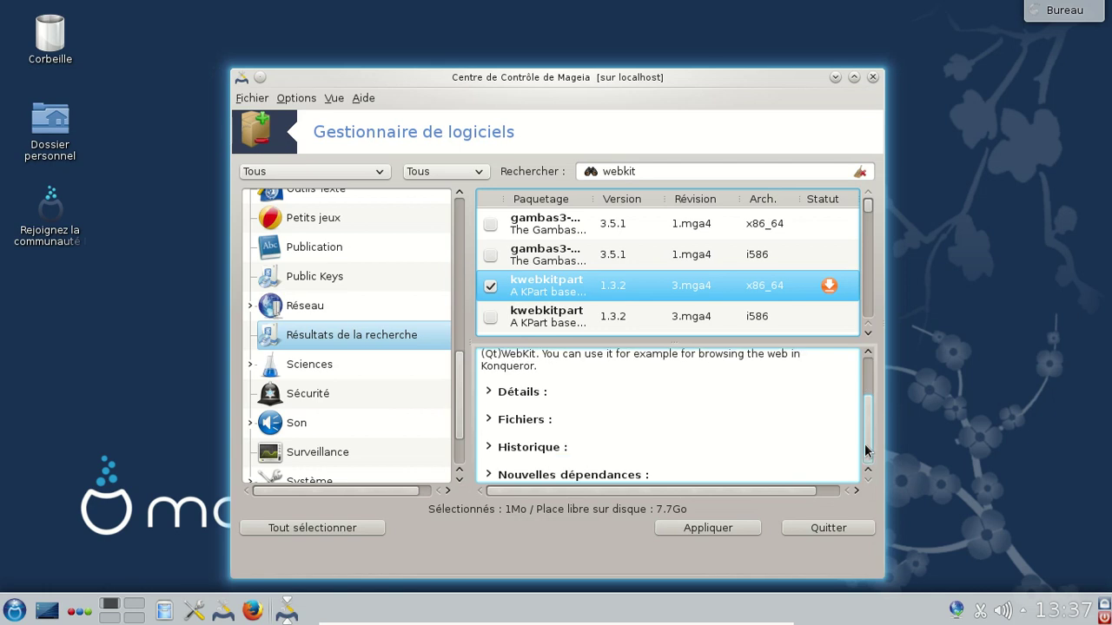
click(708, 527)
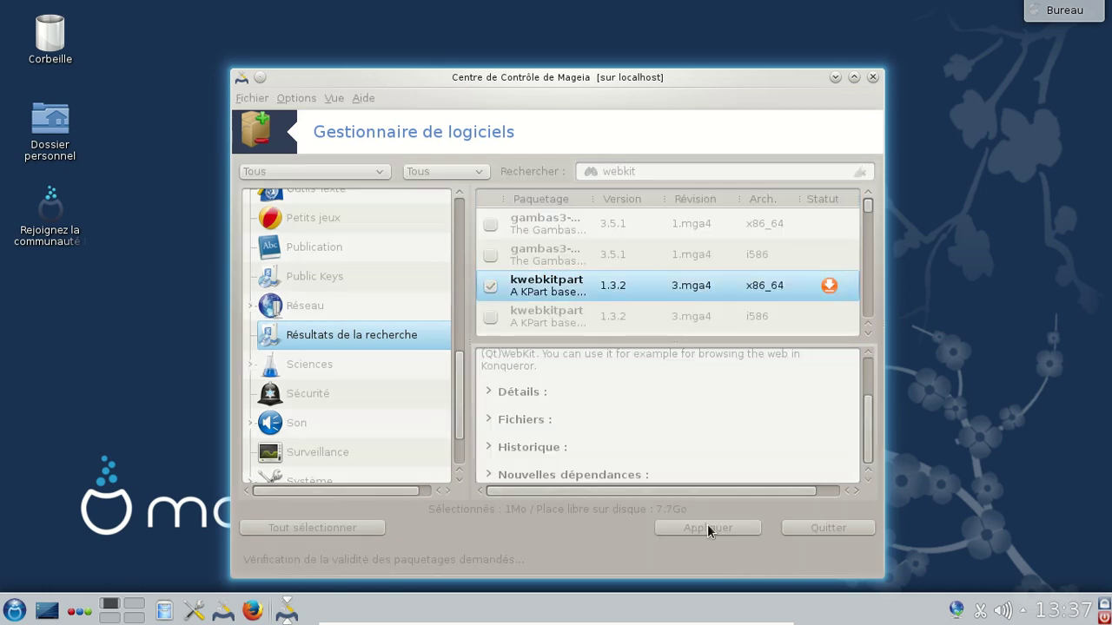
click(657, 475)
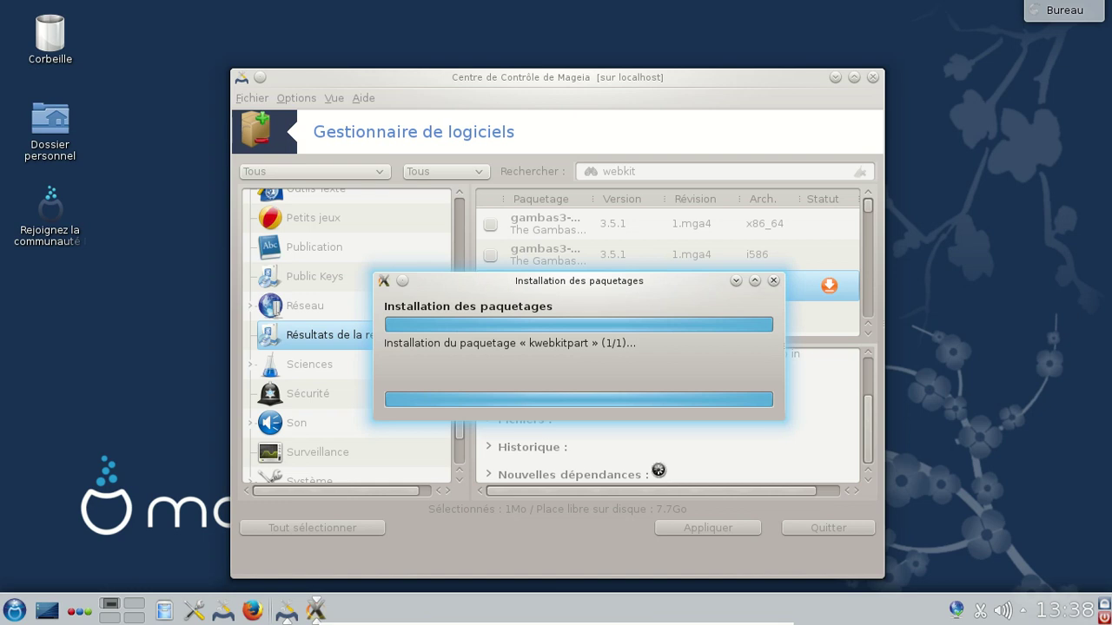
click(872, 77)
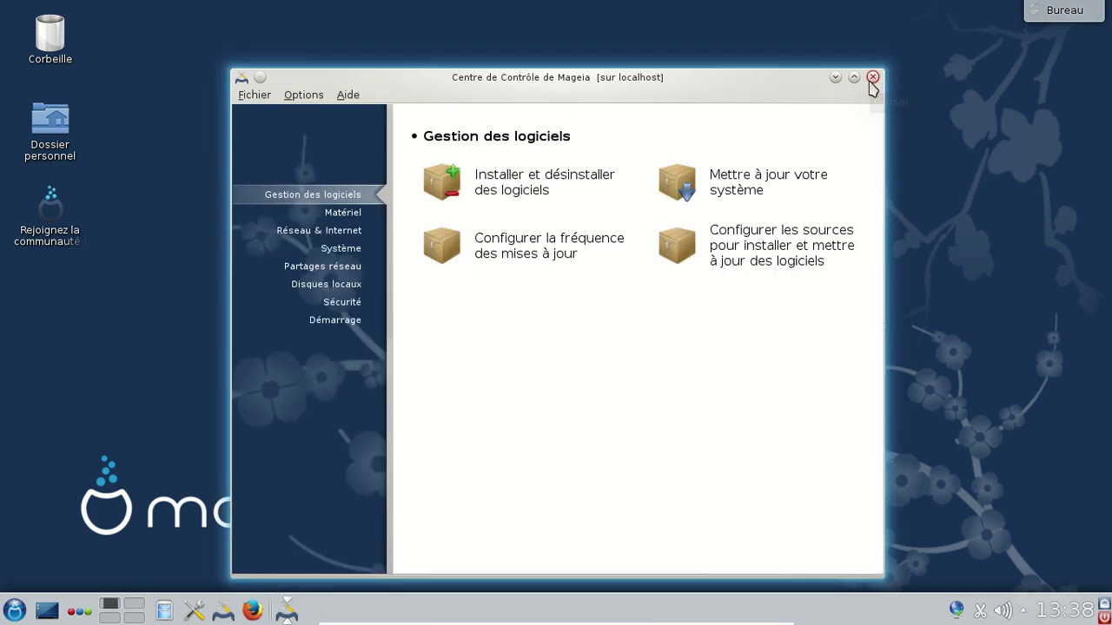
Look through the control center's hardware, network and Internet, system, network shares and local disks sections
click(356, 213)
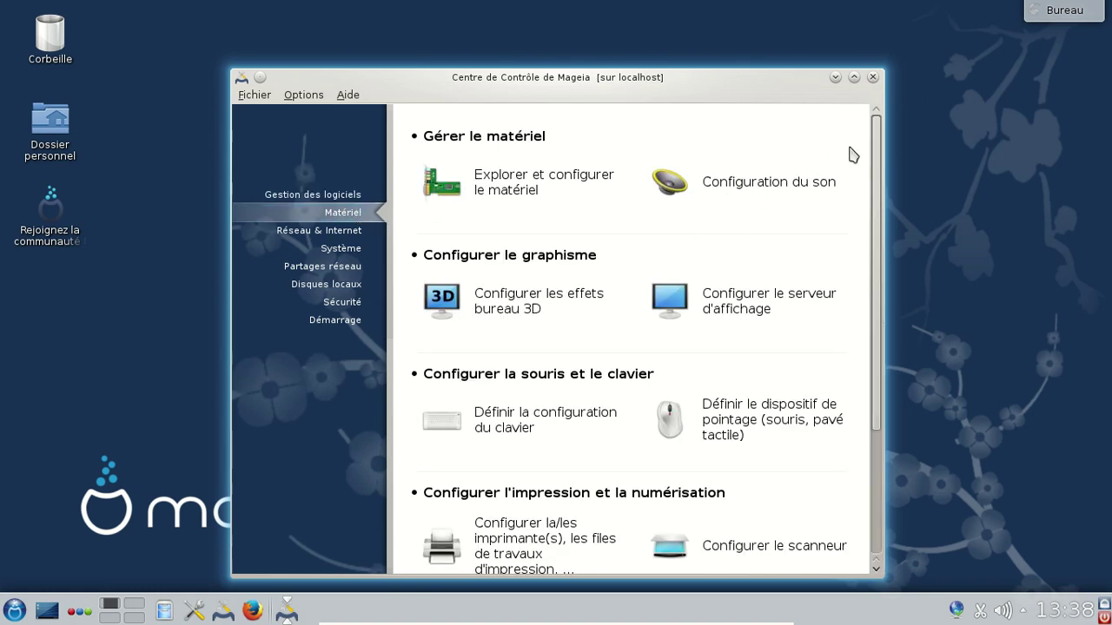
drag(875, 153, 876, 339)
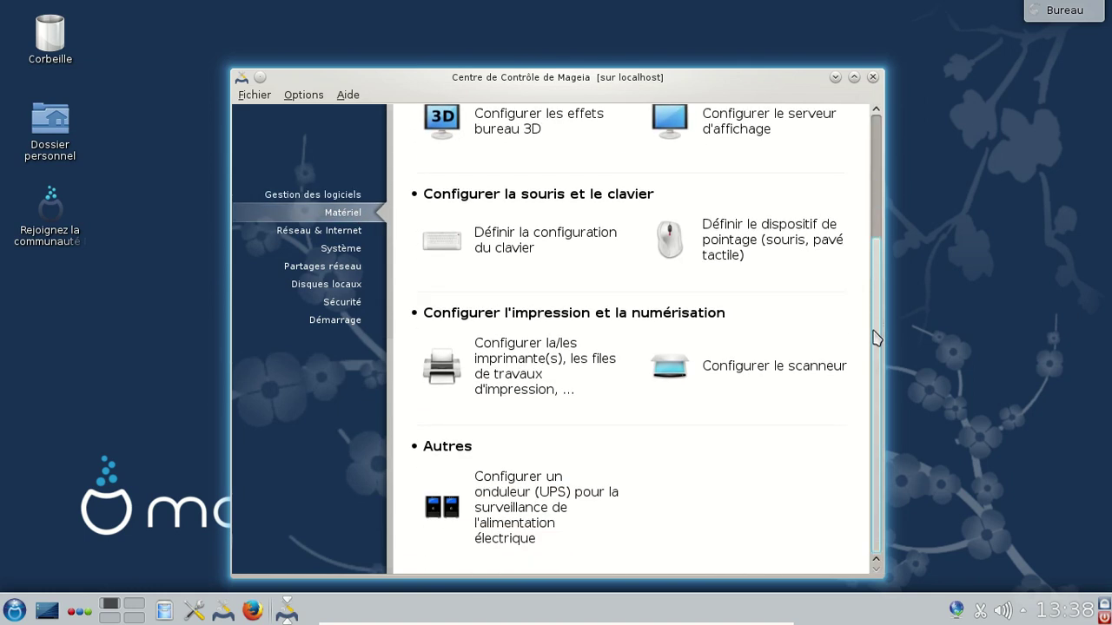
click(352, 232)
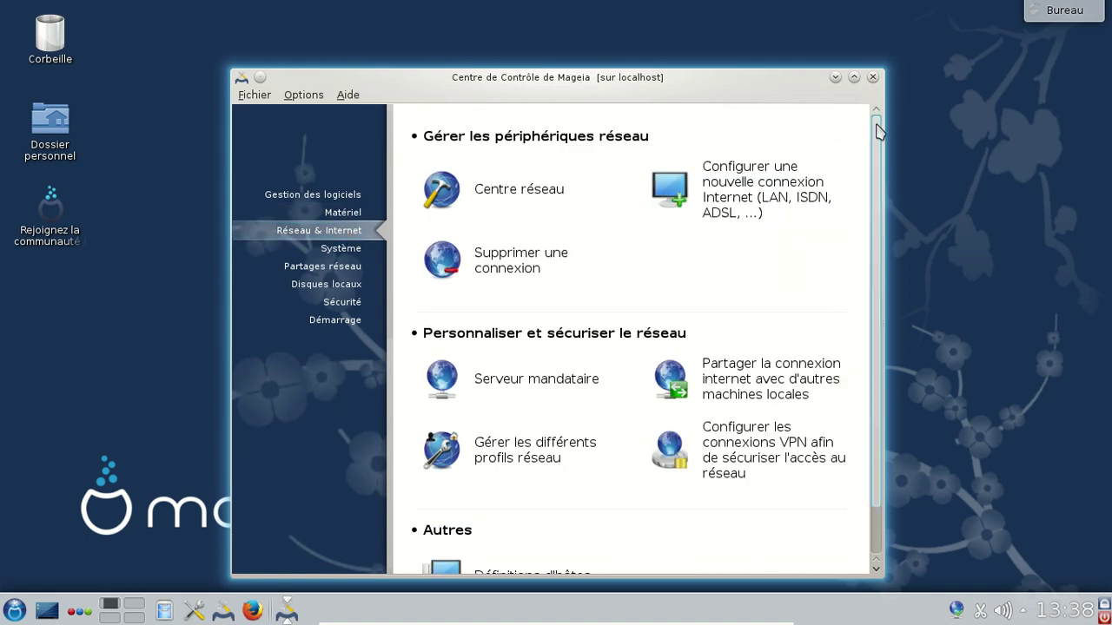
drag(875, 131, 877, 294)
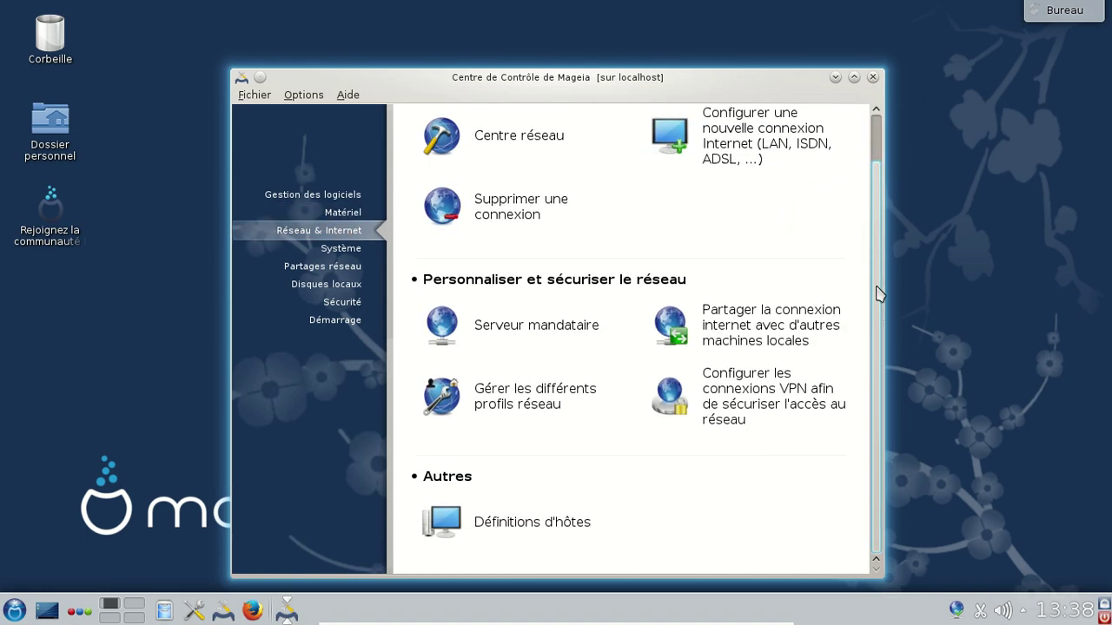
click(356, 250)
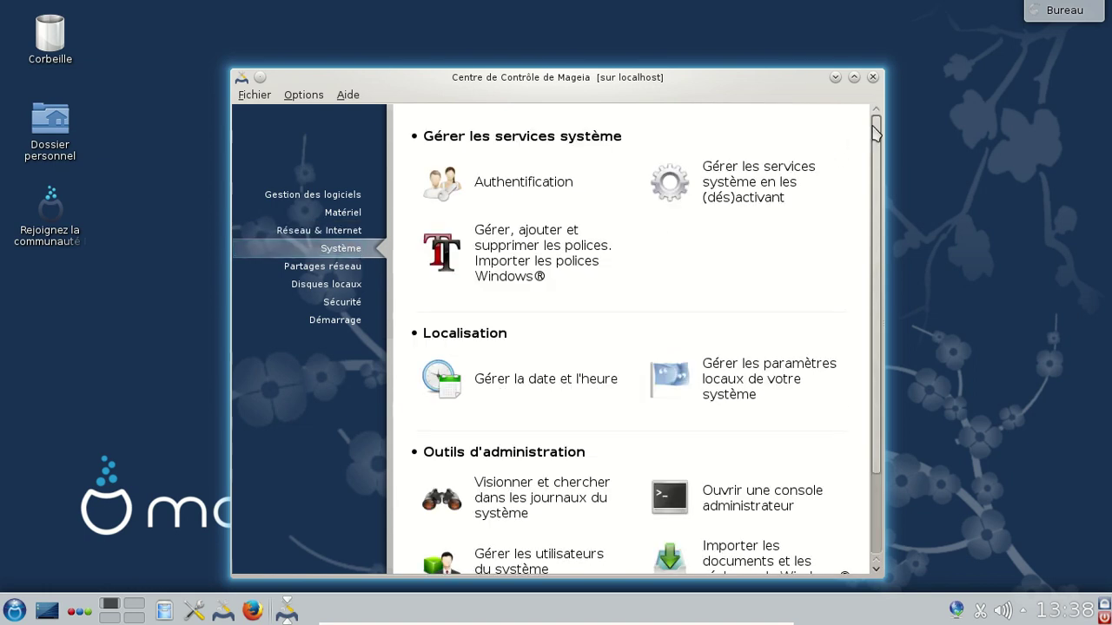
drag(880, 128, 879, 248)
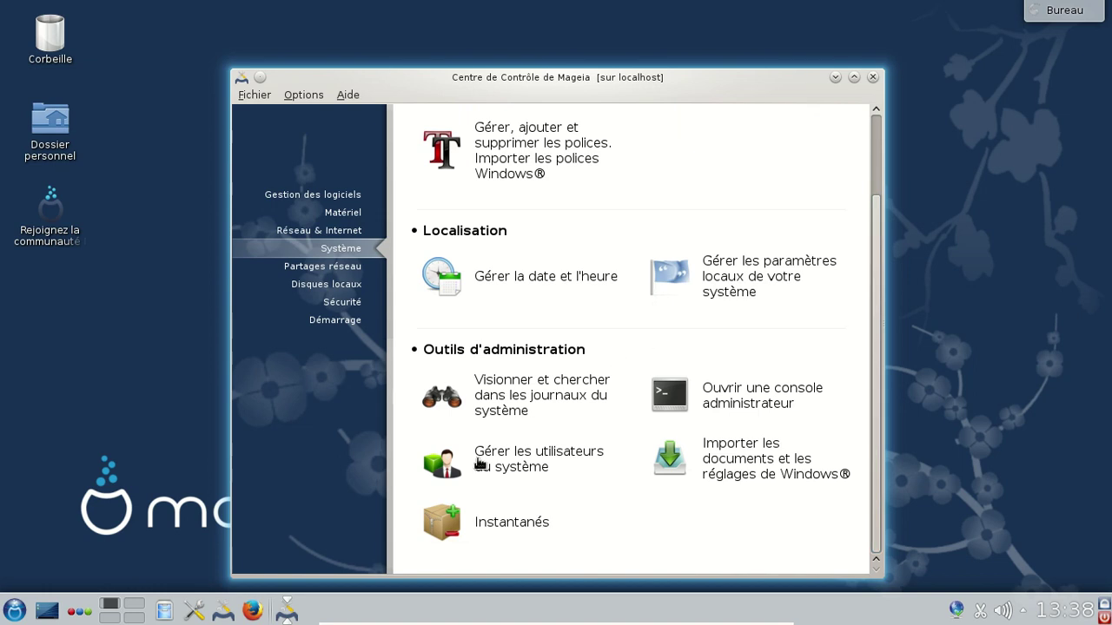
click(356, 268)
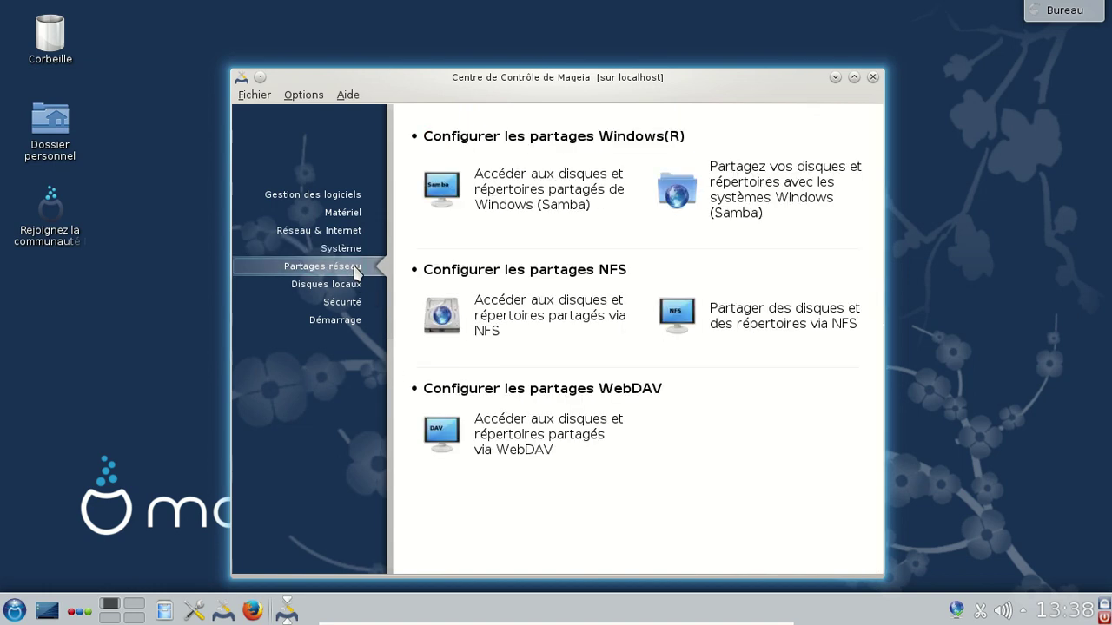
click(354, 292)
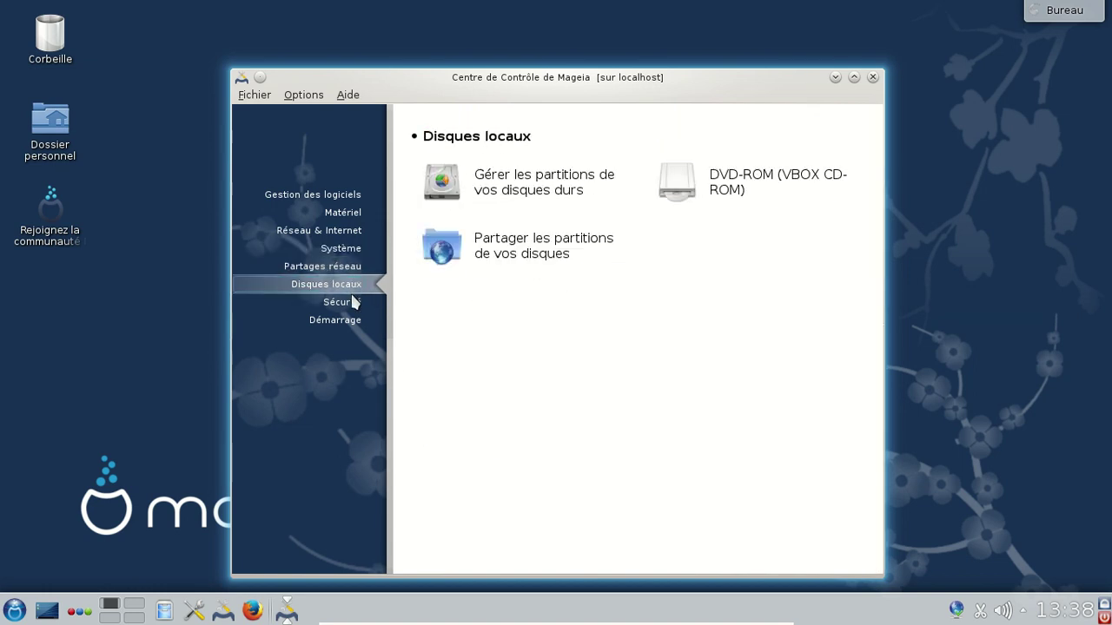
Open the personal firewall configuration from the Sécurité section and look at its advanced port settings without changing them
click(353, 304)
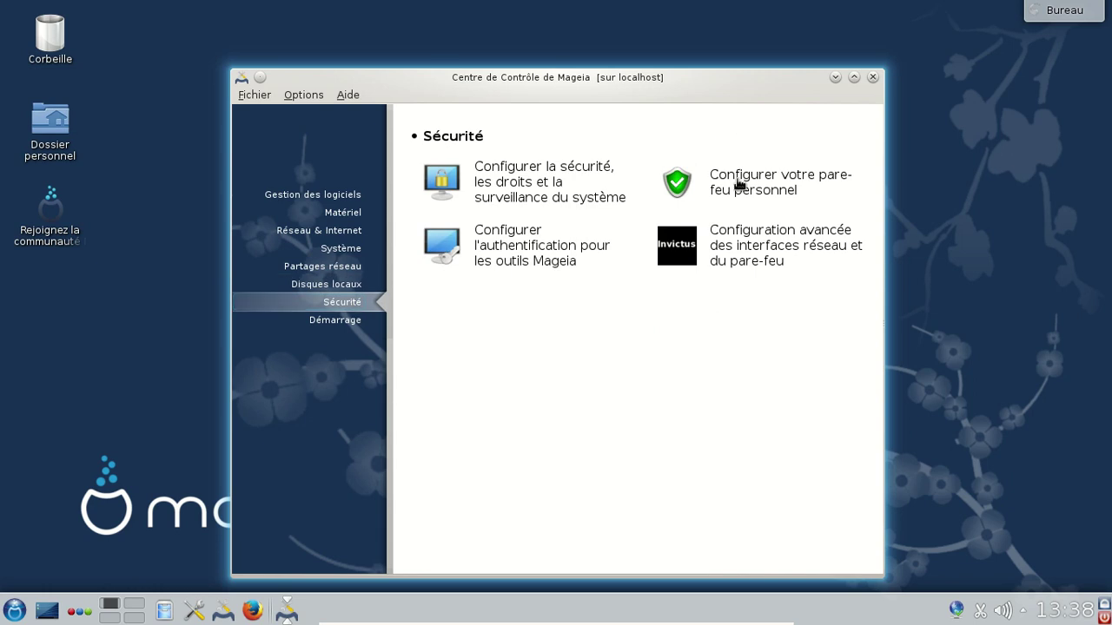
click(739, 184)
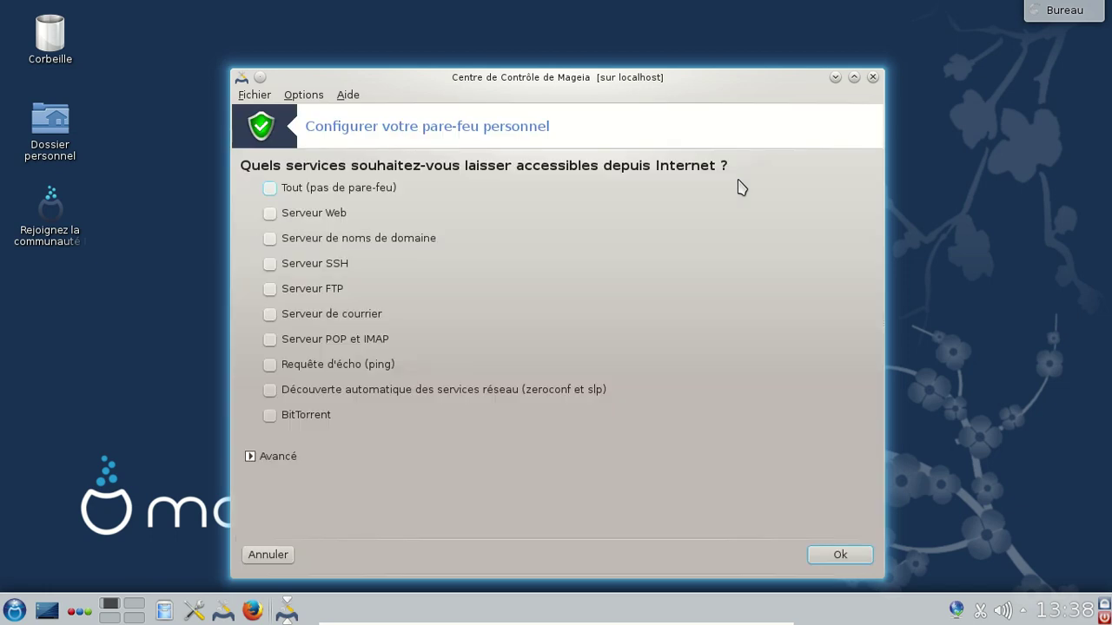
click(251, 458)
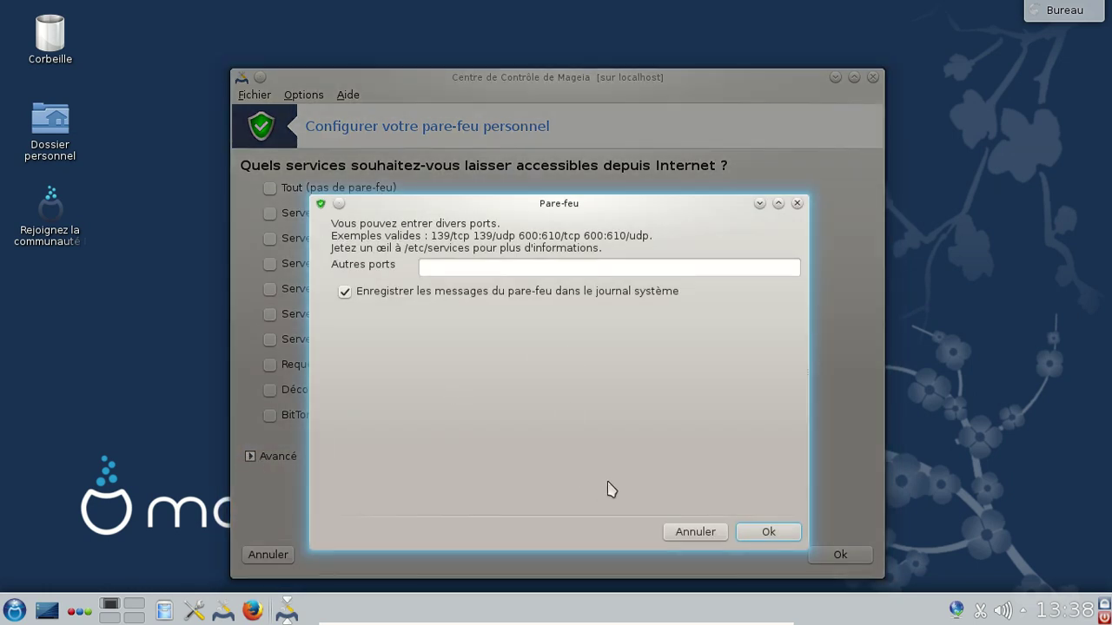
click(695, 532)
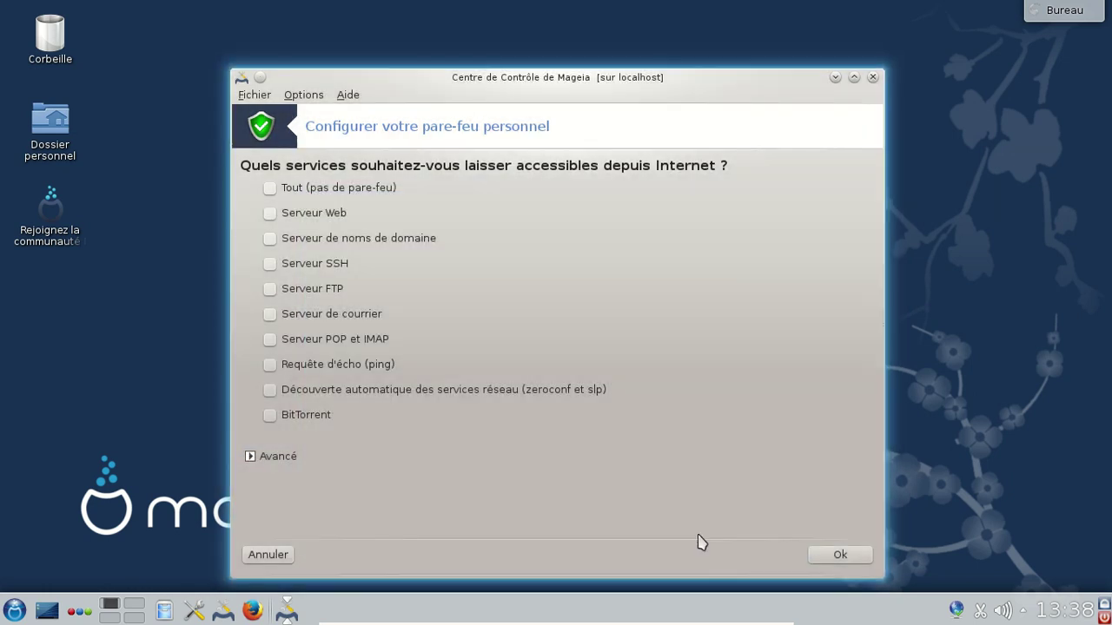
Accept the firewall settings with interactive firewall and port scan detection on, protecting Ethernet enp0s3, and close the control center
click(823, 555)
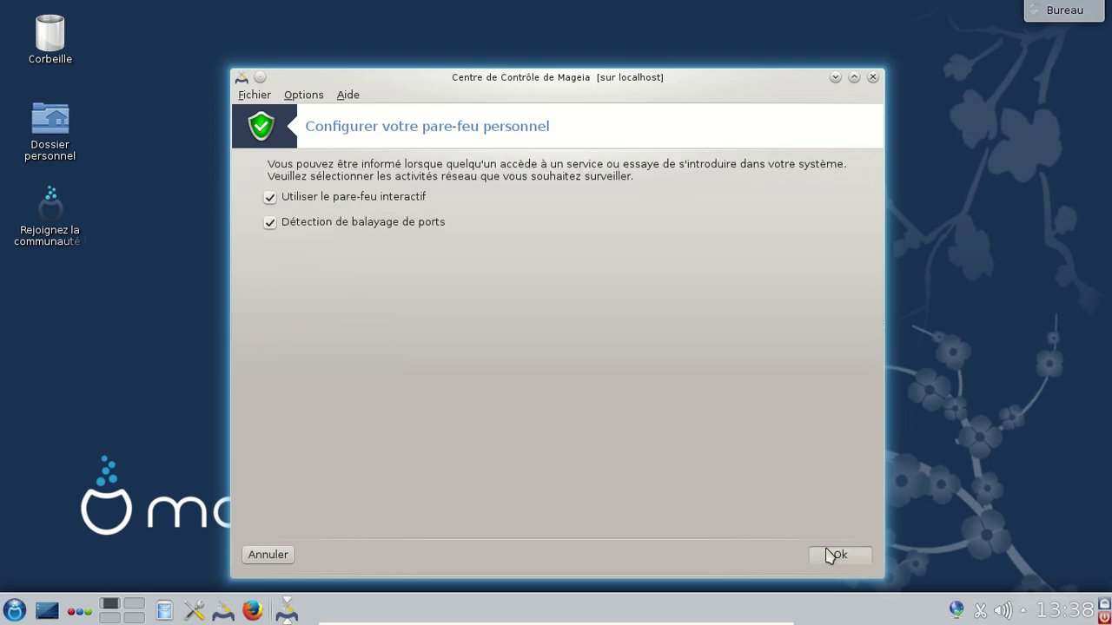
click(826, 550)
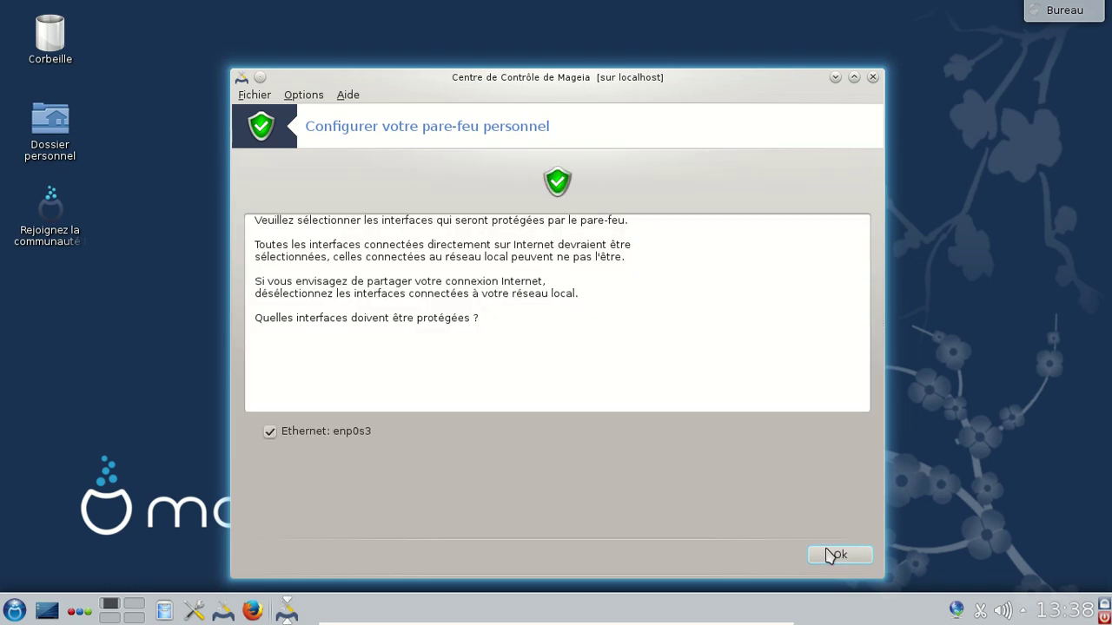
click(829, 556)
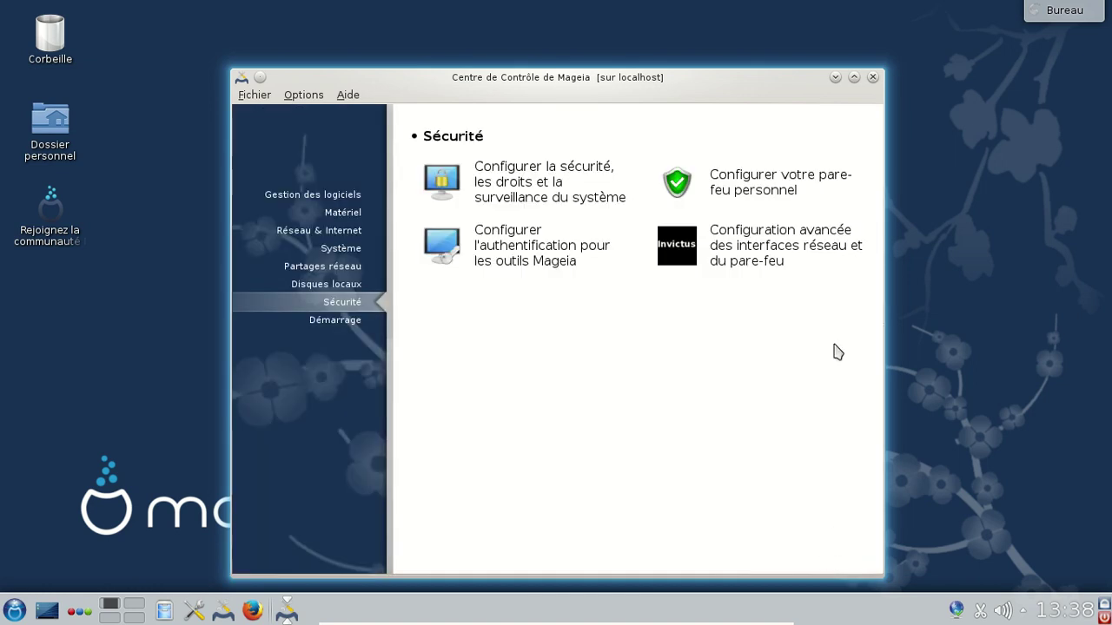
click(872, 76)
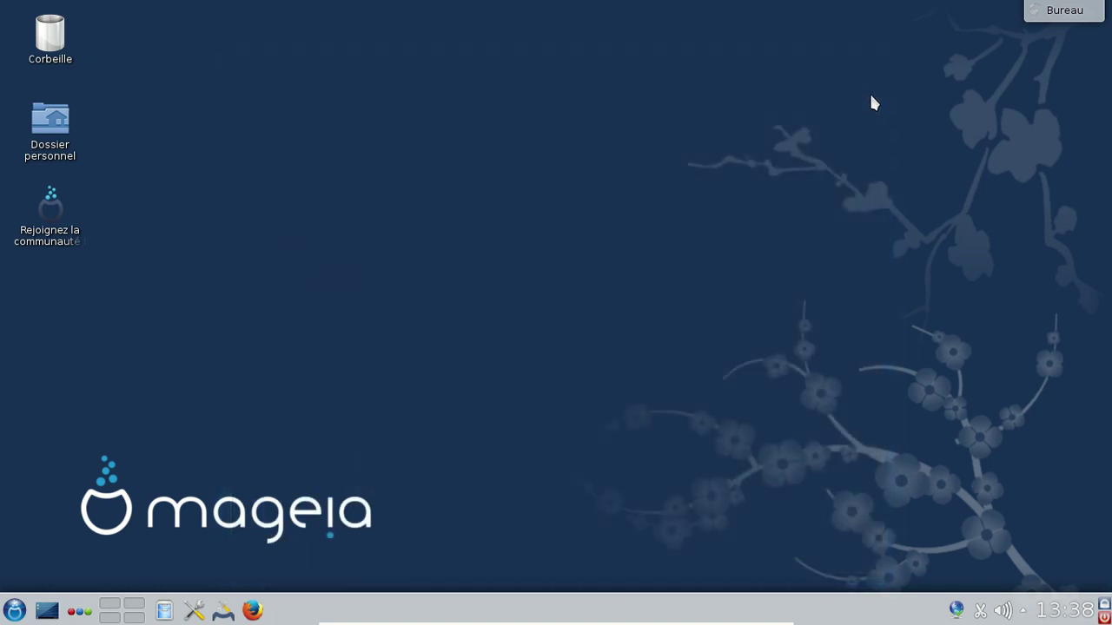
Switch to Firefox, close the 404 first-run page and view the browser's version information
click(259, 610)
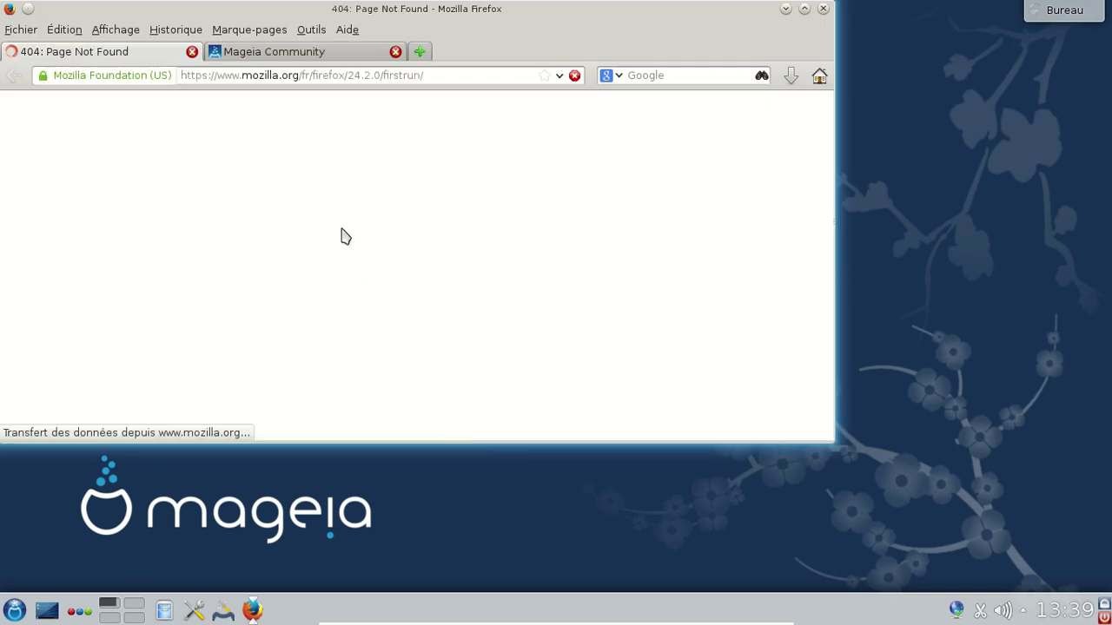
click(192, 51)
click(346, 29)
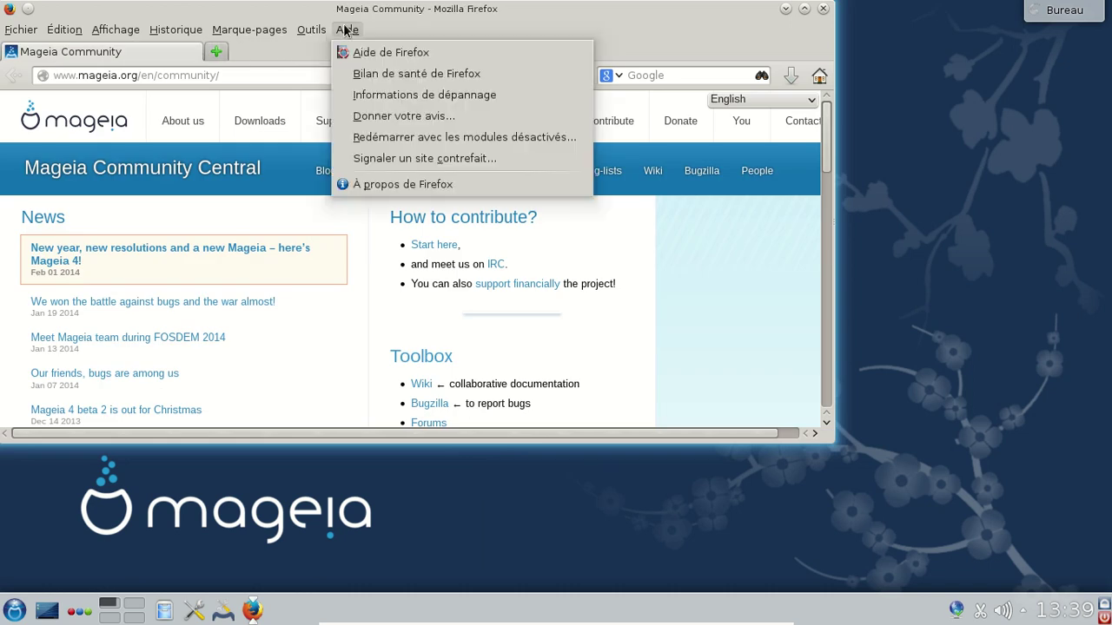
click(383, 185)
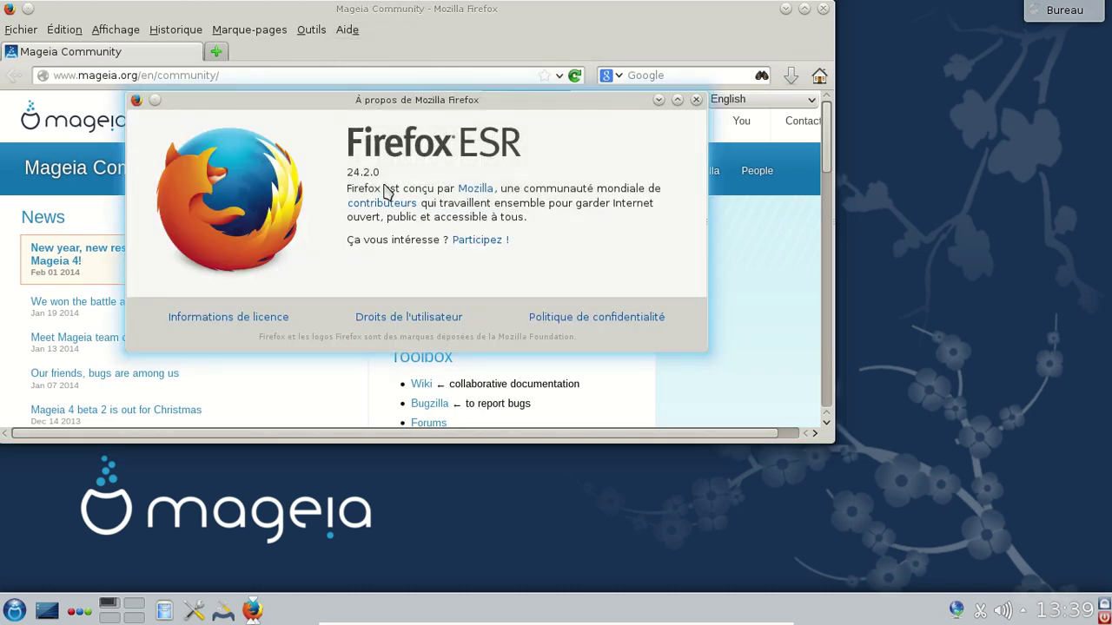
click(695, 100)
Enlarge the Firefox window and hide its menu bar (Barre de menus)
drag(835, 439, 945, 554)
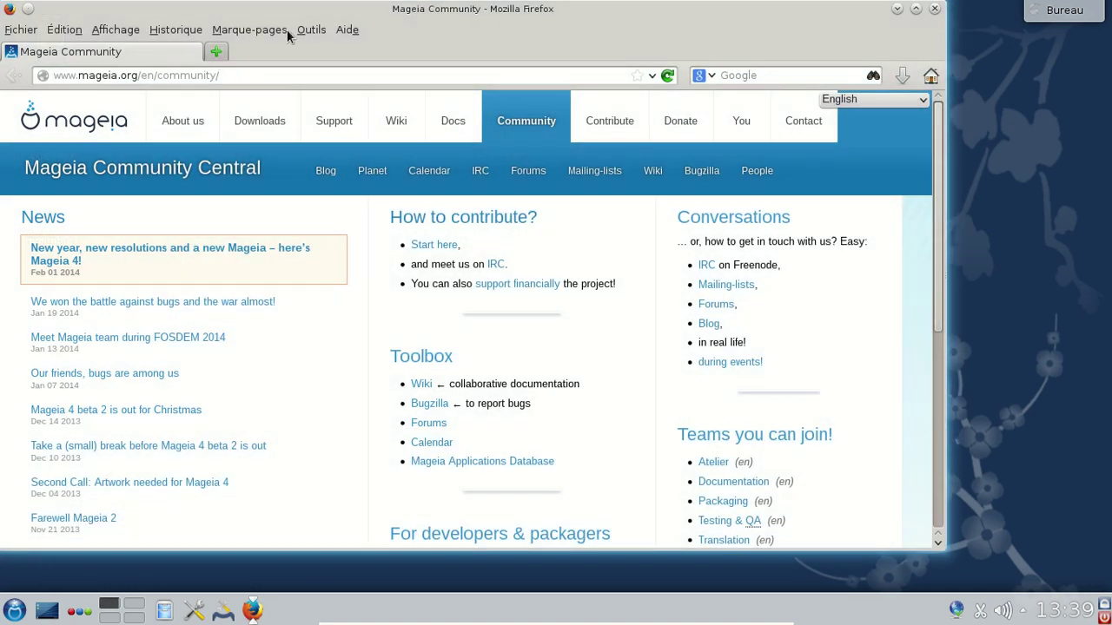
right_click(445, 35)
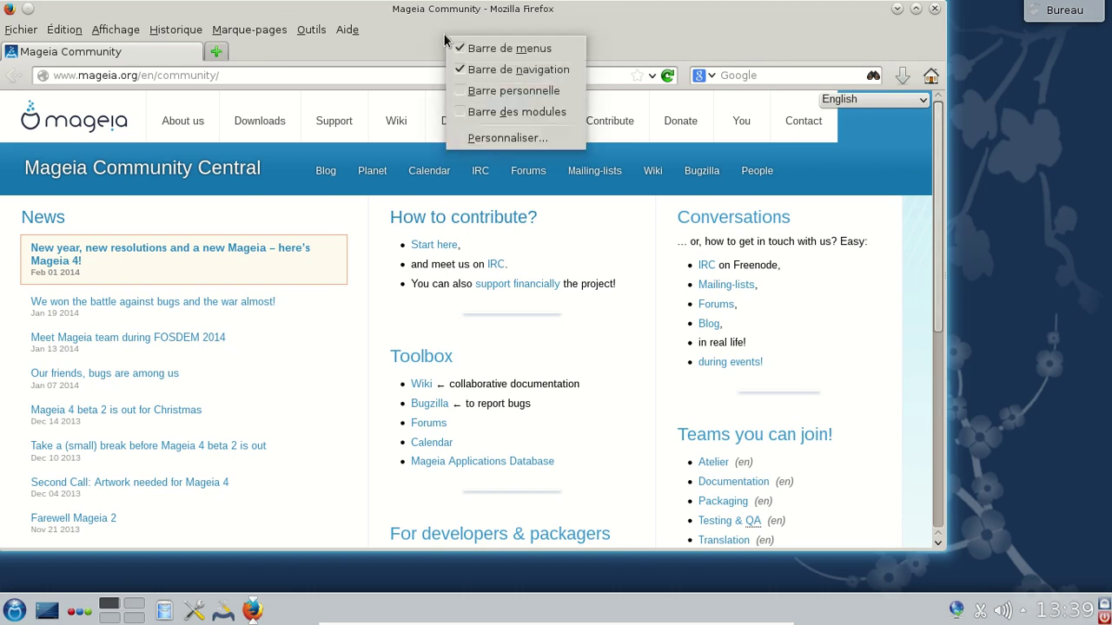
click(482, 50)
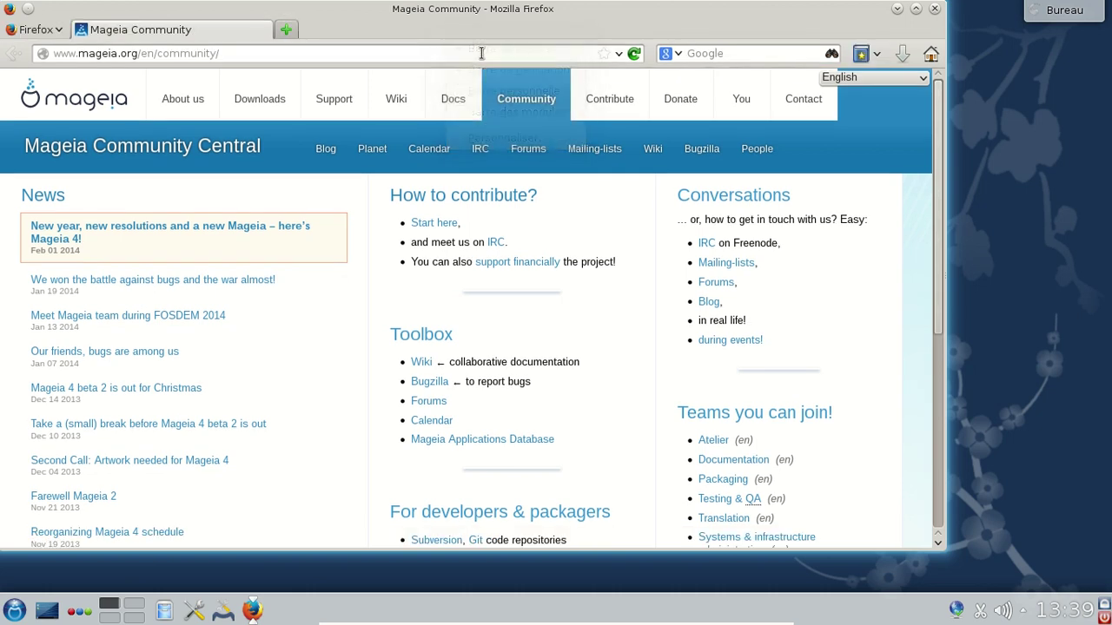
Replace the Mageia Community page with a new tab and examine the installed plugins on about:plugins
click(276, 31)
click(262, 30)
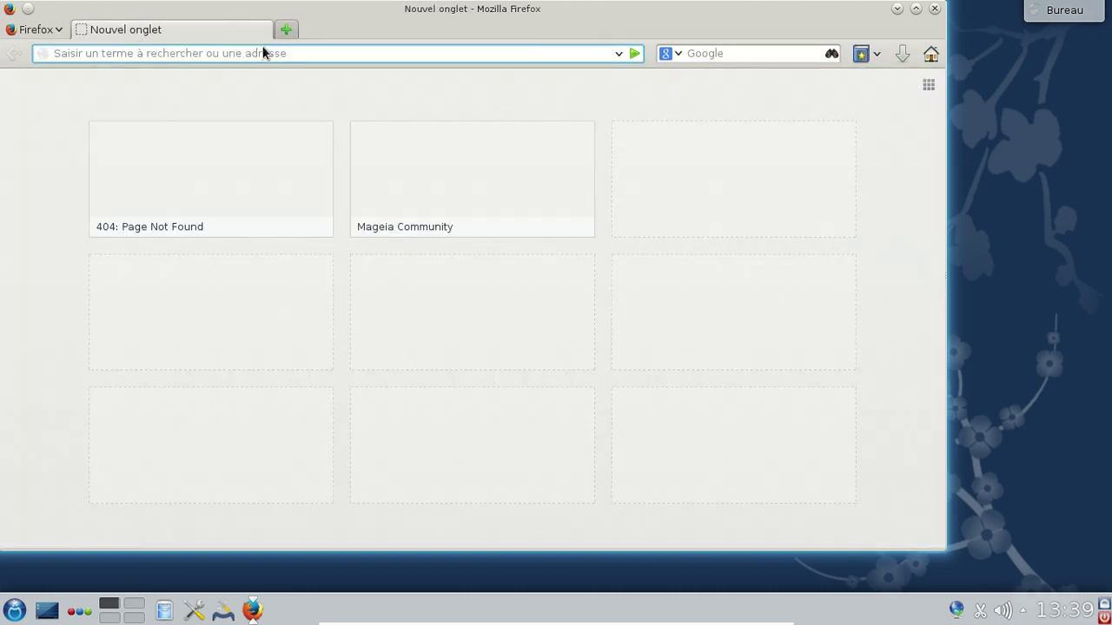
text(about:plugins)
key(Return)
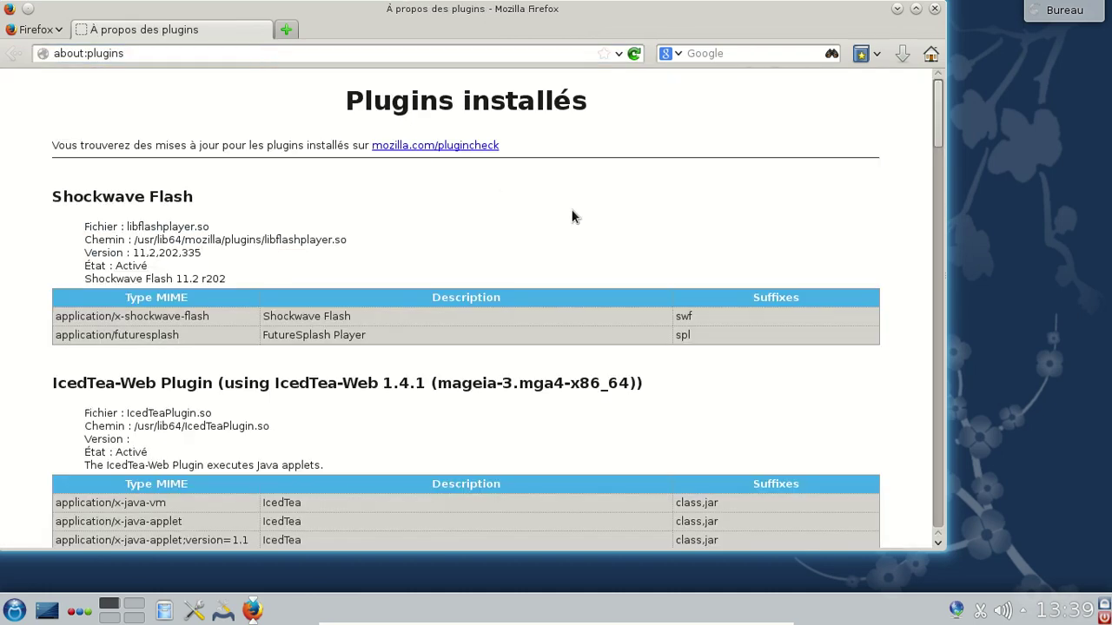
scroll(572, 216, down, 5)
scroll(572, 216, down, 1)
Search Google for grsecurity using the suggested term
click(698, 55)
text(grsecu)
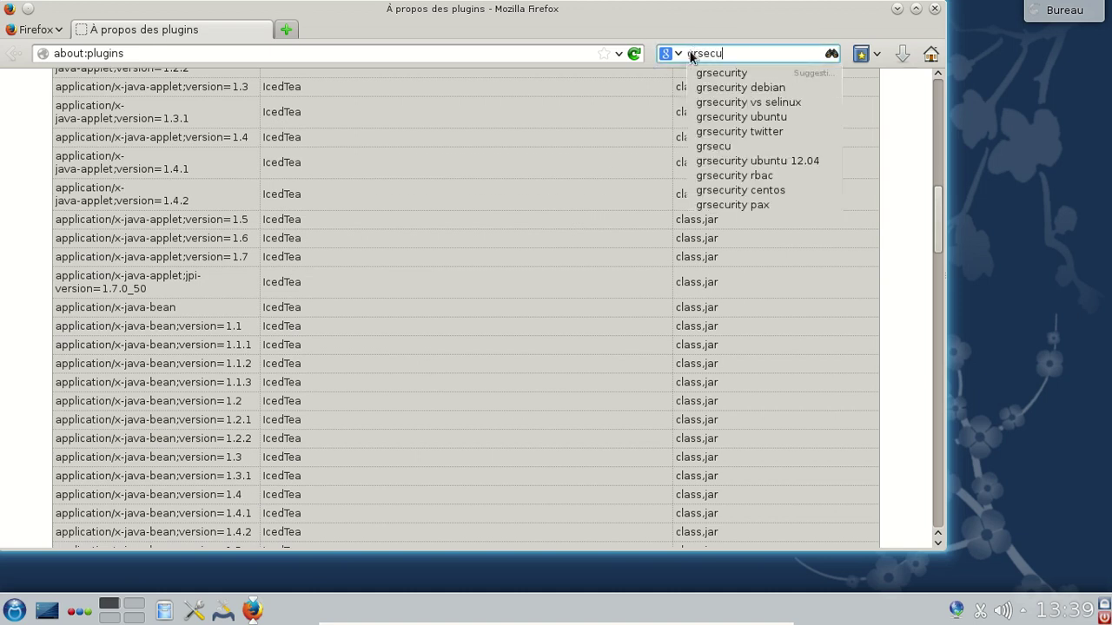
key(Down)
key(Return)
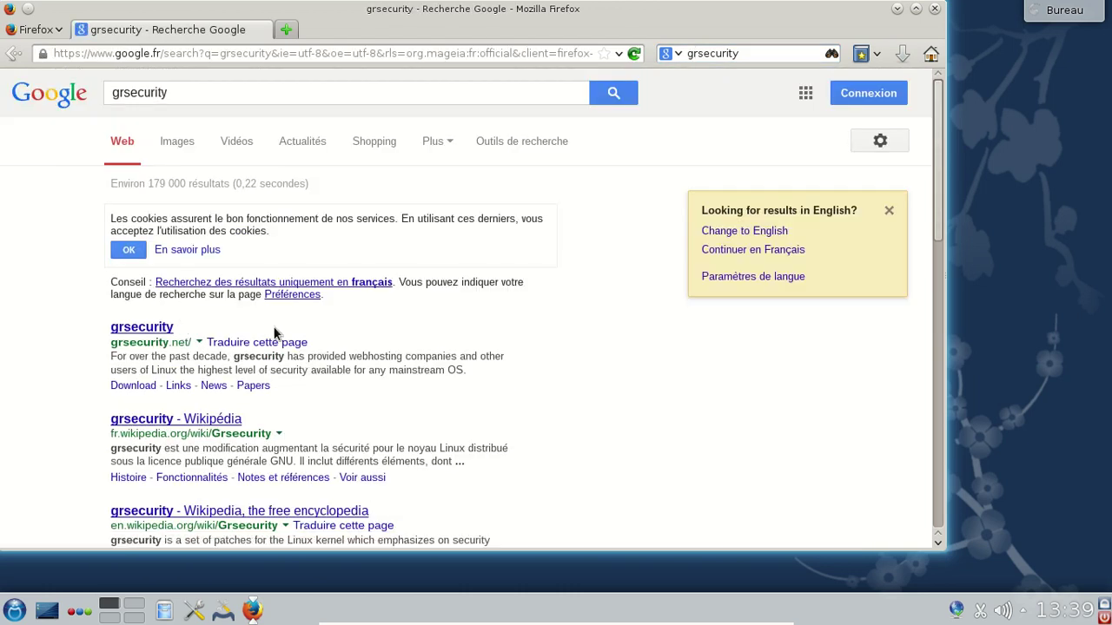
Search Google for firewall testing instead of grsecurity
click(753, 54)
double_click(726, 48)
text(fr)
key(BackSpace)
text(irewall)
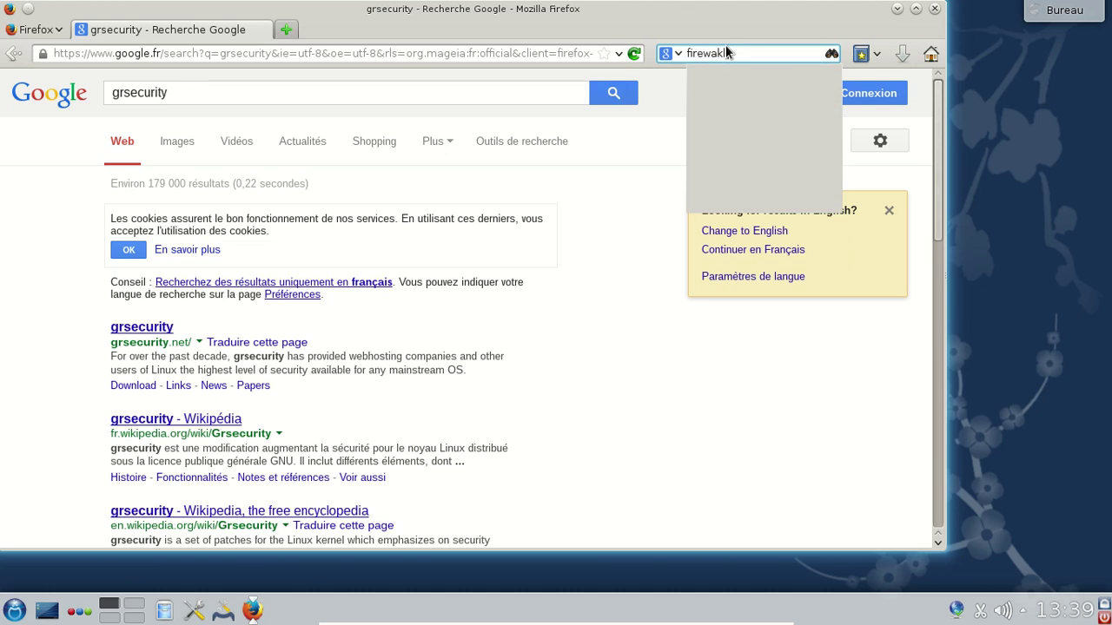
key(BackSpace)
key(BackSpace)
text(ll testing)
key(Return)
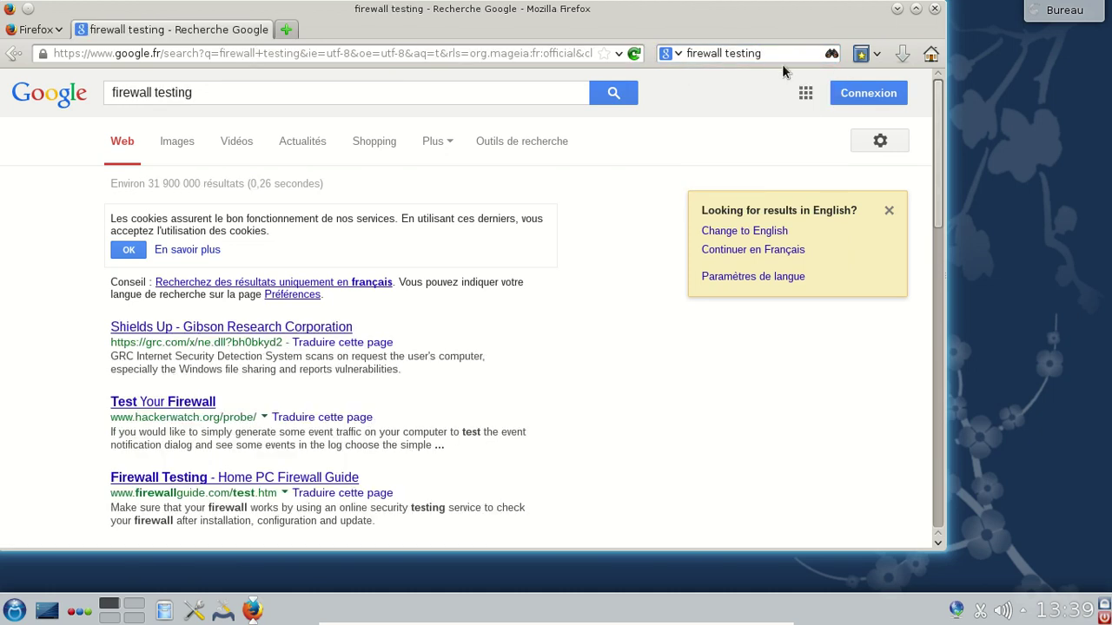
Open the Gibson Research Shields Up result, proceed to its services and run the File Sharing test
click(154, 328)
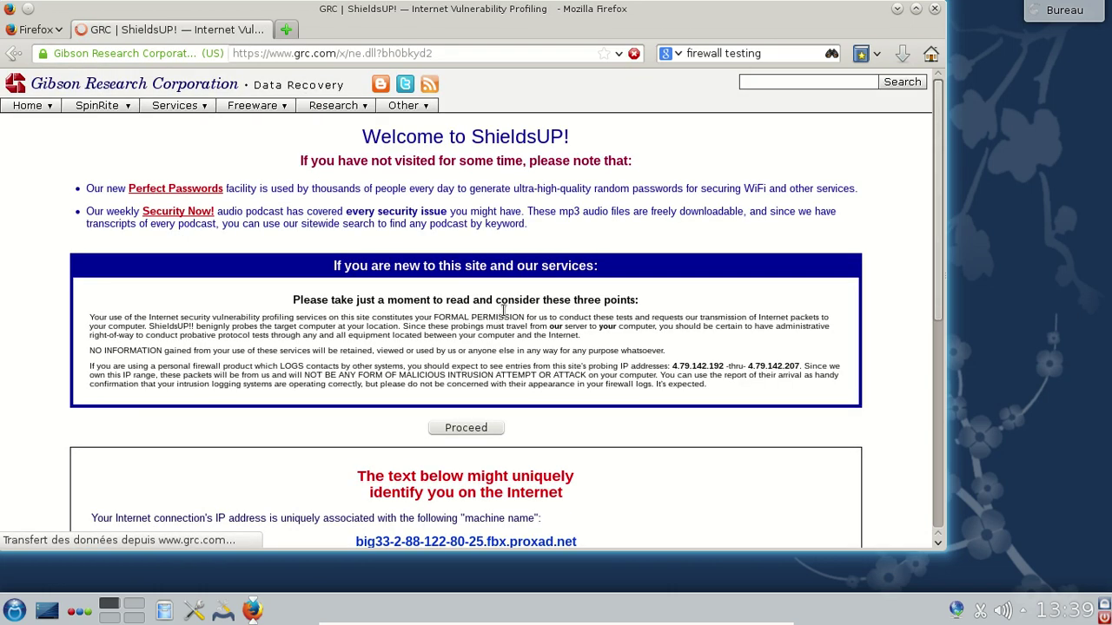
click(465, 428)
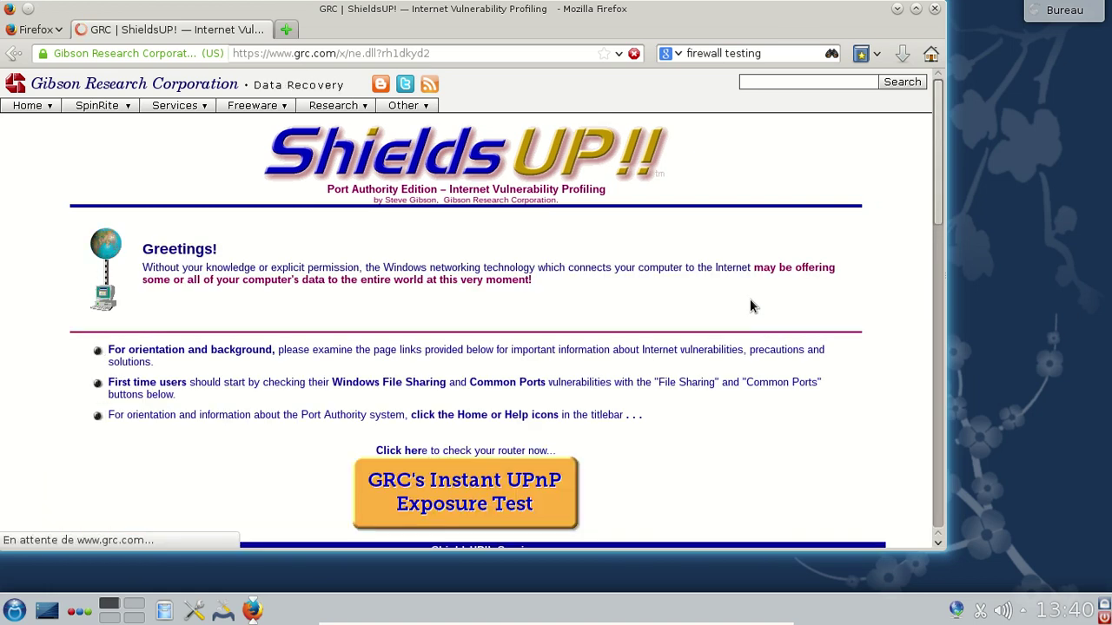
scroll(757, 321, down, 1)
scroll(751, 302, down, 9)
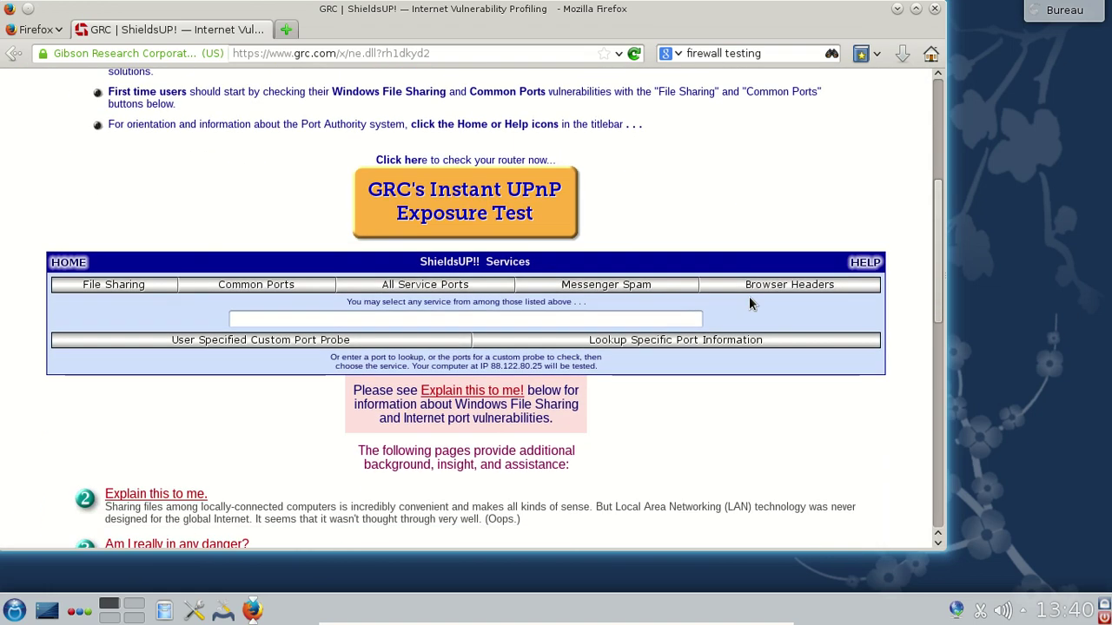
scroll(751, 303, down, 3)
scroll(750, 303, up, 5)
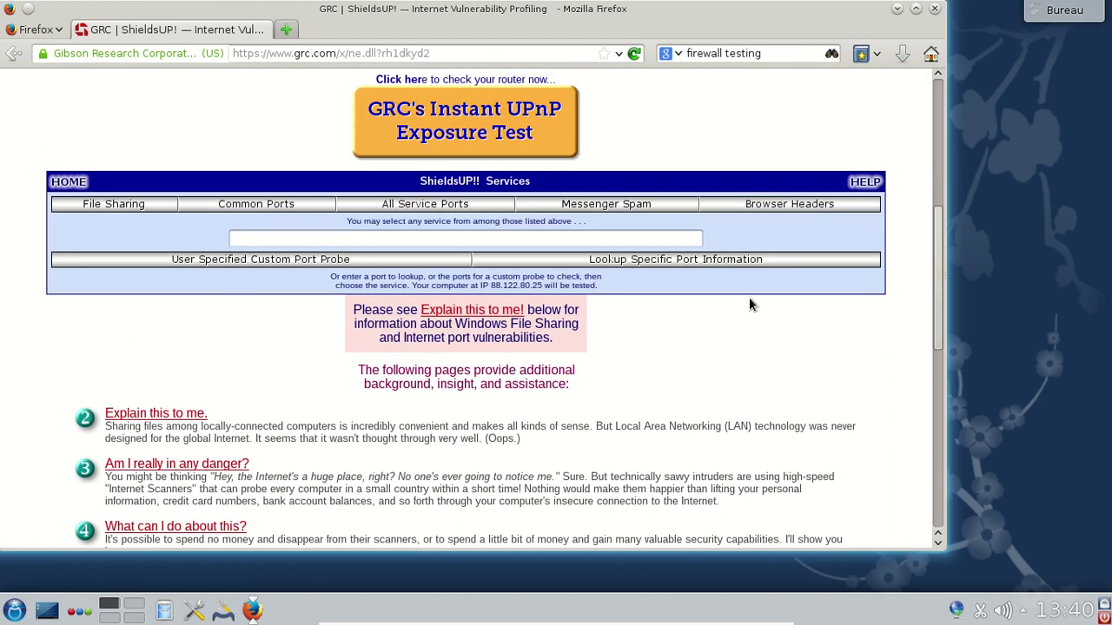
scroll(567, 323, up, 7)
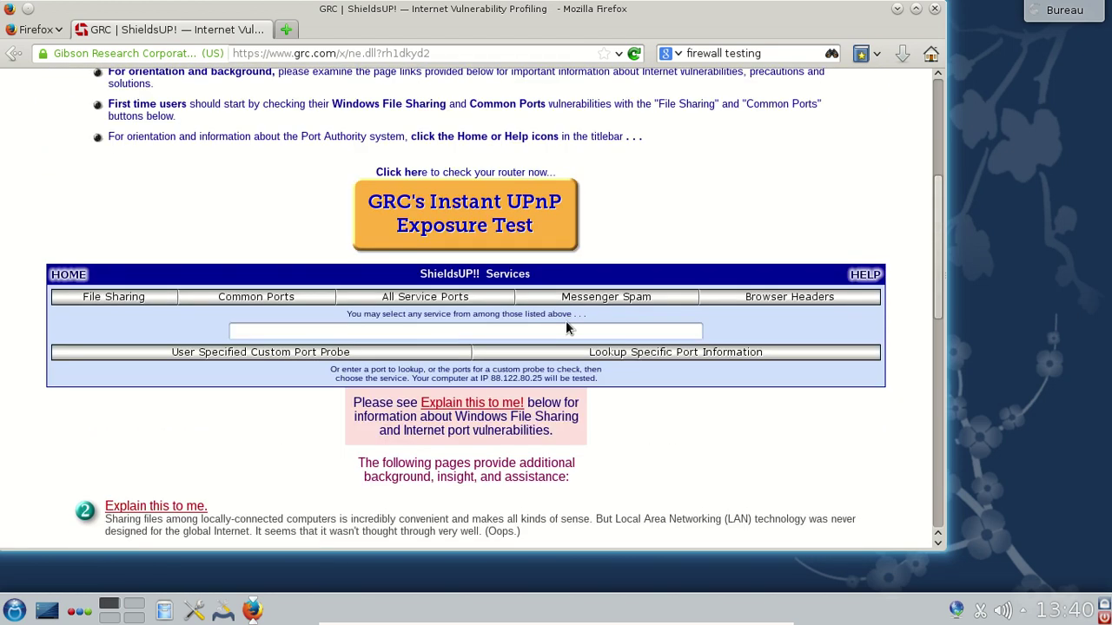
scroll(565, 324, down, 4)
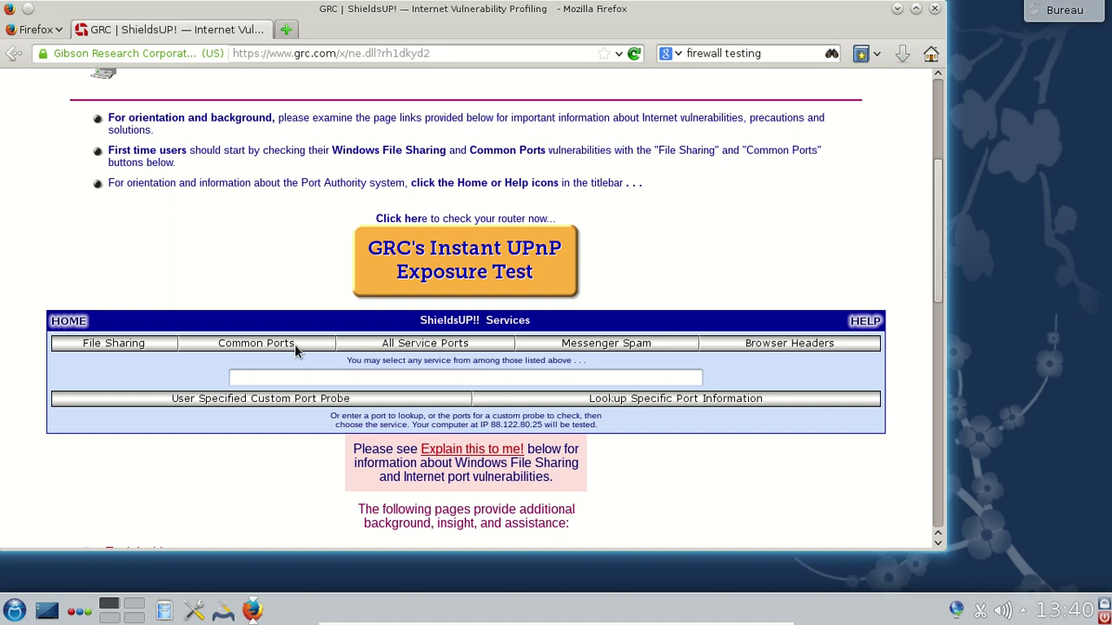
click(113, 344)
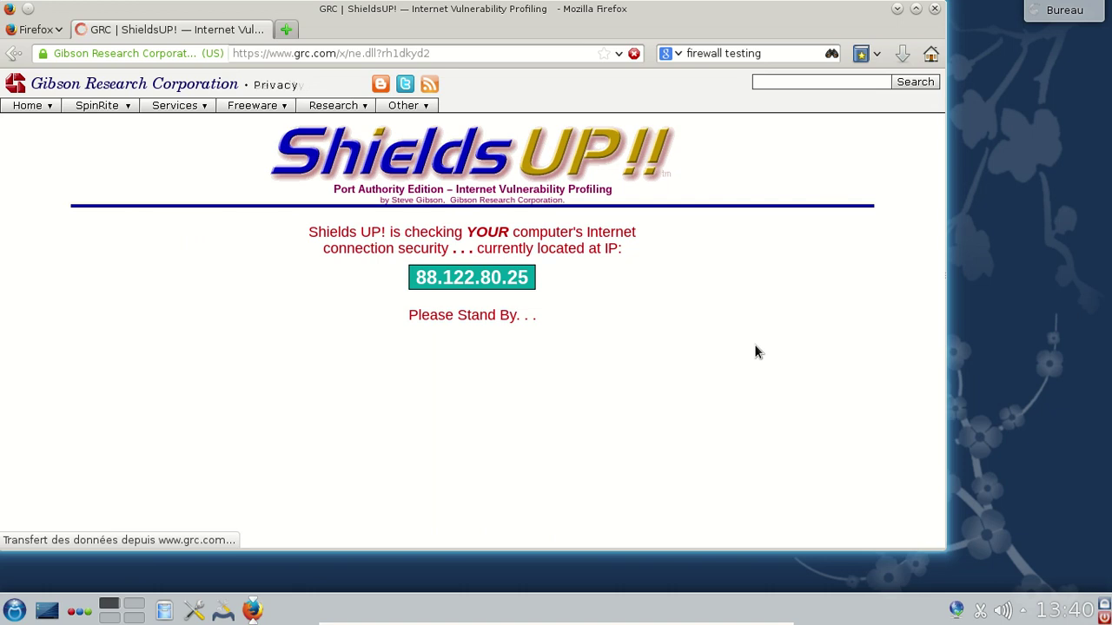
Look through the recently installed applications and the application categories in the KDE menu, leaving it without launching anything
click(24, 610)
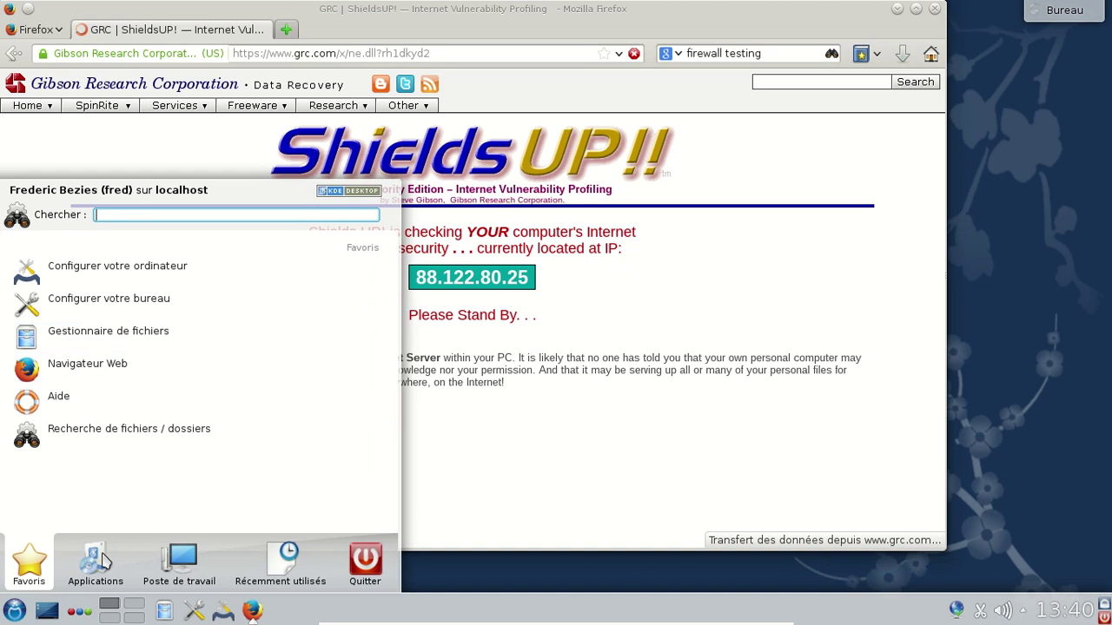
click(102, 570)
click(99, 276)
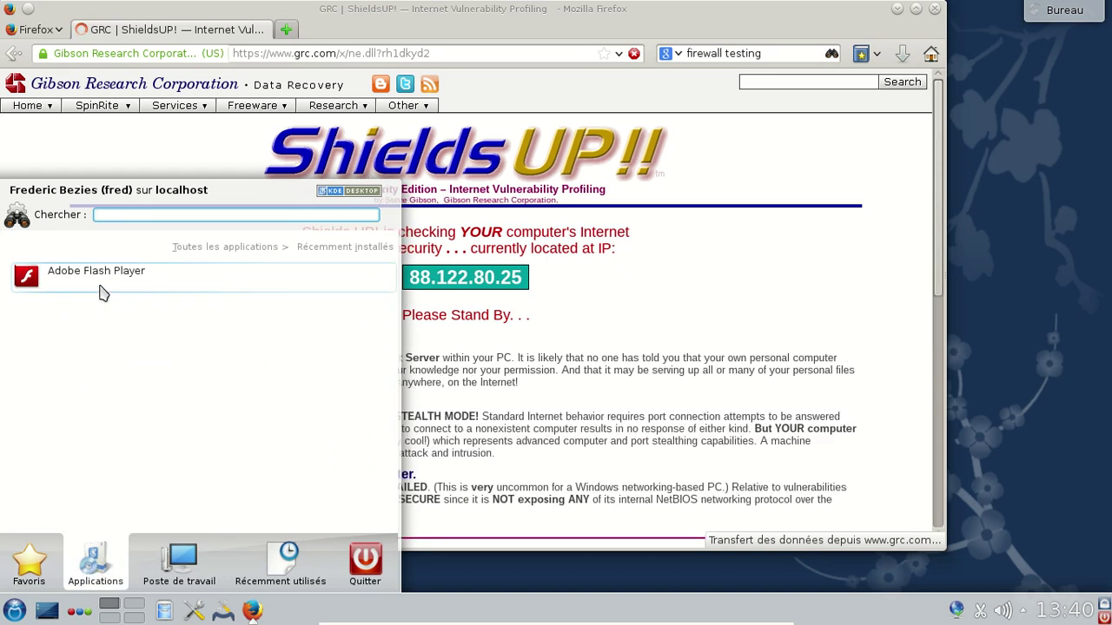
click(269, 249)
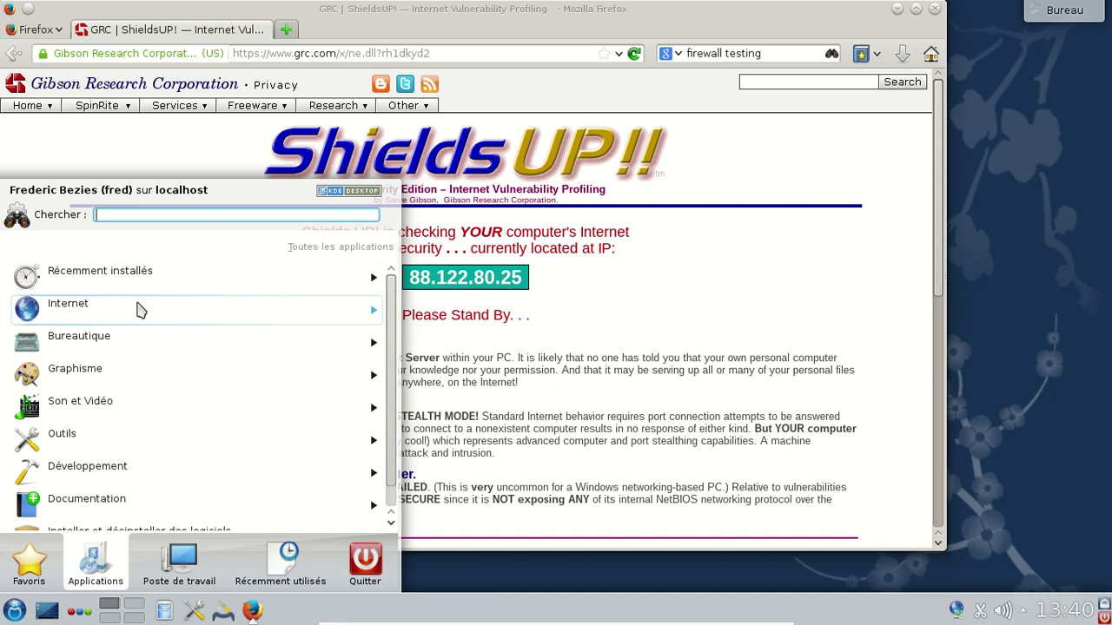
click(702, 235)
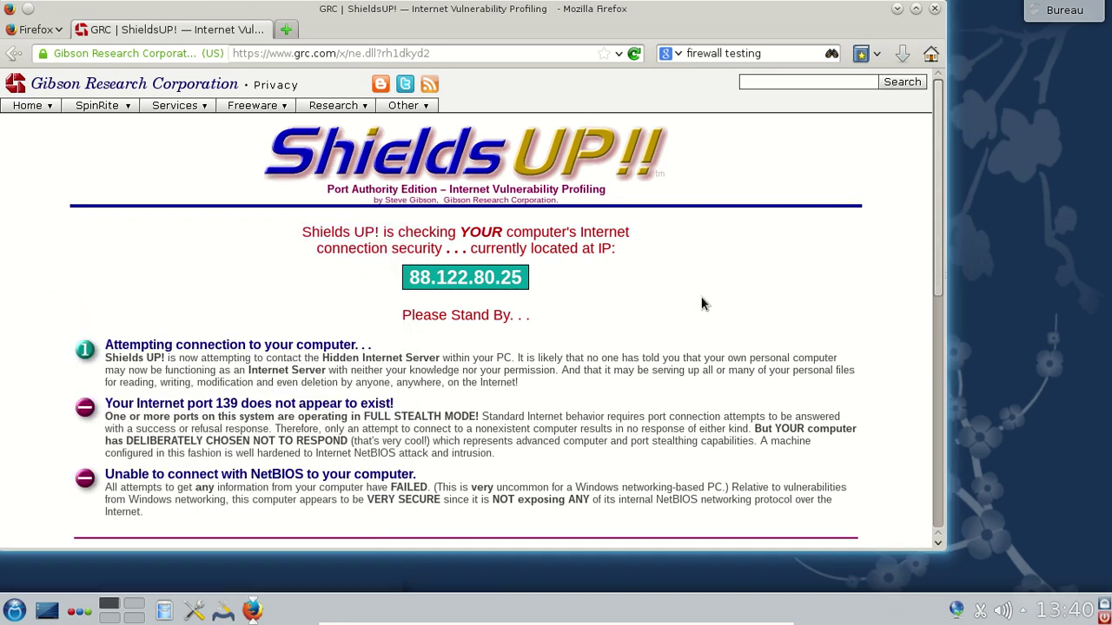
Read through the File Sharing test report and start the Common Ports probe
scroll(702, 303, down, 4)
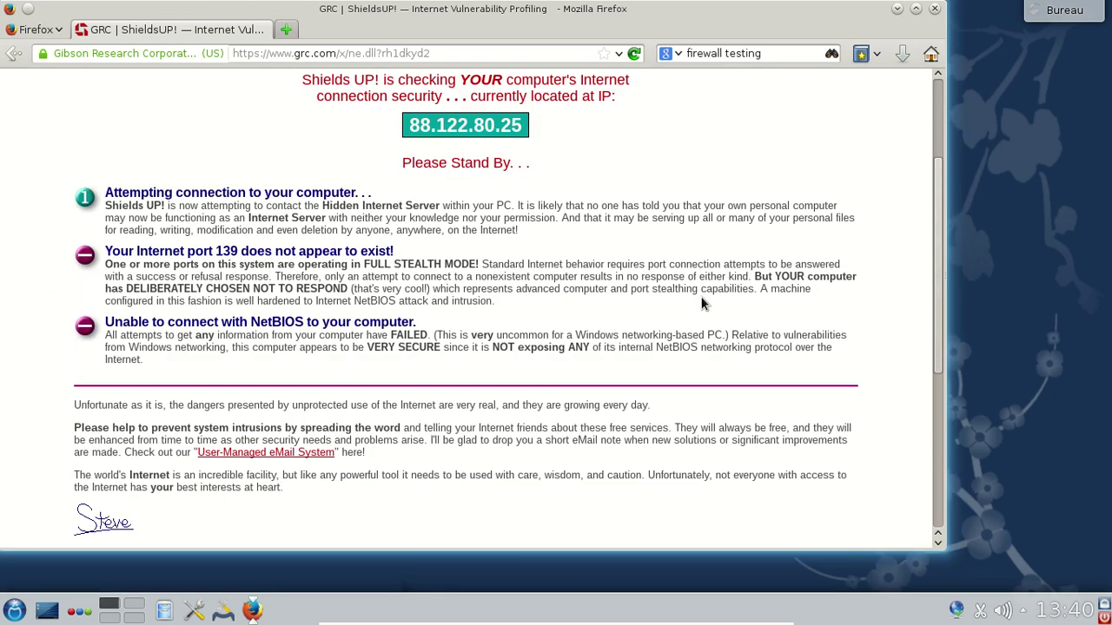
scroll(703, 299, down, 6)
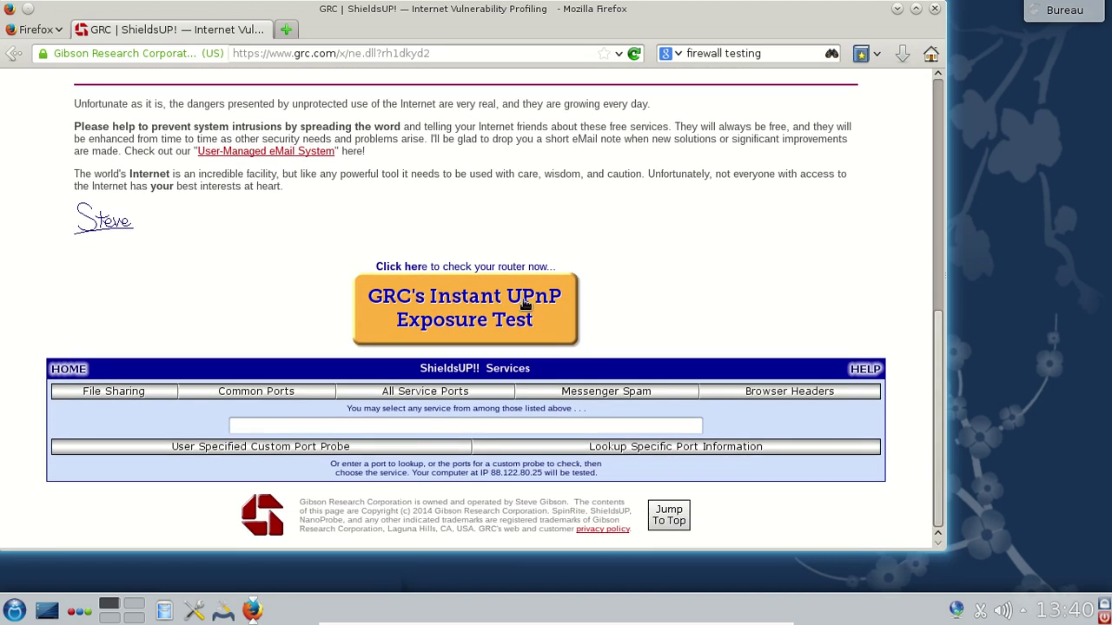
click(290, 393)
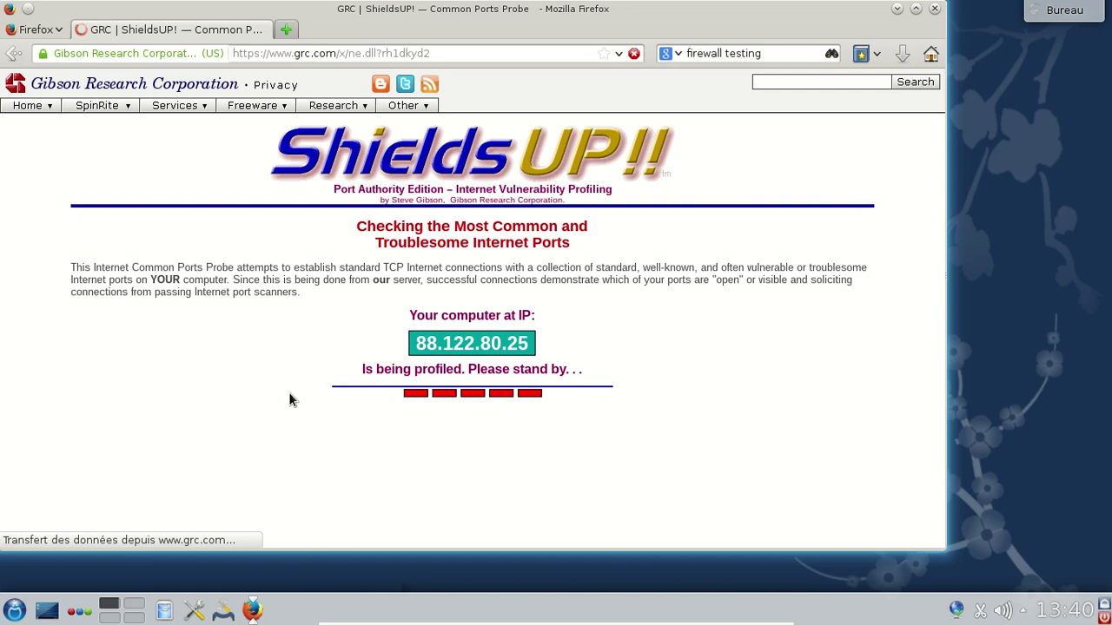
Clear the search bar's search history and look through the Common Ports probe report
right_click(745, 53)
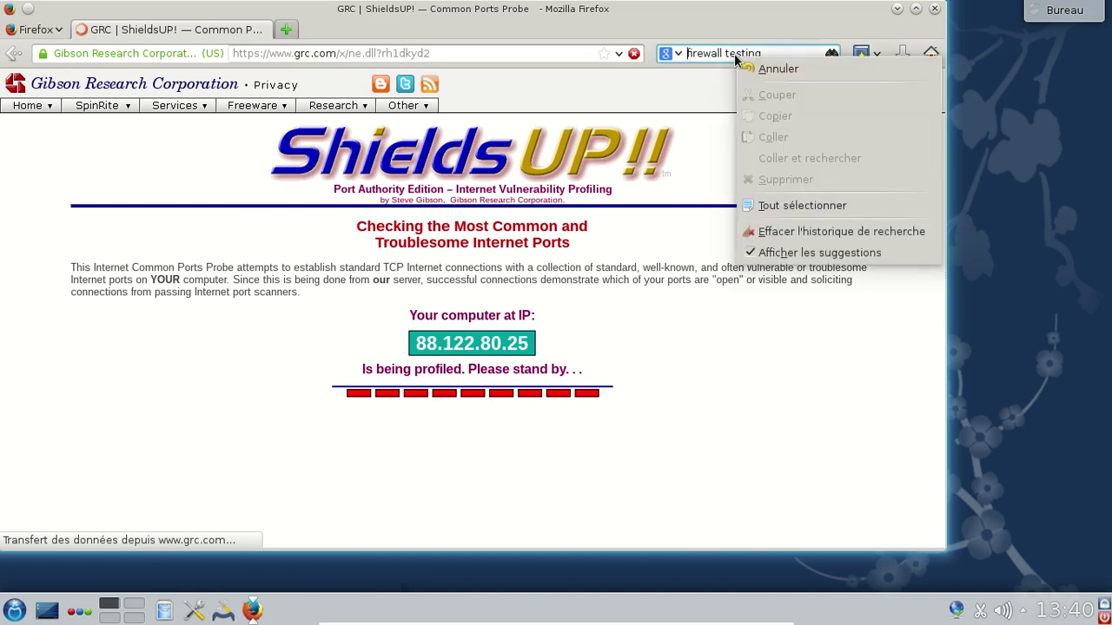
click(809, 231)
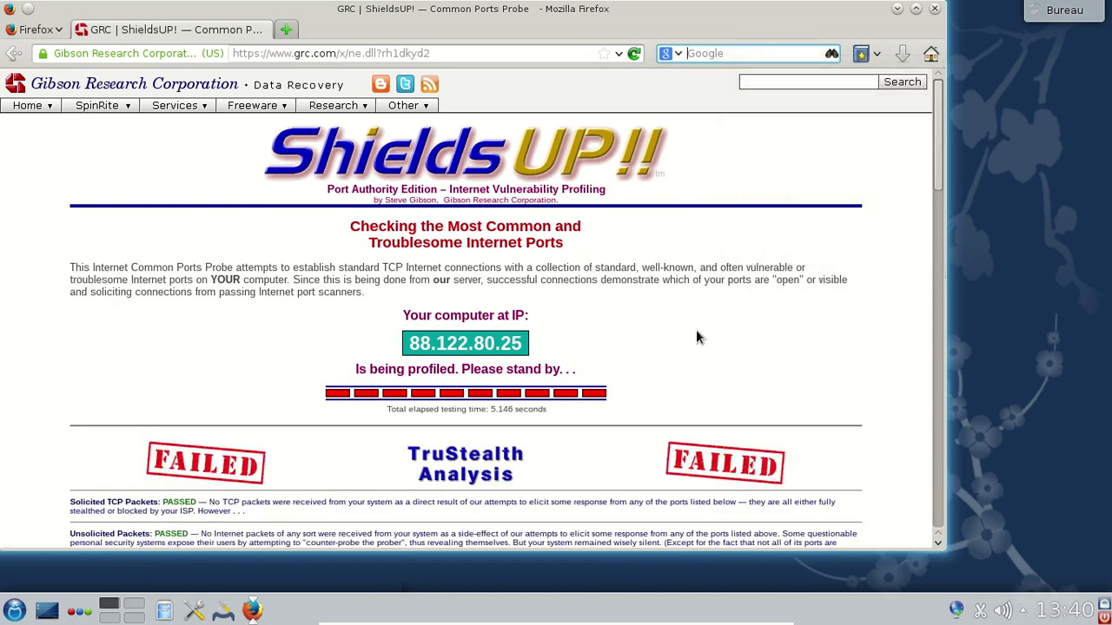
scroll(695, 326, down, 5)
scroll(694, 329, down, 8)
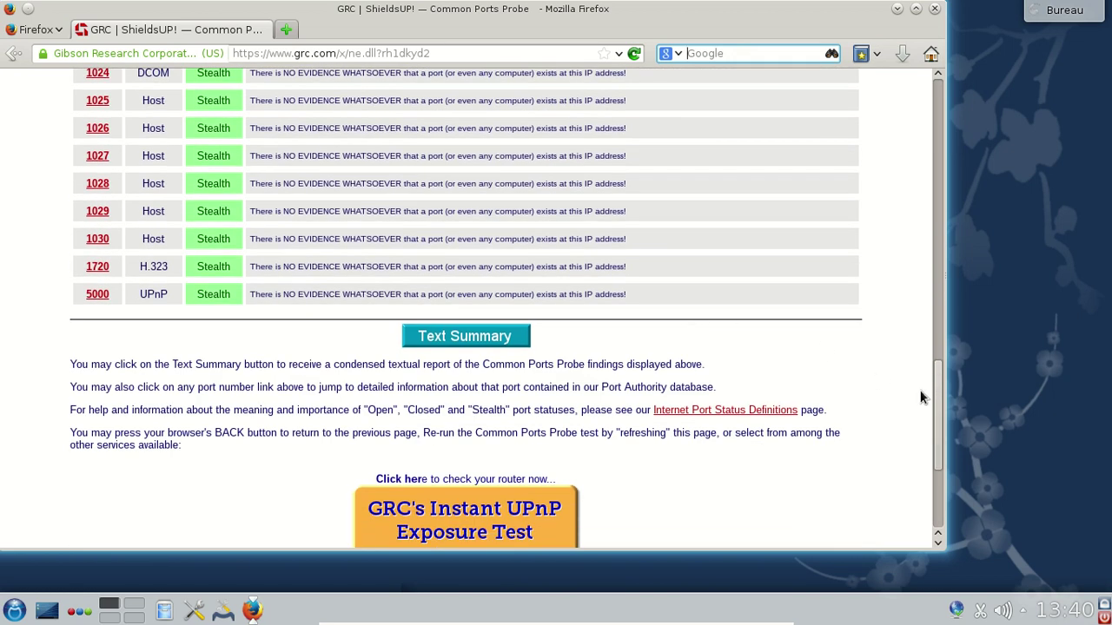
drag(936, 381, 936, 136)
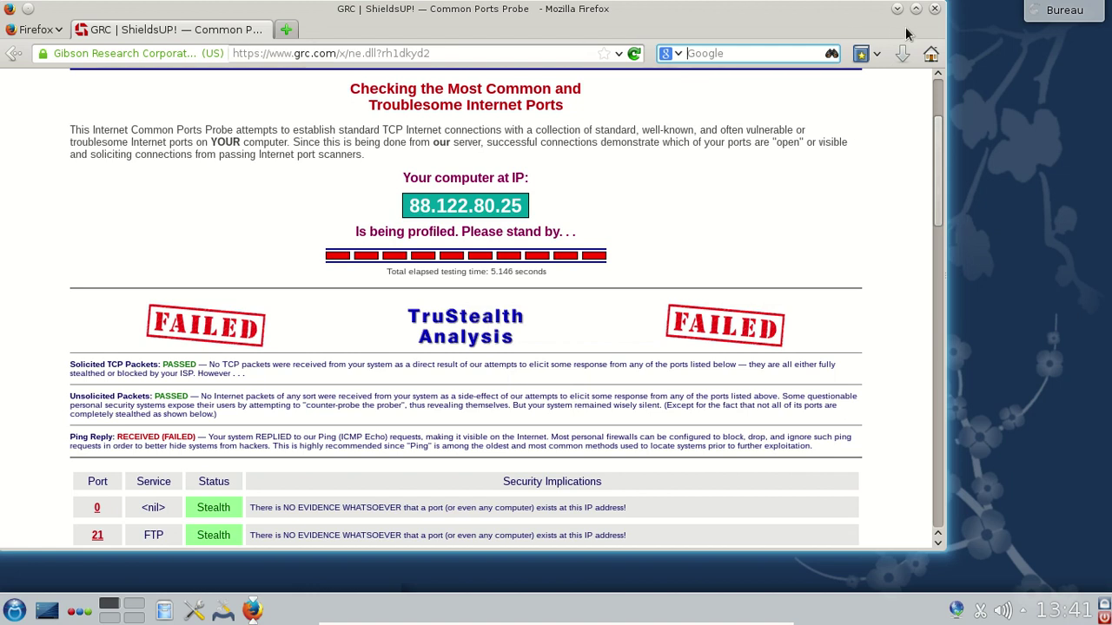
scroll(747, 243, down, 4)
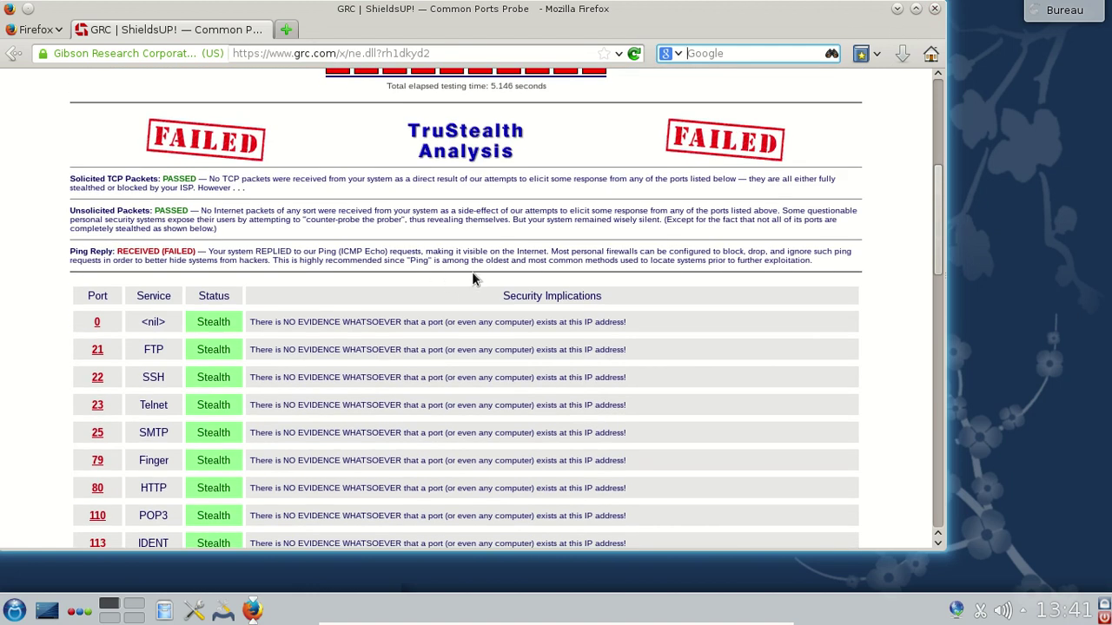
Enlarge the page to read the TruStealth Analysis details, restore its size and close Firefox
key(ctrl+plus)
key(ctrl+plus)
key(ctrl+plus)
key(ctrl+plus)
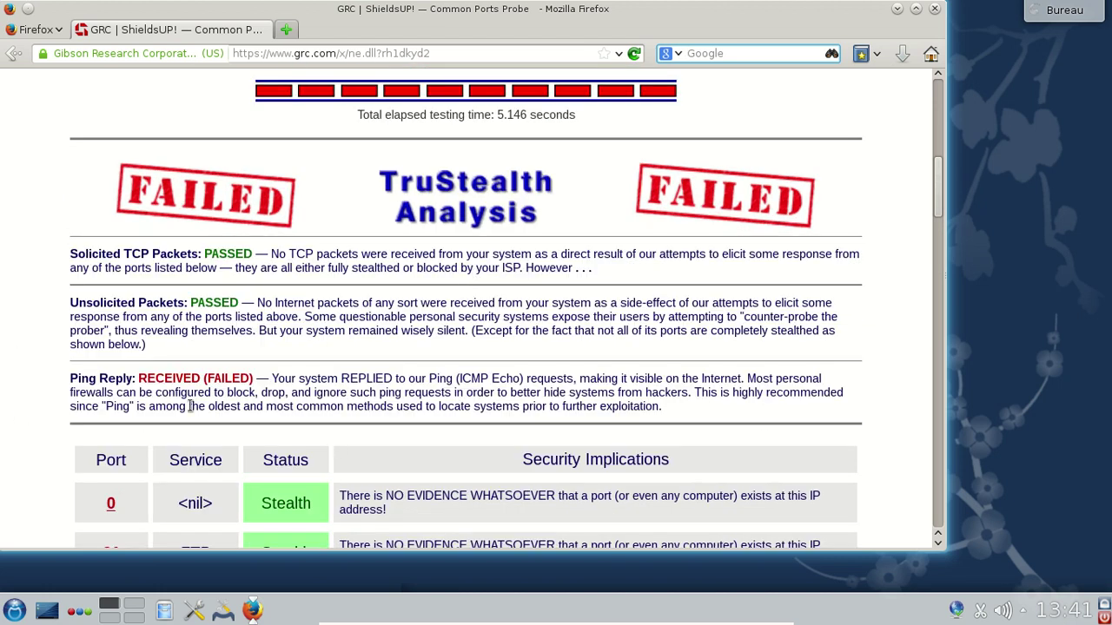
key(ctrl+minus)
key(ctrl+minus)
key(ctrl+minus)
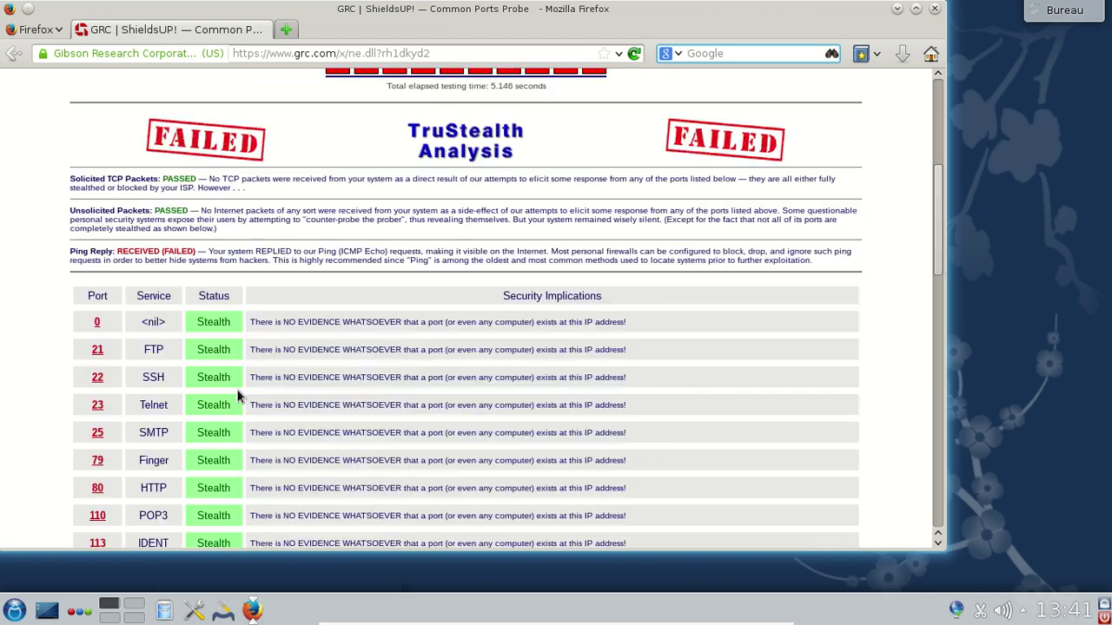
click(934, 10)
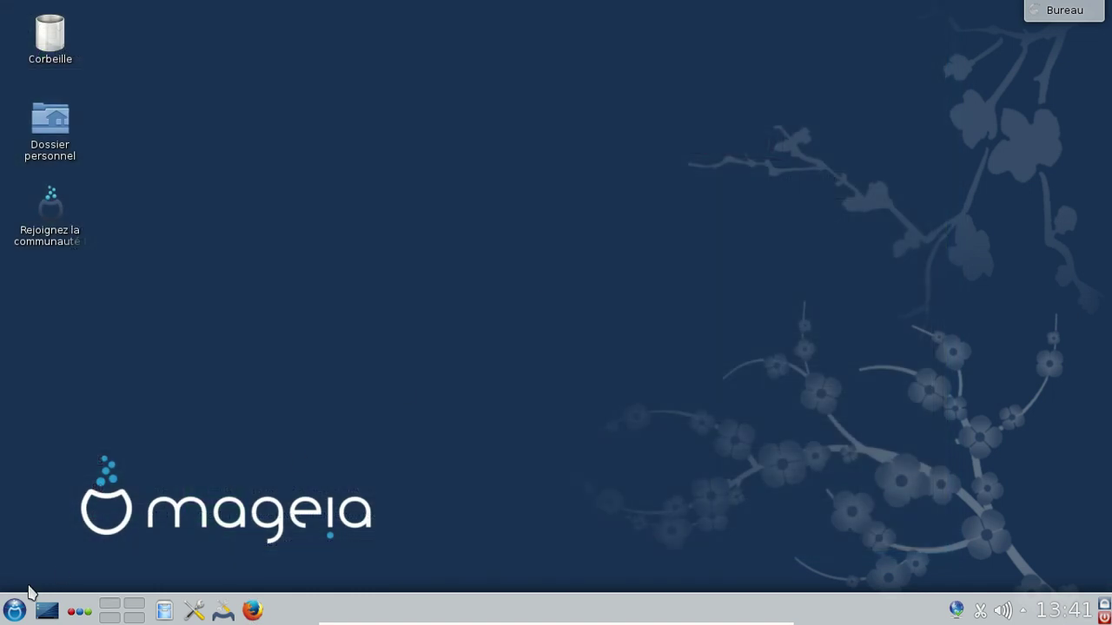
Launch the Traitement de texte application from the Bureautique category and look at the other office applications while it loads
click(21, 608)
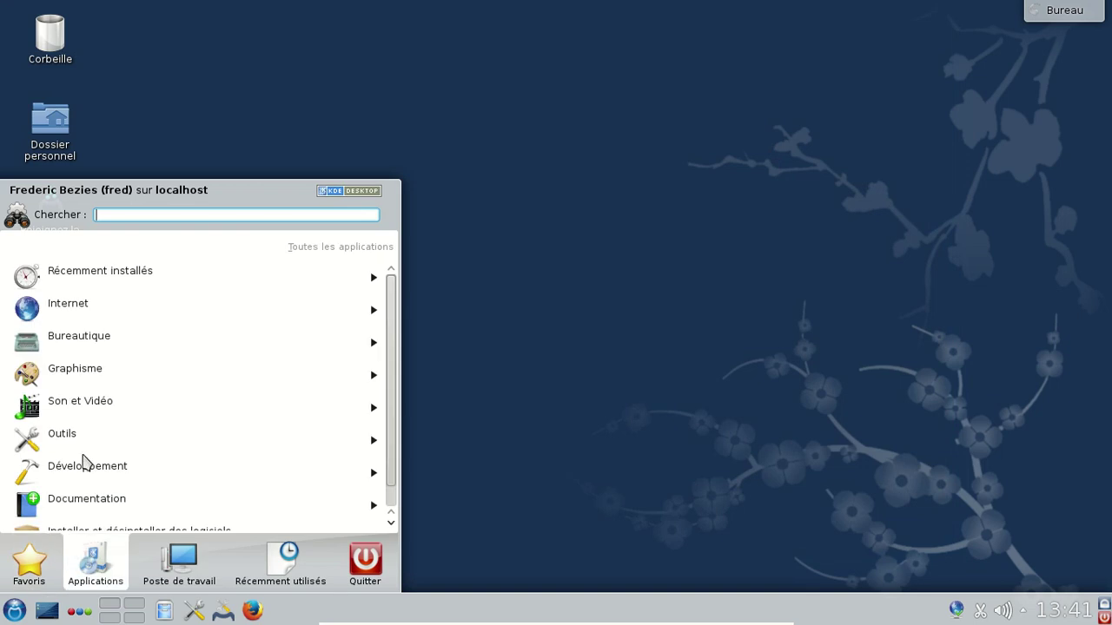
mouse_move(98, 585)
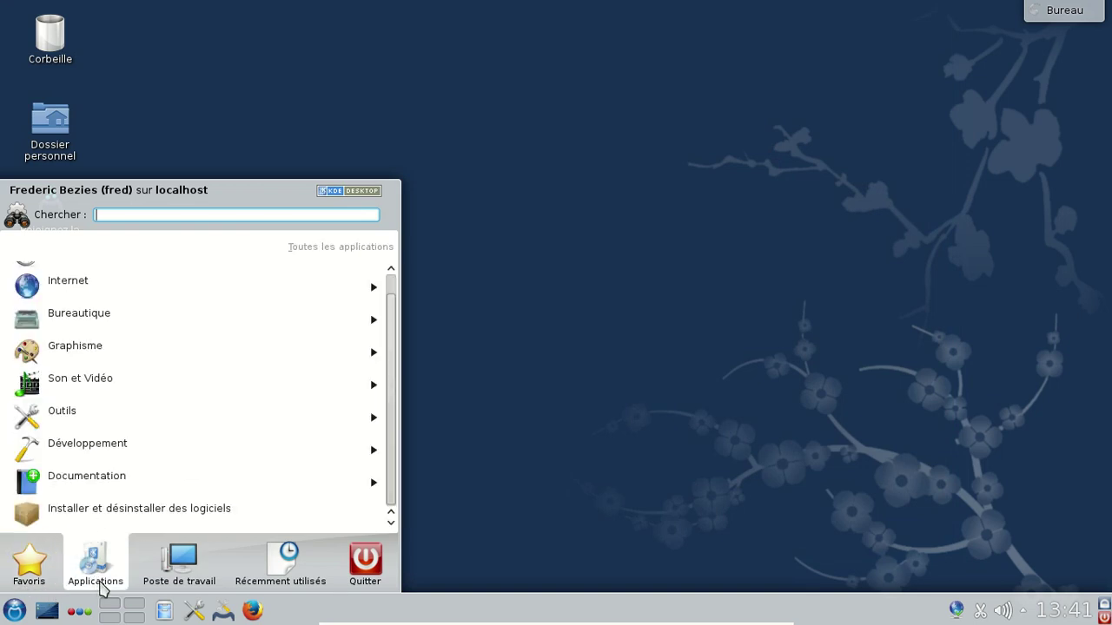
click(119, 318)
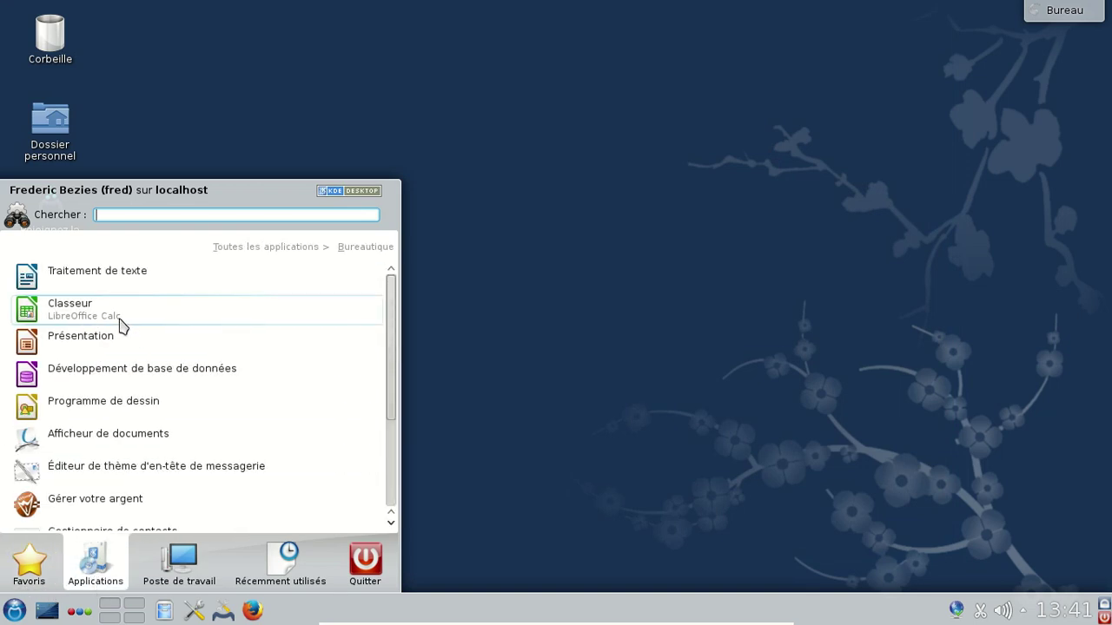
click(96, 281)
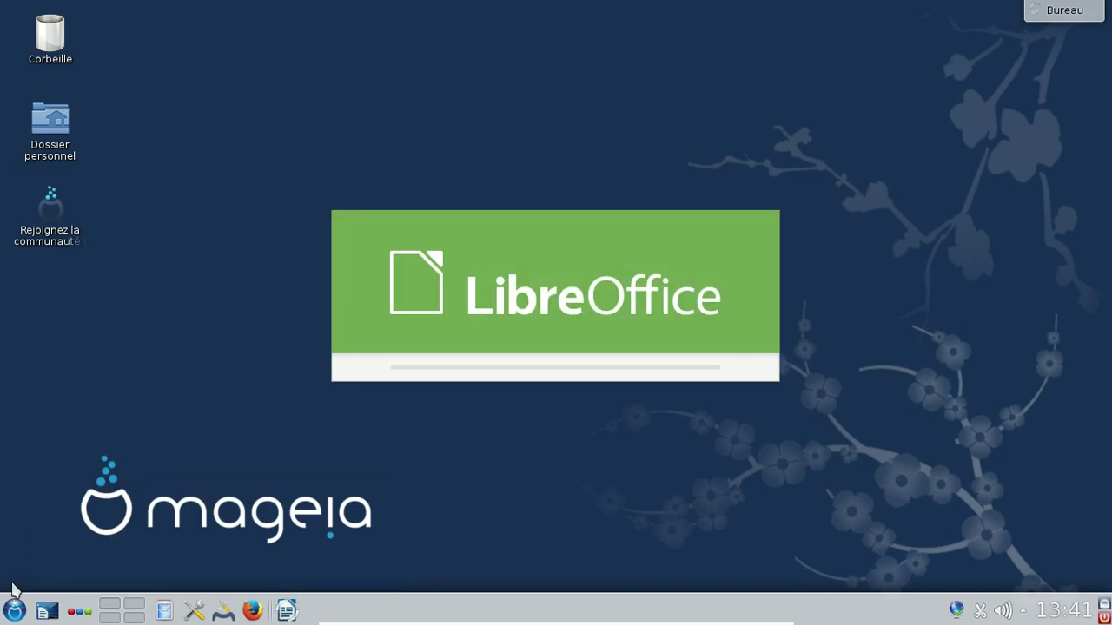
click(14, 611)
mouse_move(103, 567)
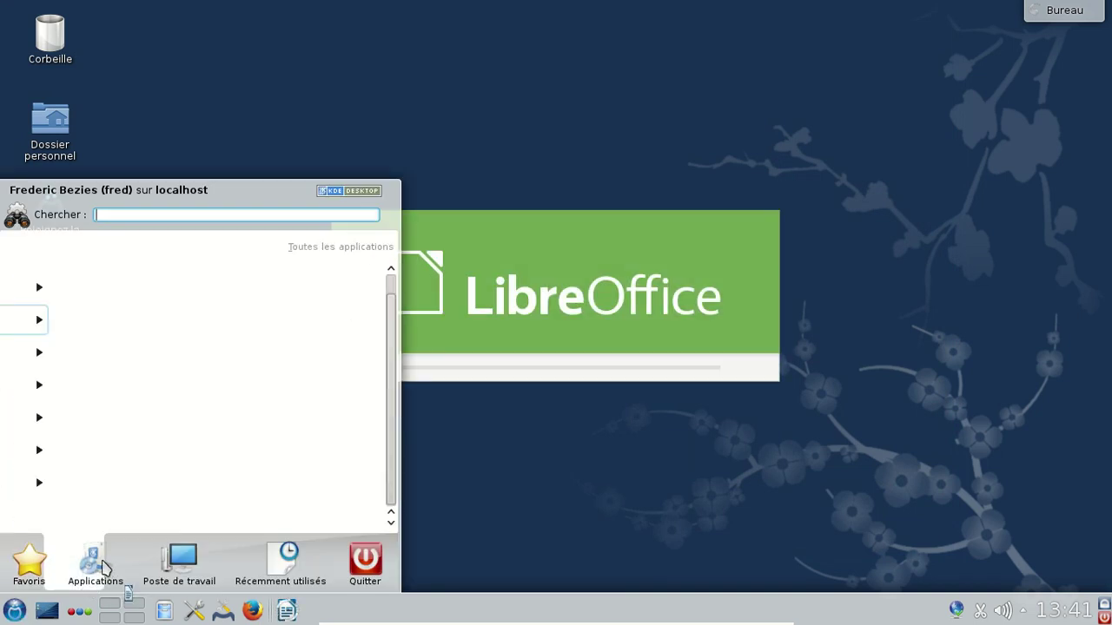
click(106, 321)
scroll(113, 333, down, 5)
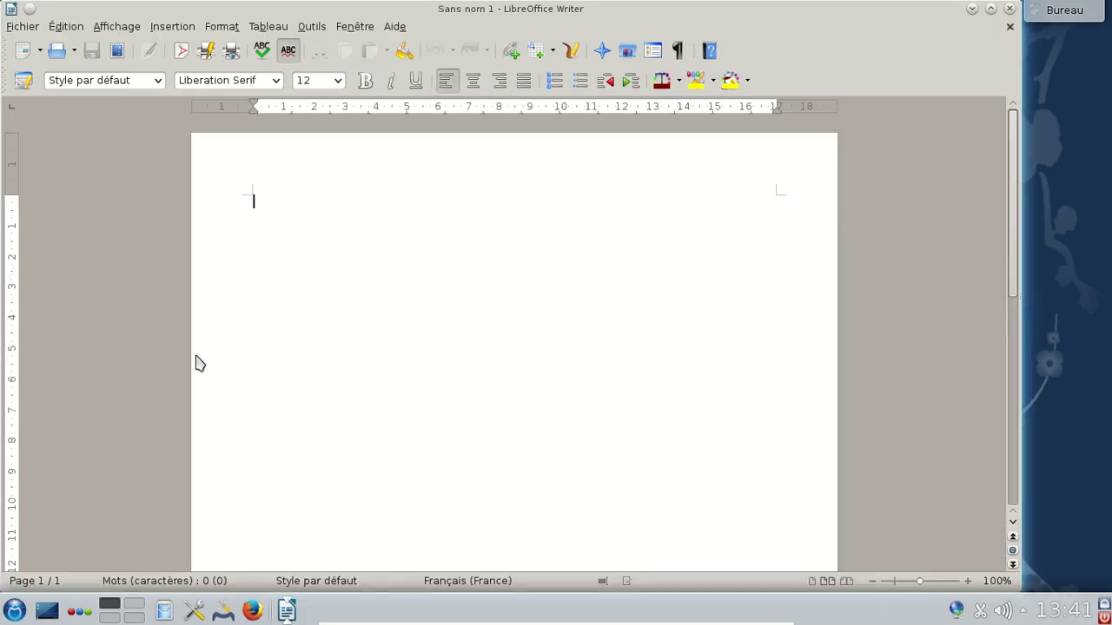
Check the version information in À propos de LibreOffice and close Writer
click(393, 27)
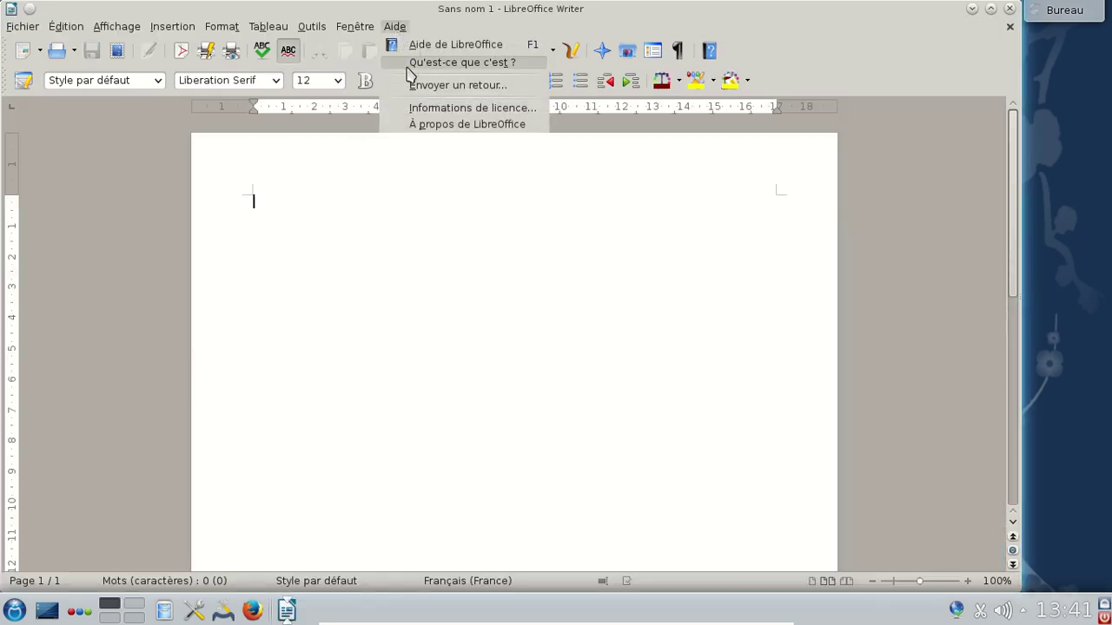
click(432, 126)
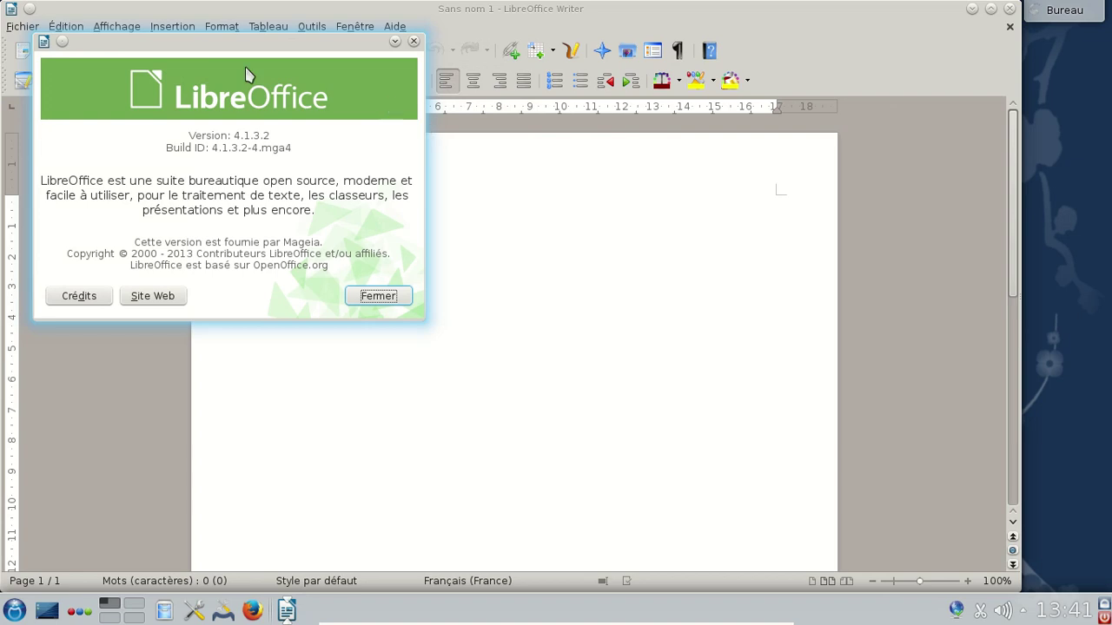
click(414, 41)
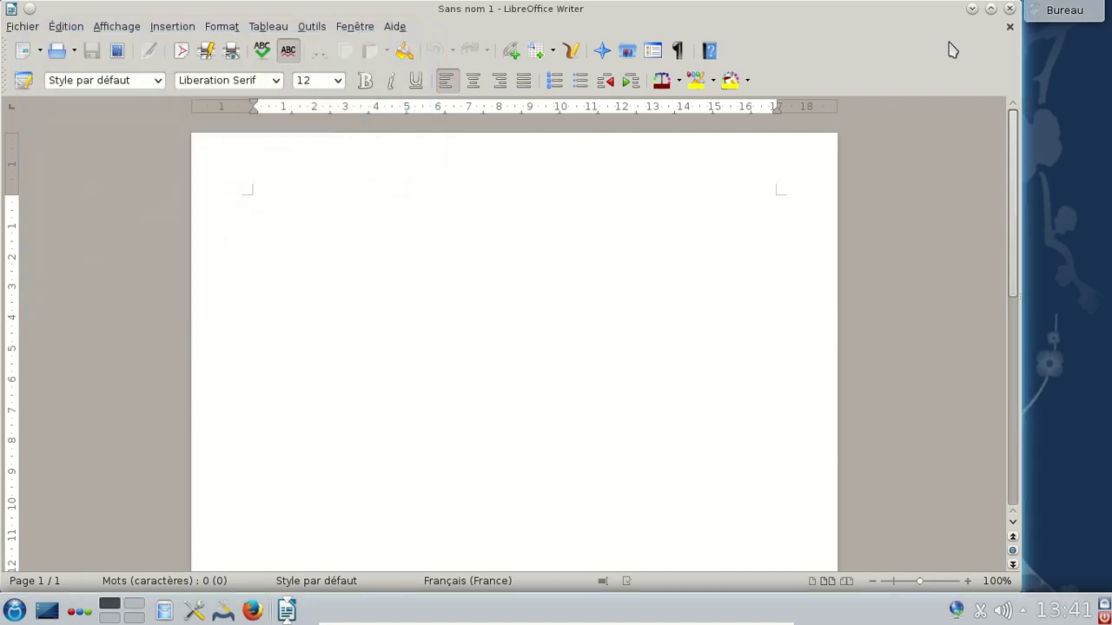
click(1008, 12)
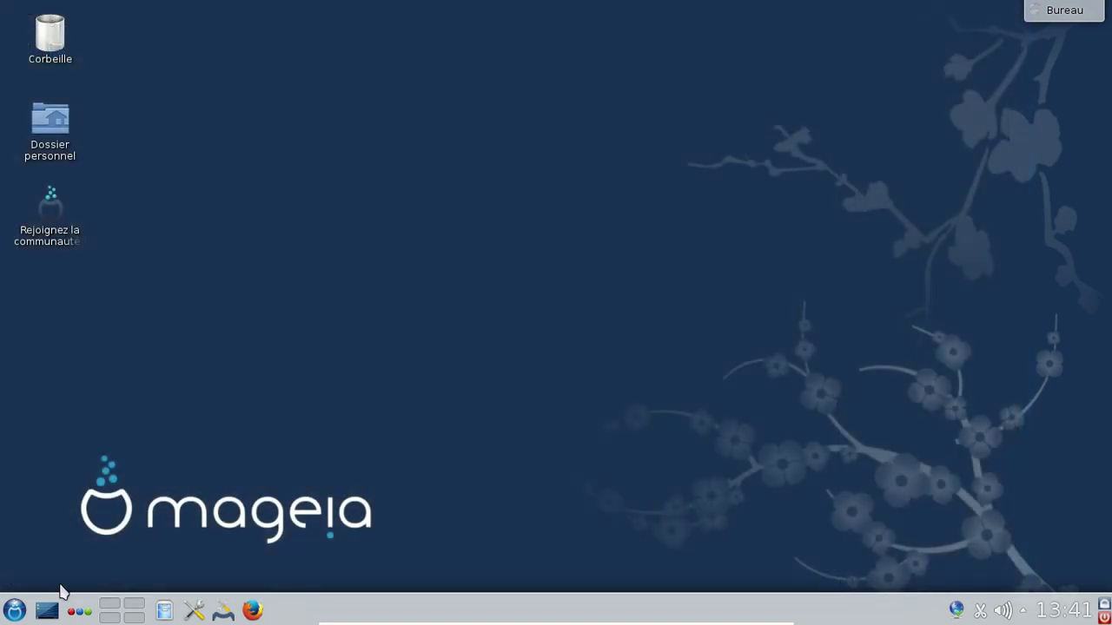
Look through the Bureautique applications, launch Gérer votre argent and dismiss Skrooge's tip of the day
click(15, 613)
click(90, 560)
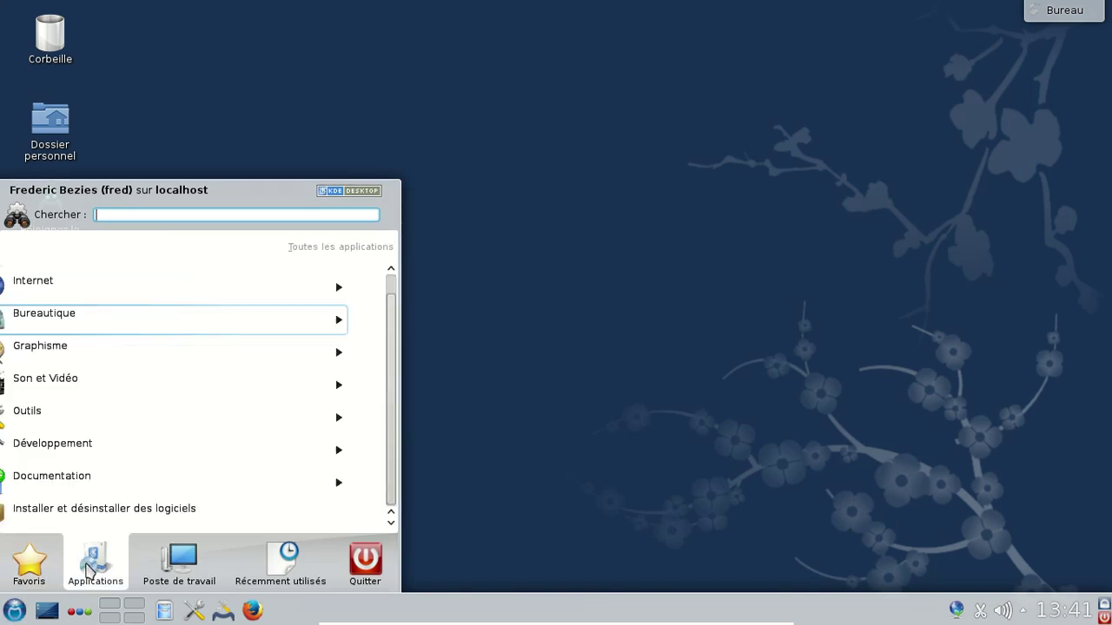
click(85, 320)
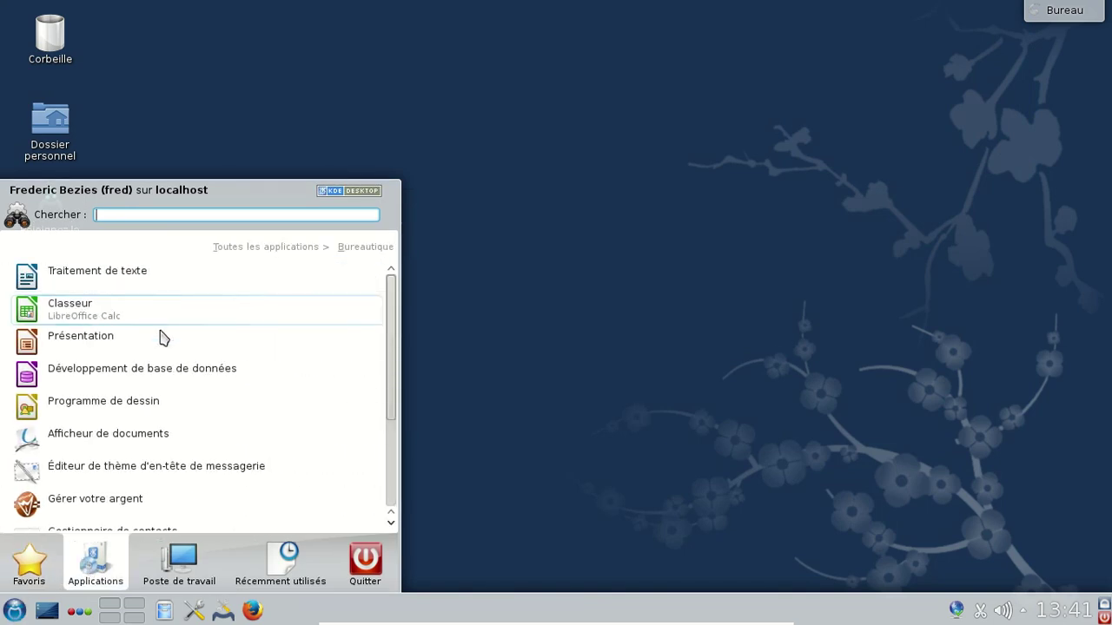
scroll(182, 398, down, 3)
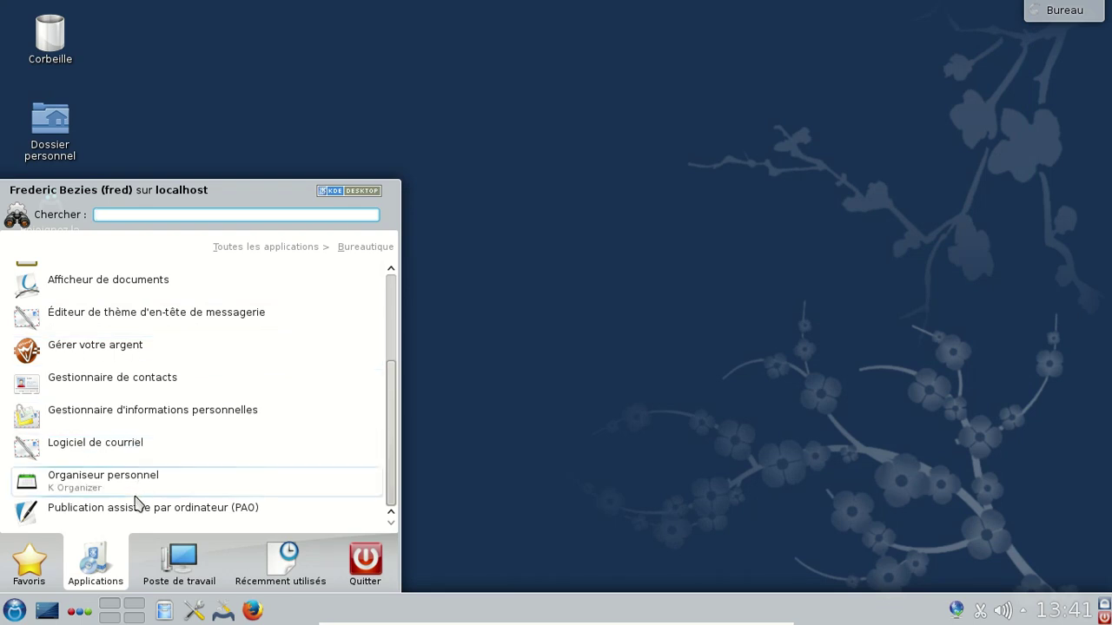
click(135, 359)
click(15, 610)
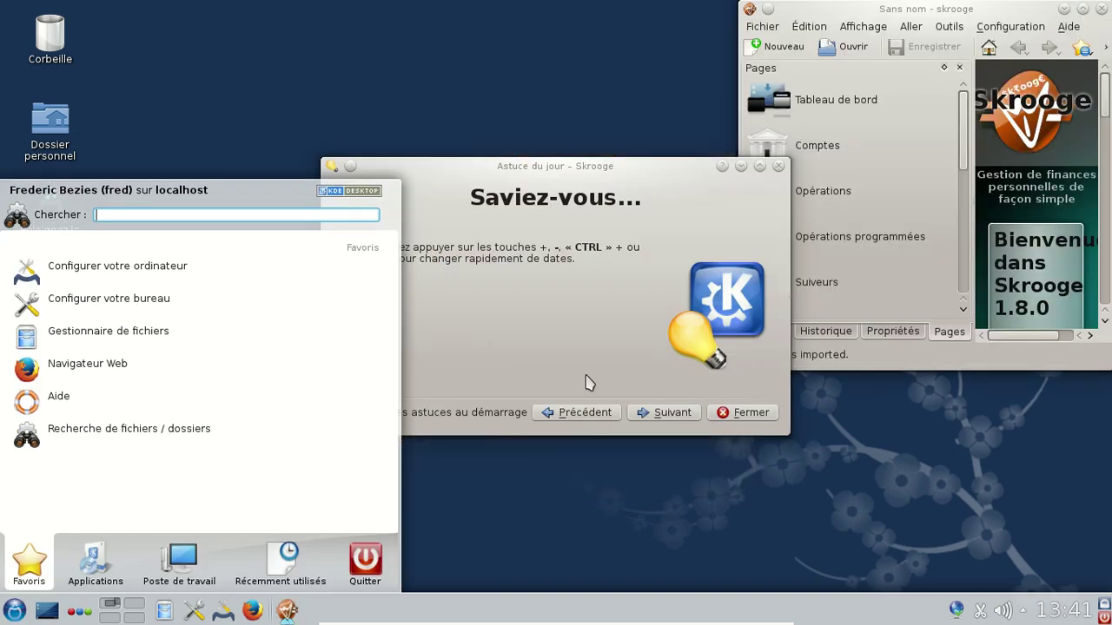
click(720, 415)
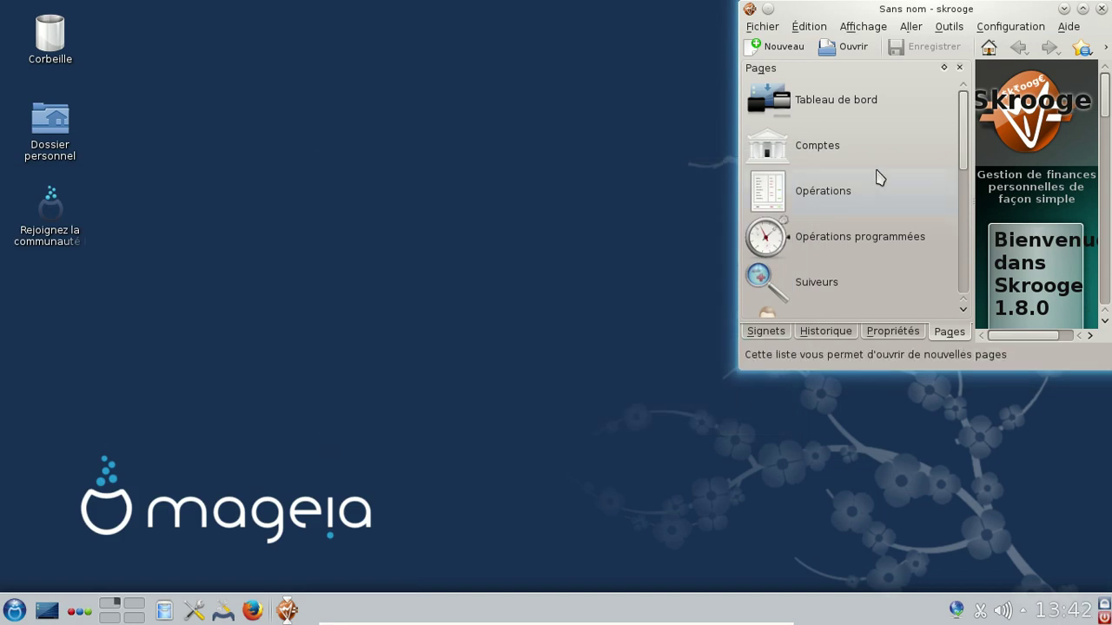
Open Skrooge's Tableau de bord page, move and enlarge its window in the middle of the desktop, and open the Comptes page
click(841, 101)
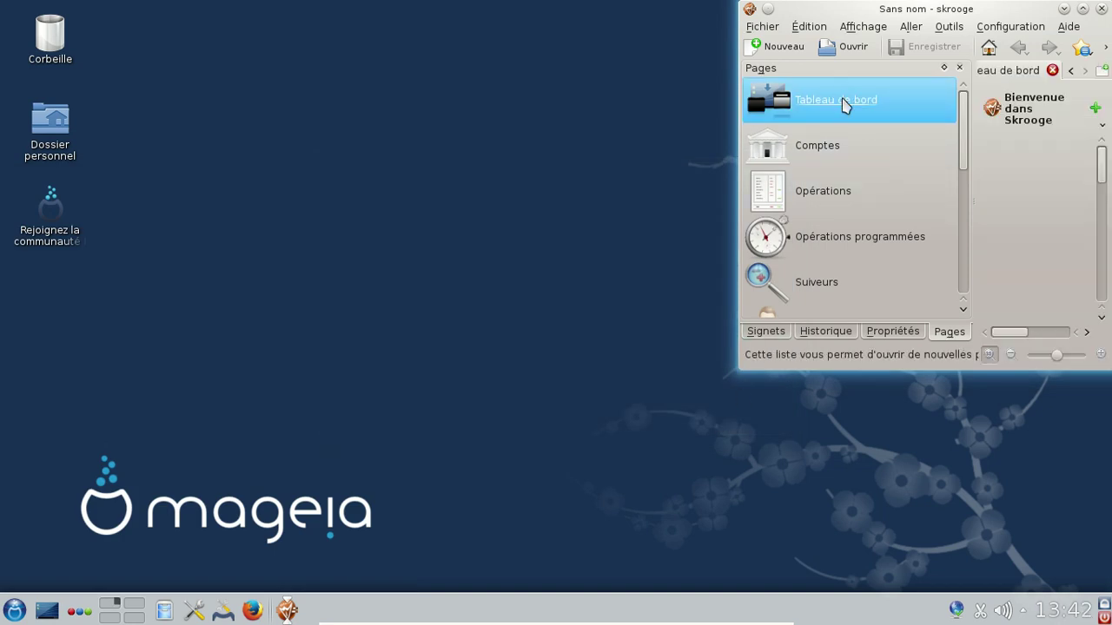
drag(913, 11, 439, 41)
drag(662, 408, 1007, 526)
click(366, 186)
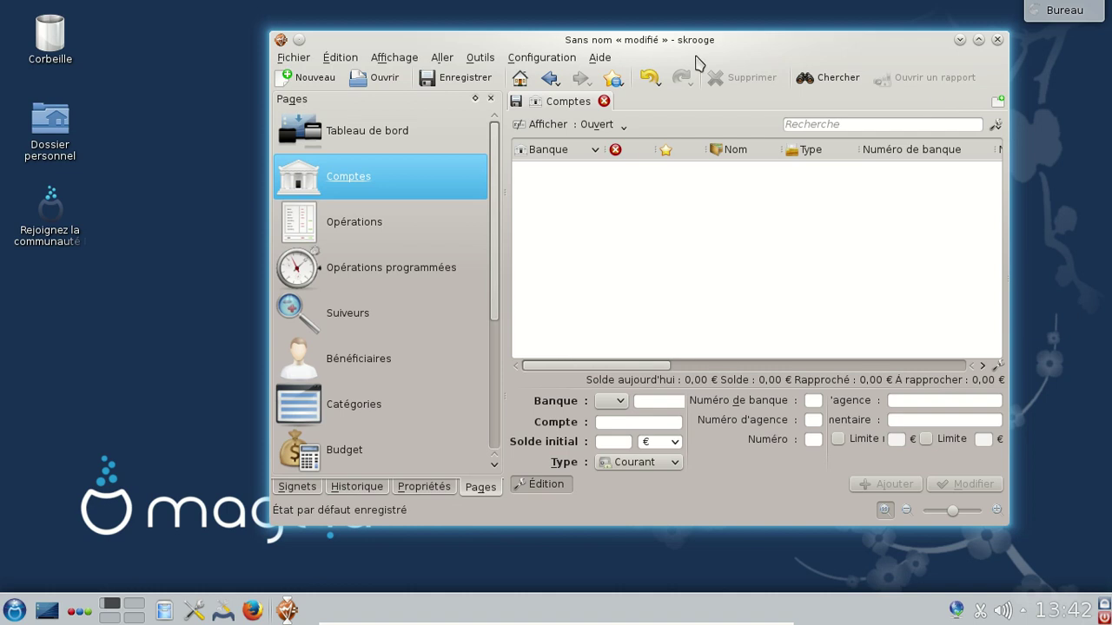
Consult Skrooge's help information and close the application without saving the document
click(599, 57)
click(632, 191)
click(798, 462)
click(998, 41)
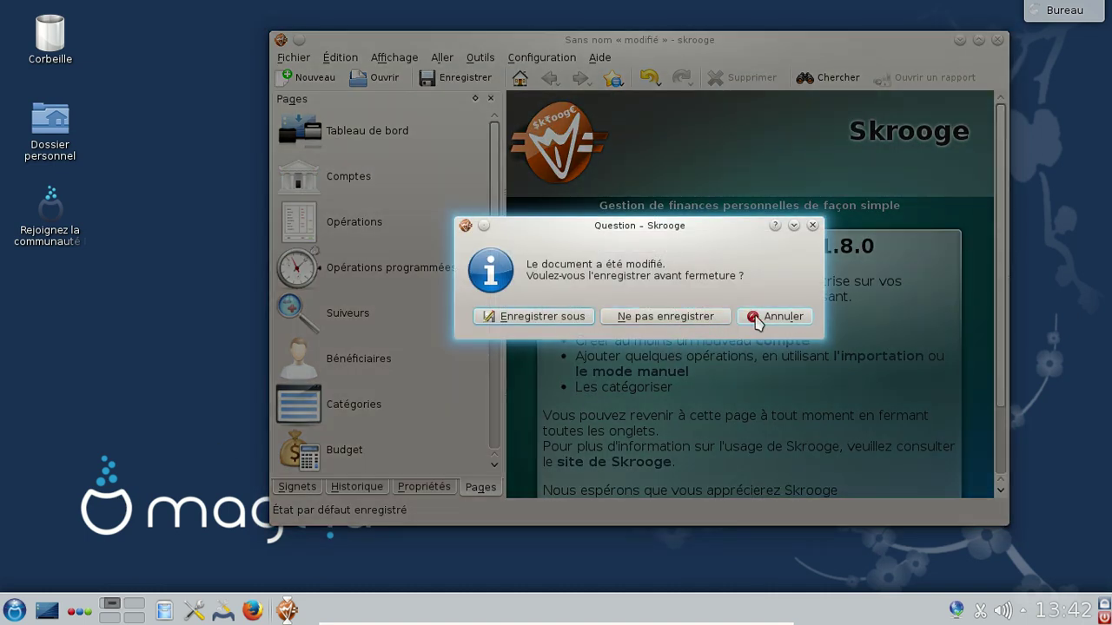
click(677, 316)
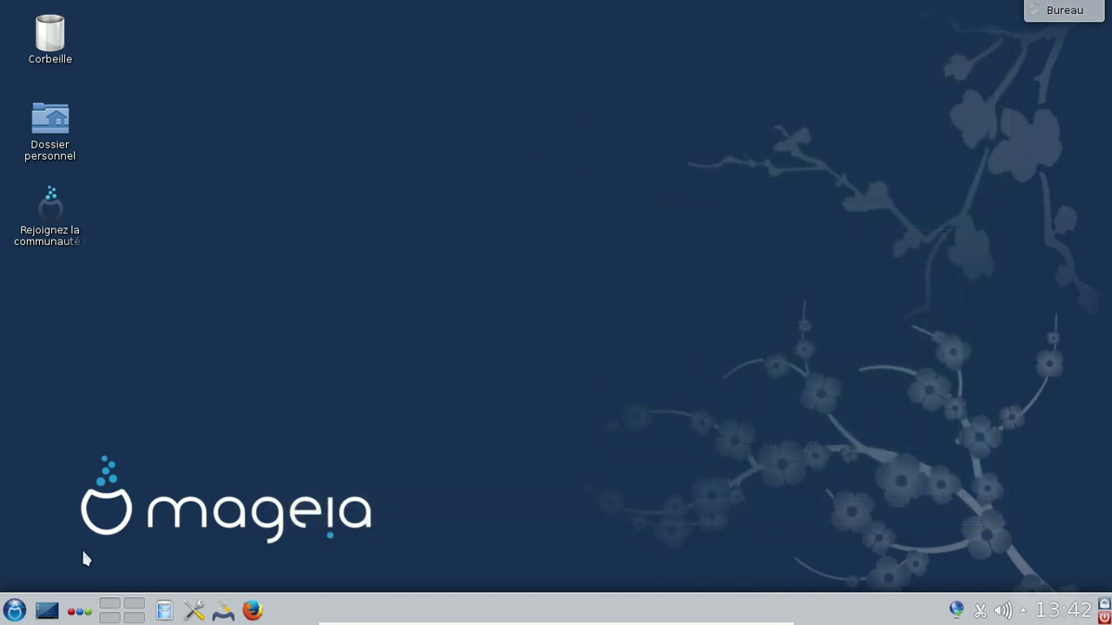
Launch the Lecteur audio application from the Son et Vidéo category
click(14, 611)
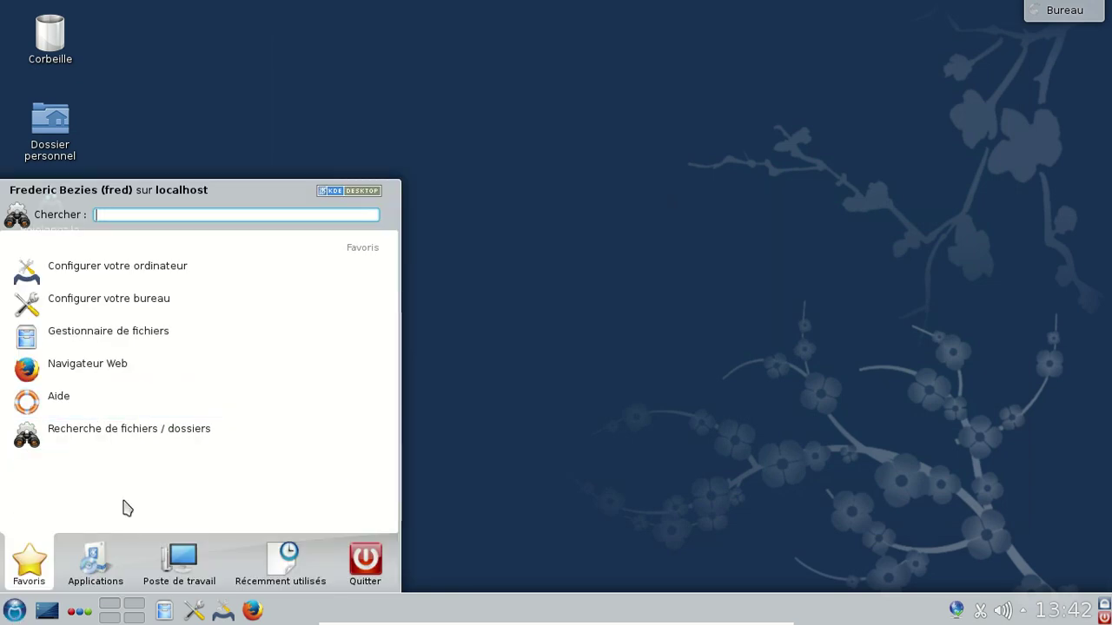
click(96, 560)
click(70, 397)
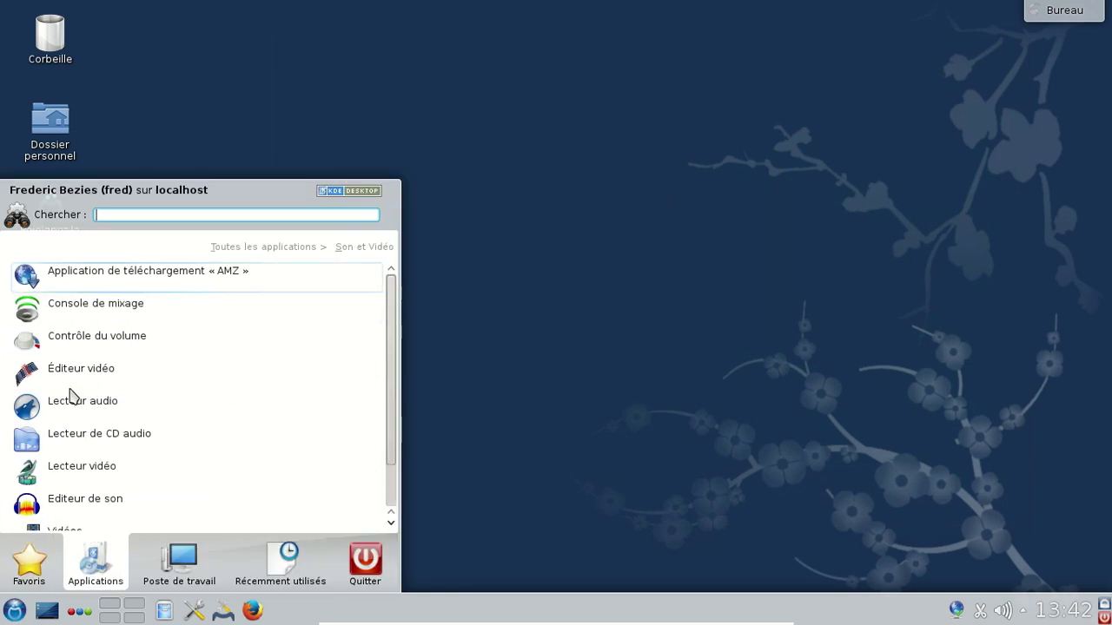
click(201, 406)
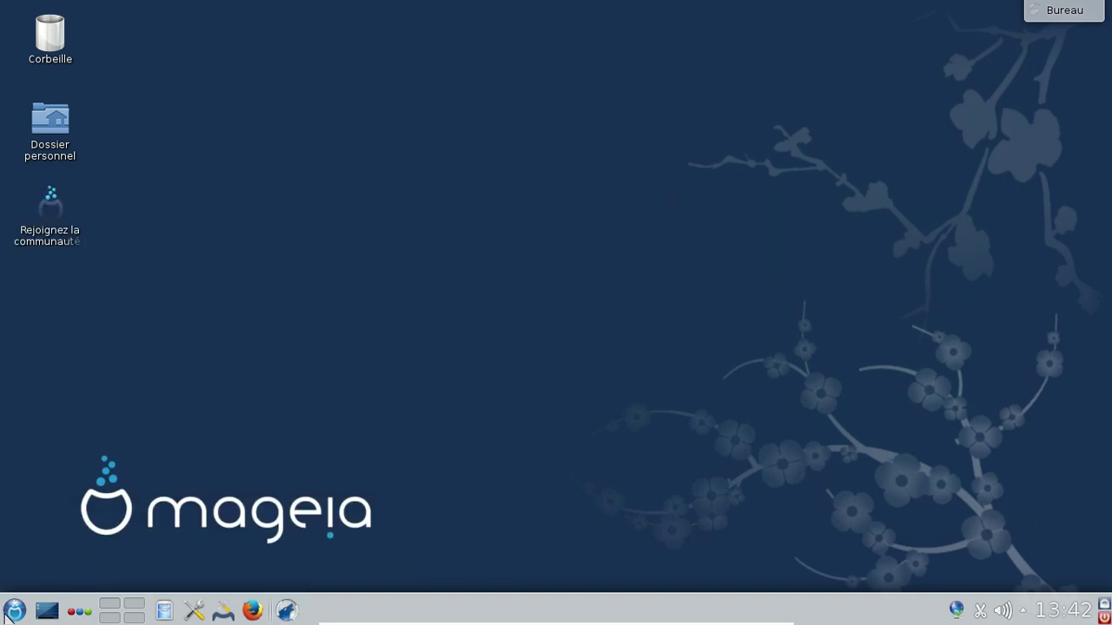
Look through the applications in the Son et Vidéo category while Amarok starts
click(13, 614)
click(96, 560)
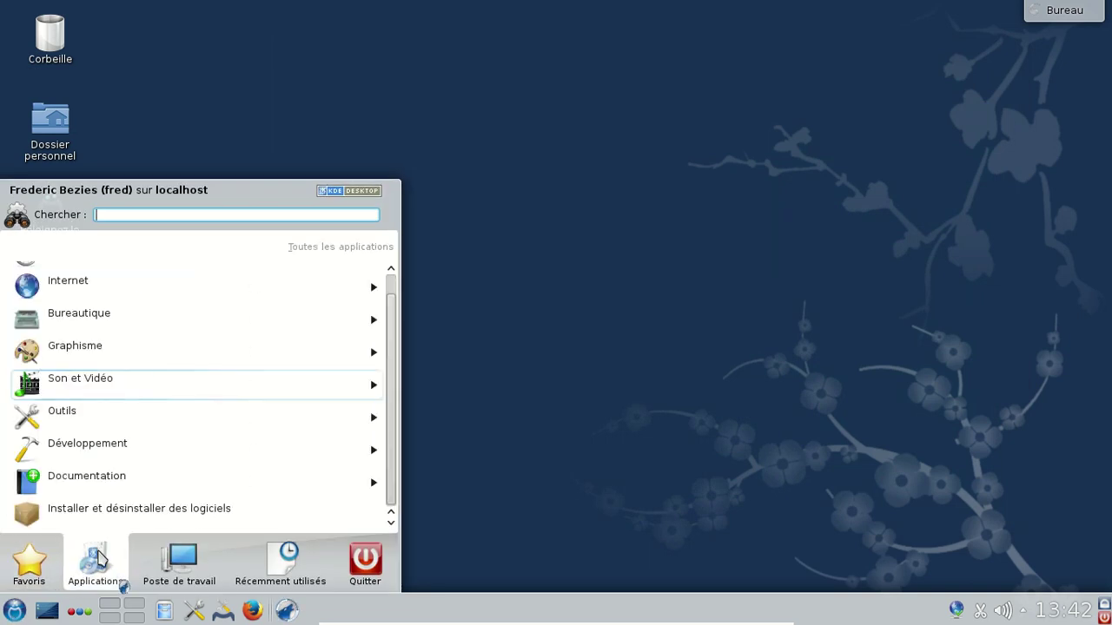
click(99, 384)
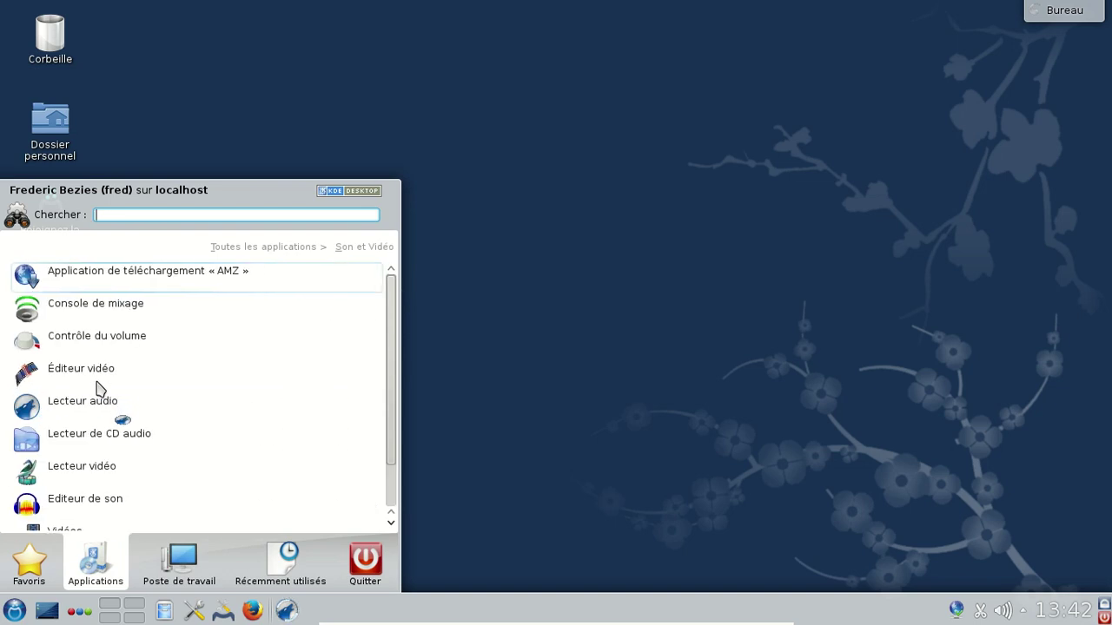
scroll(98, 391, down, 1)
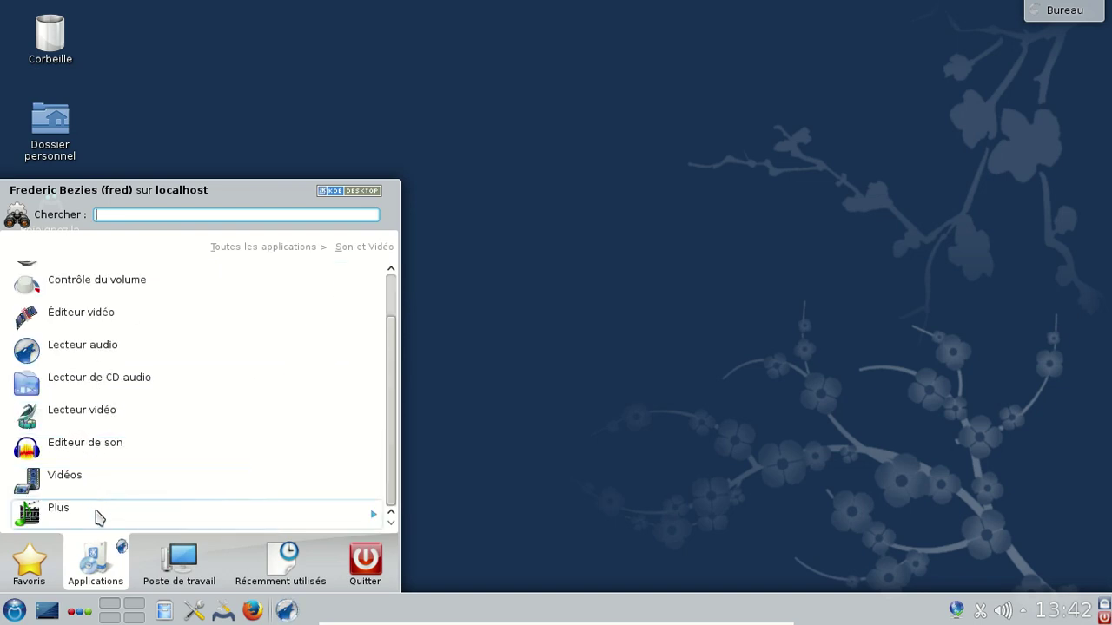
scroll(100, 274, up, 1)
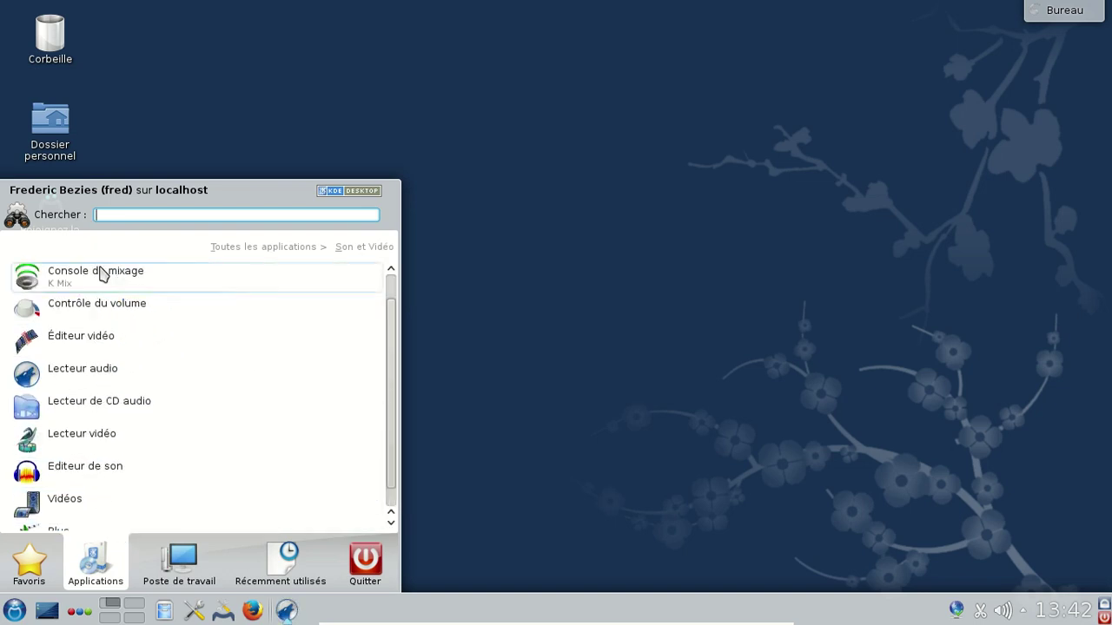
scroll(99, 273, down, 1)
mouse_move(50, 565)
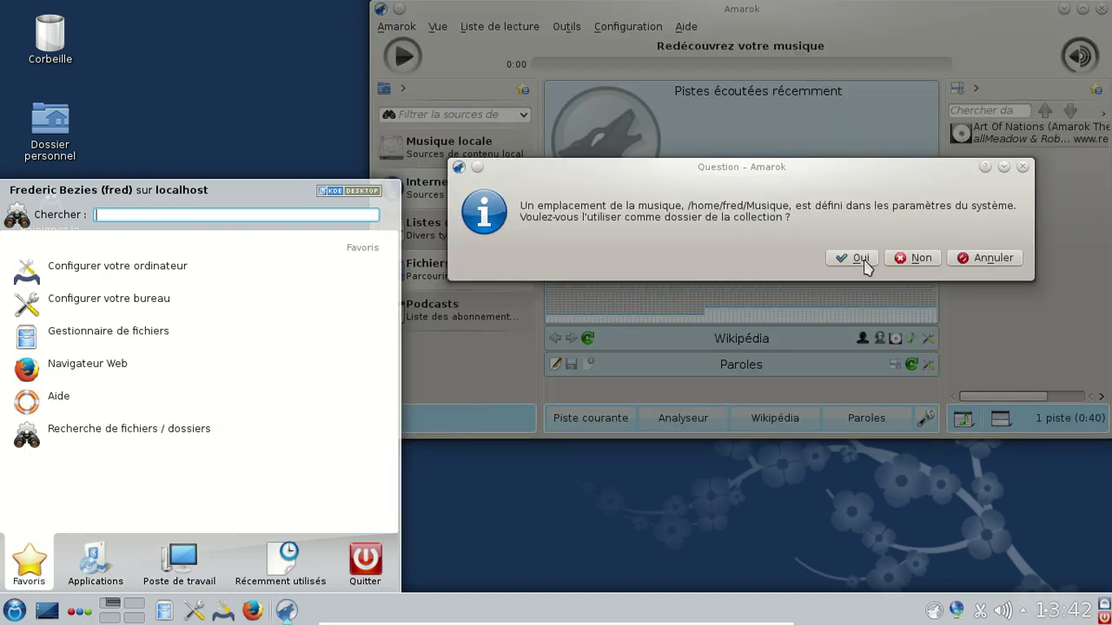
Accept the system's Musique folder as Amarok's collection folder and consult the application's version information
click(859, 262)
click(859, 262)
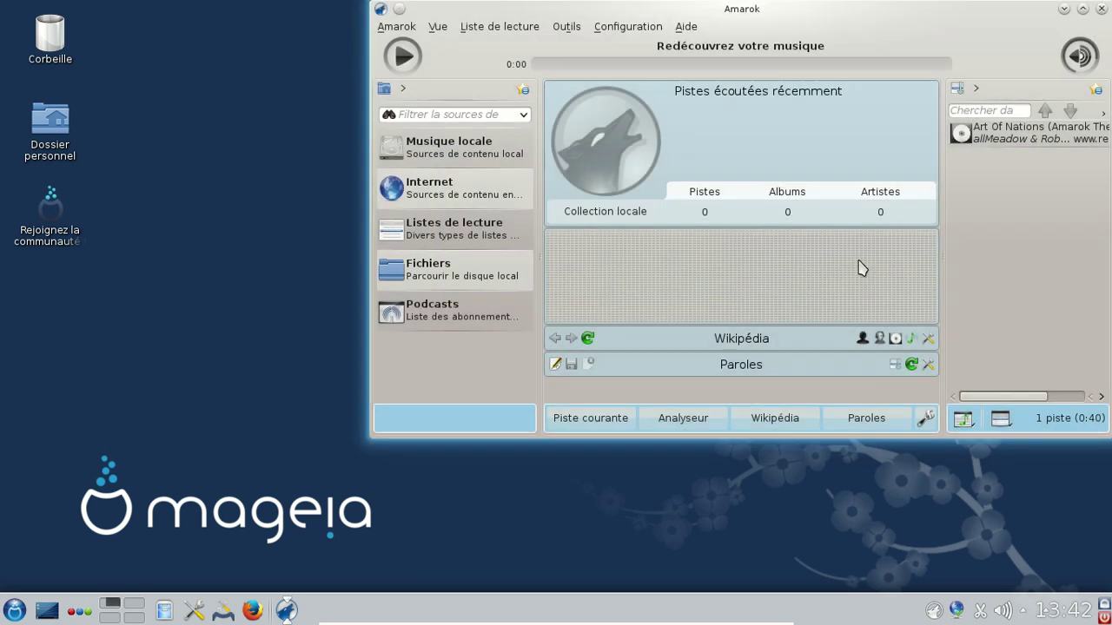
click(685, 27)
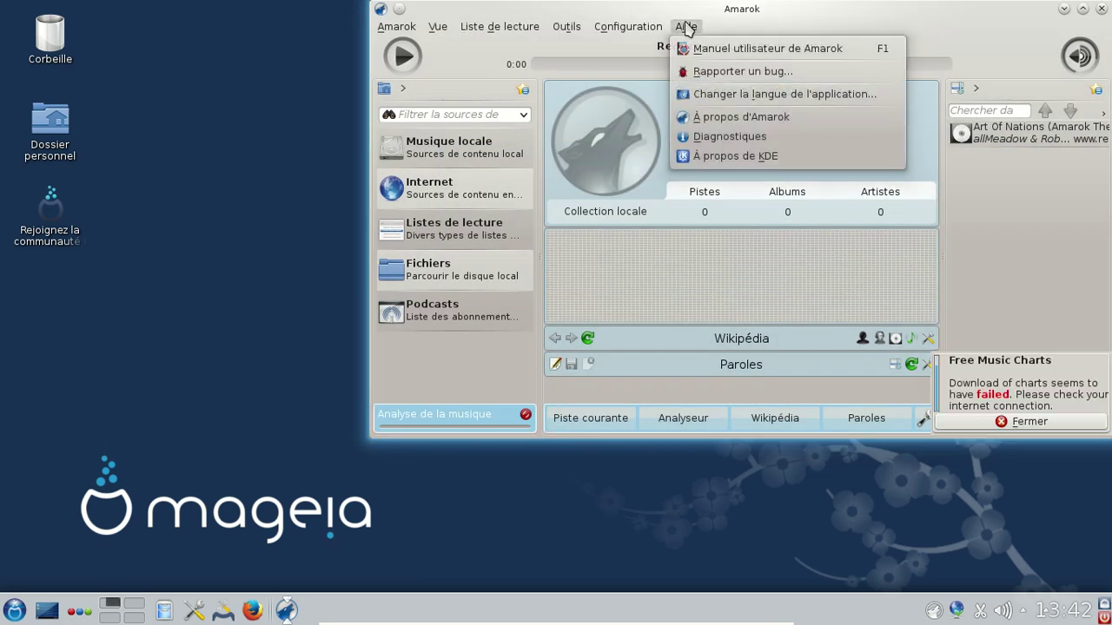
click(739, 122)
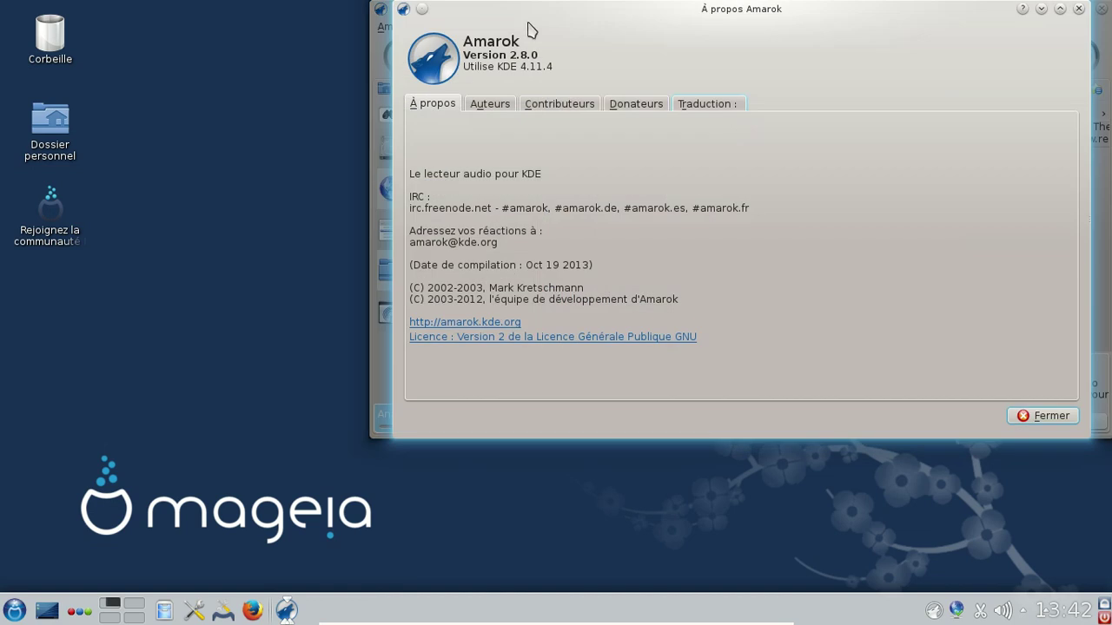
click(1036, 416)
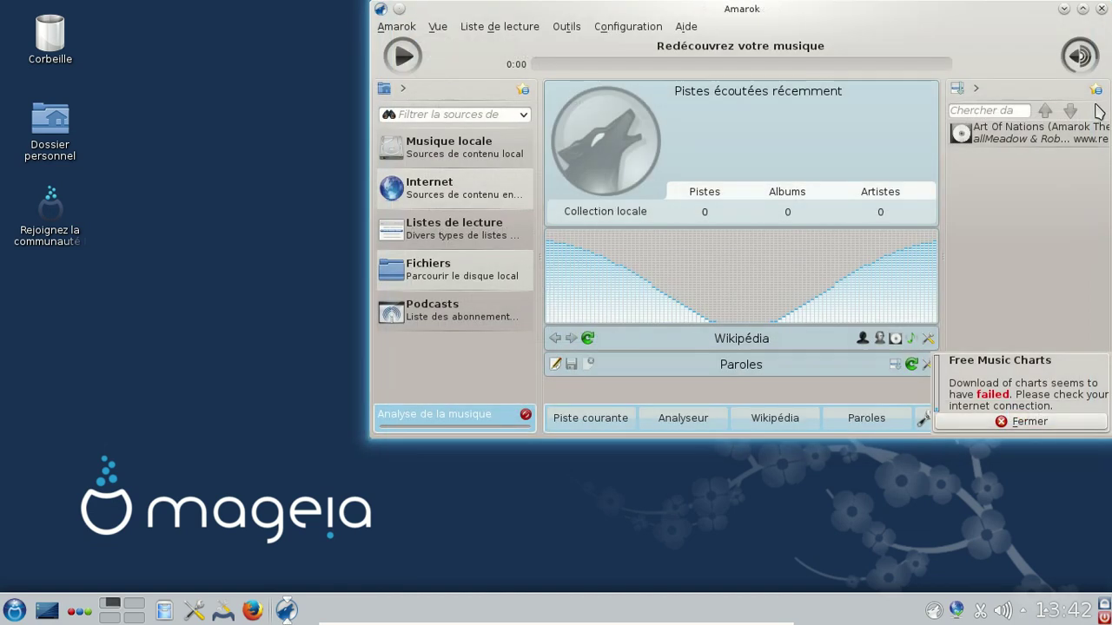
Close Amarok's main window and quit the application completely, including its background instance in the system tray
click(1101, 10)
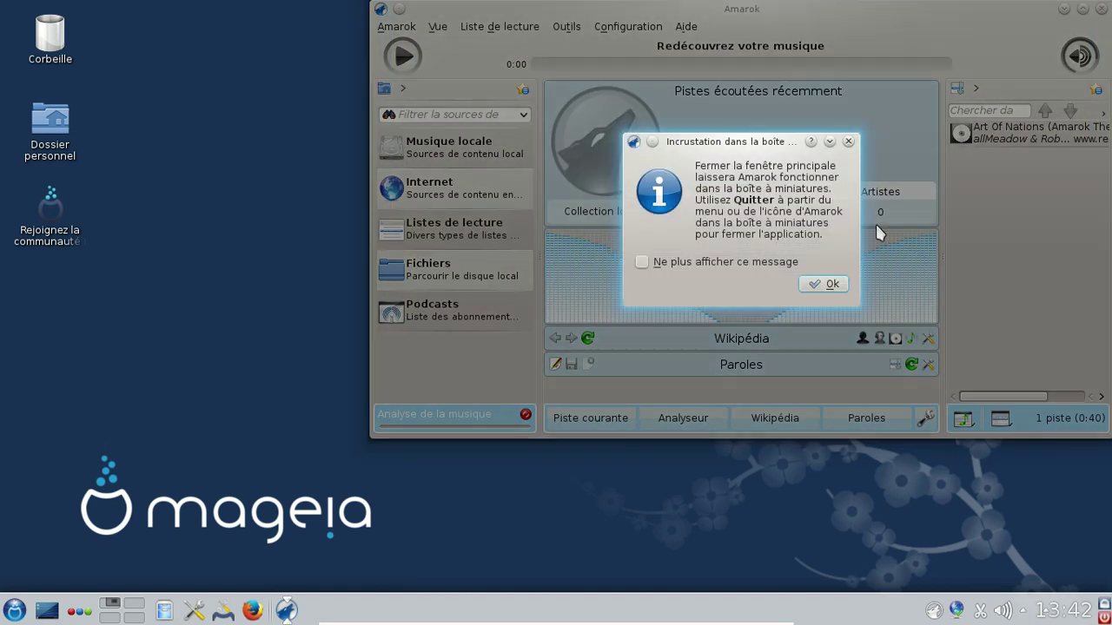
click(823, 286)
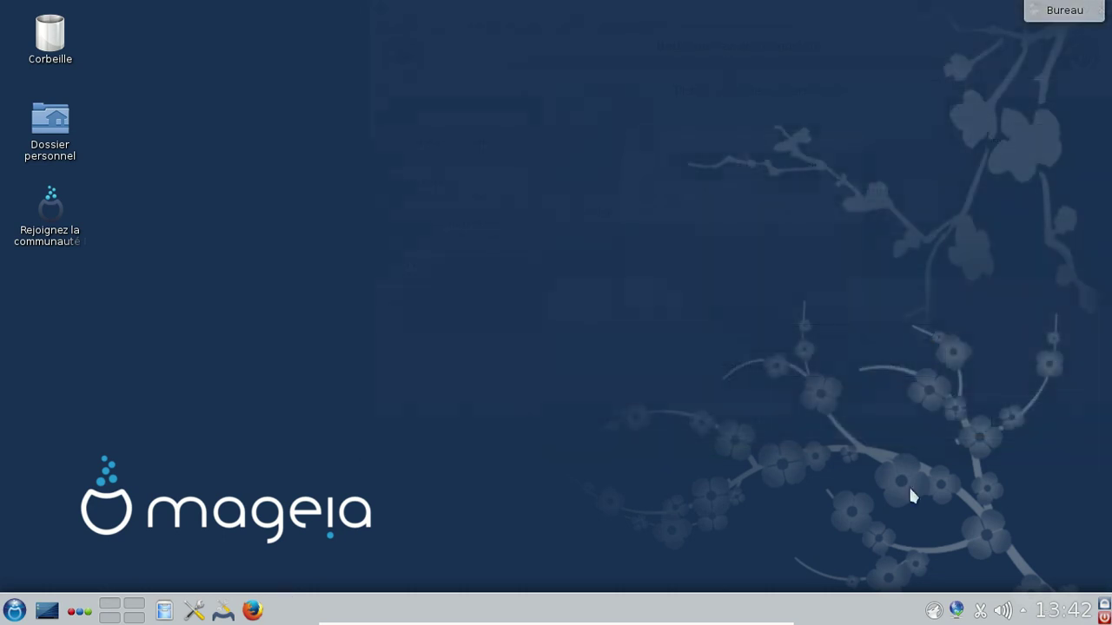
right_click(934, 615)
click(958, 507)
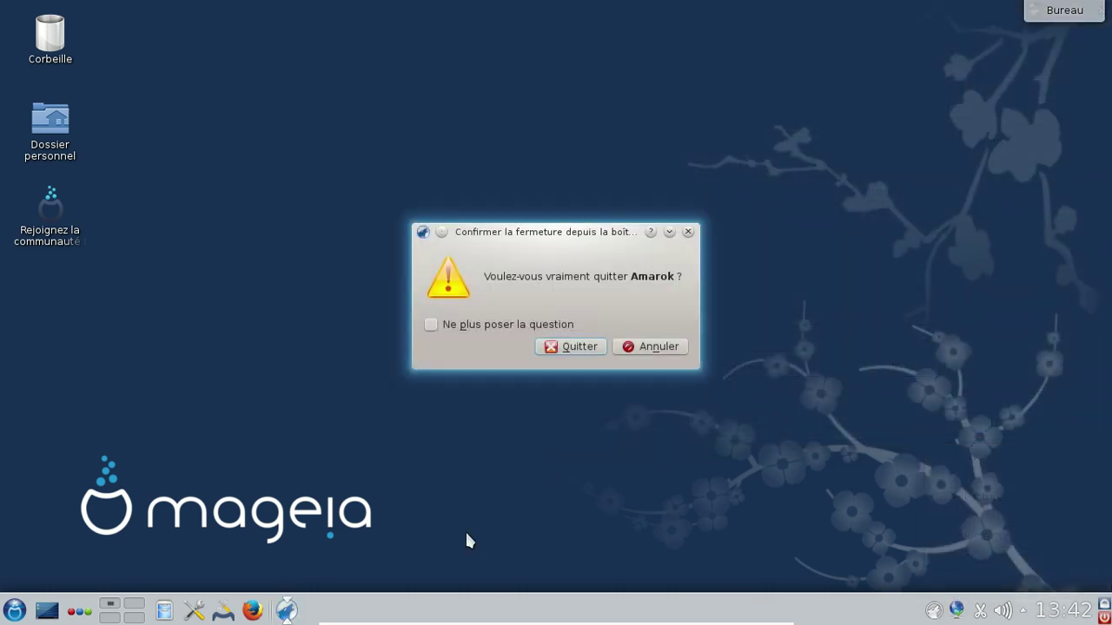
click(579, 347)
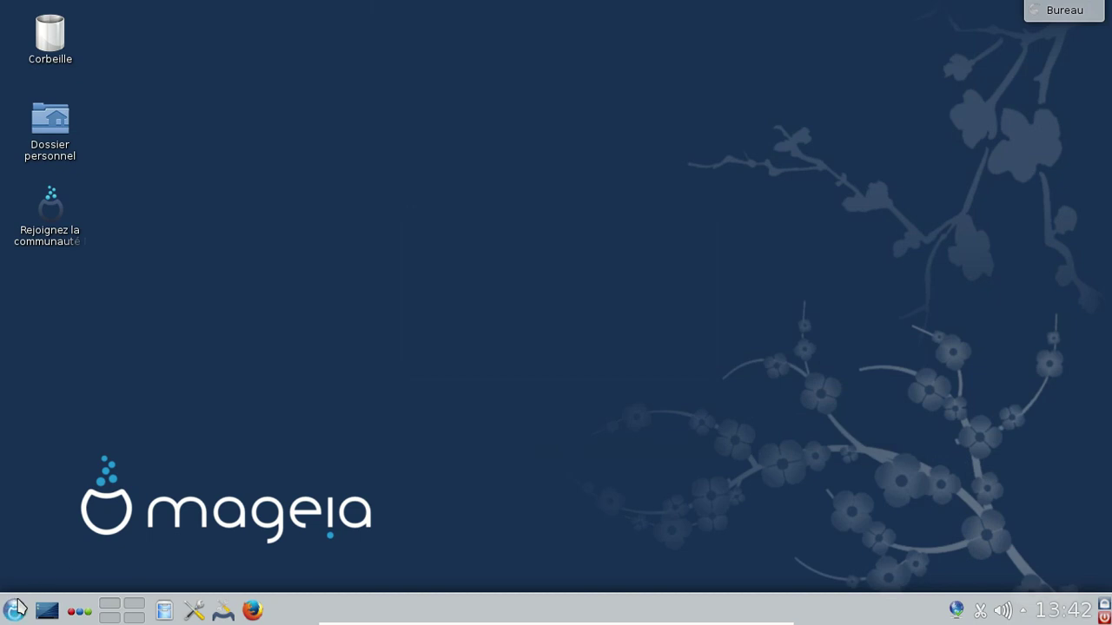
Look through the applications listed in the Outils category
click(16, 609)
click(113, 557)
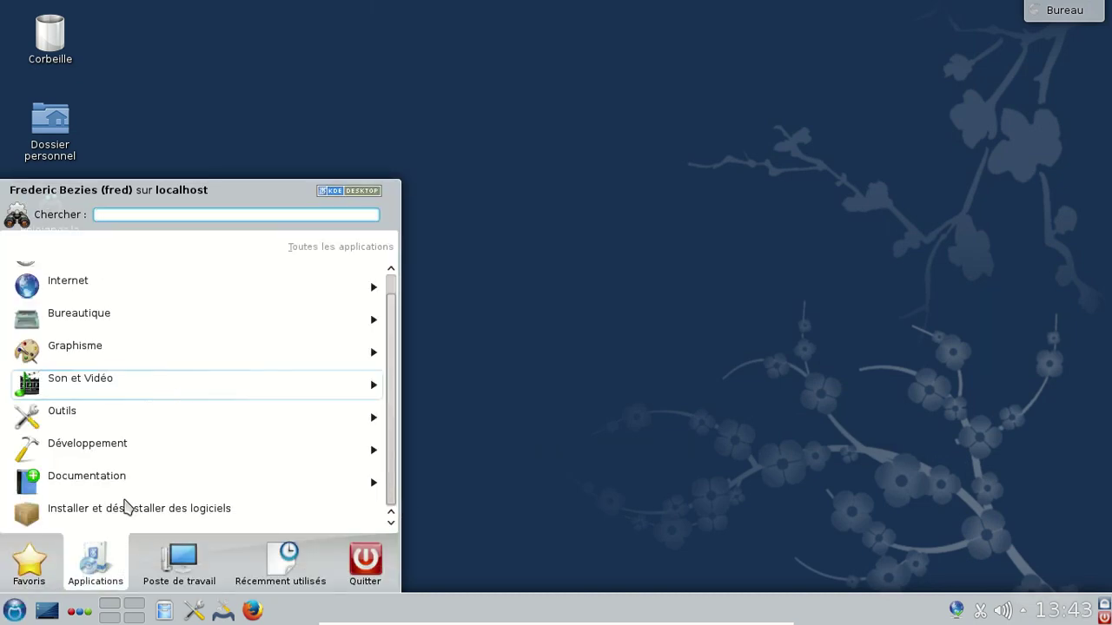
click(116, 408)
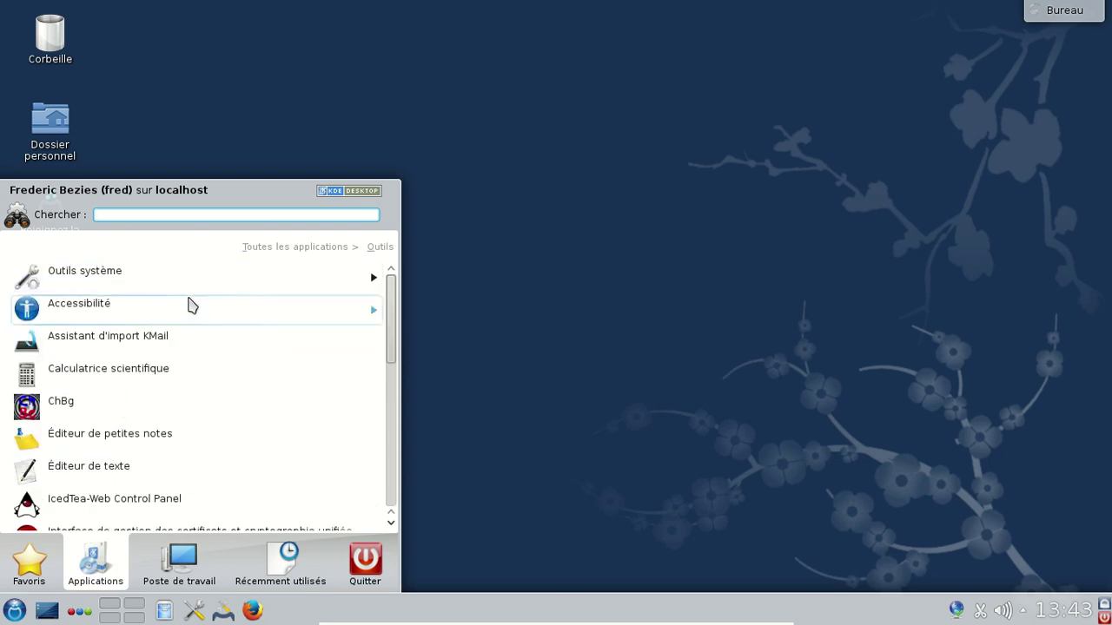
scroll(191, 303, down, 2)
scroll(198, 392, down, 2)
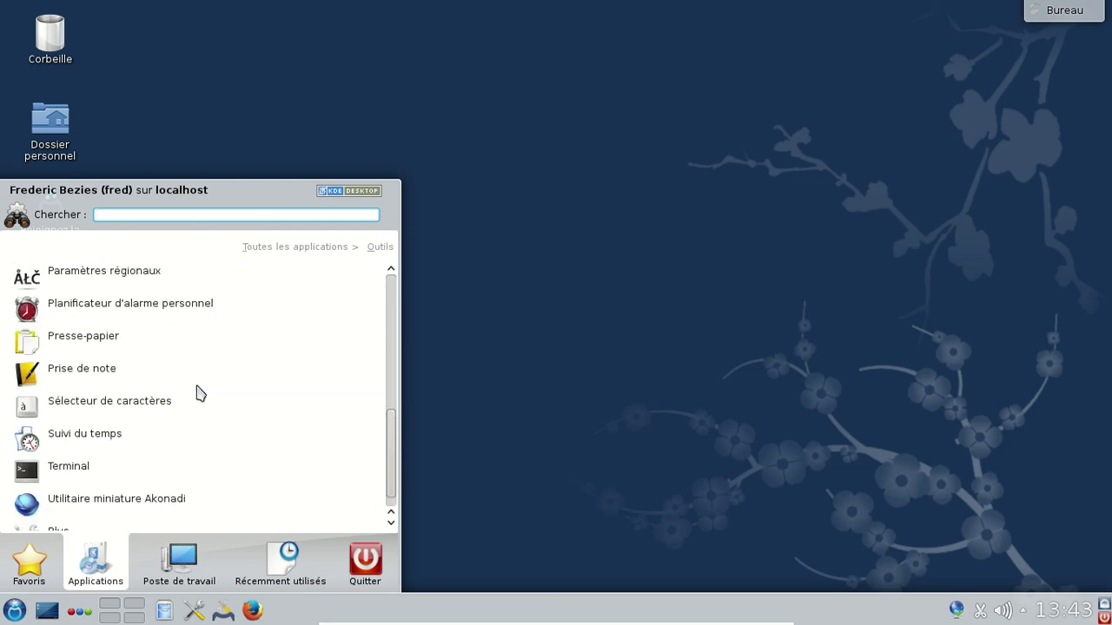
scroll(198, 393, down, 1)
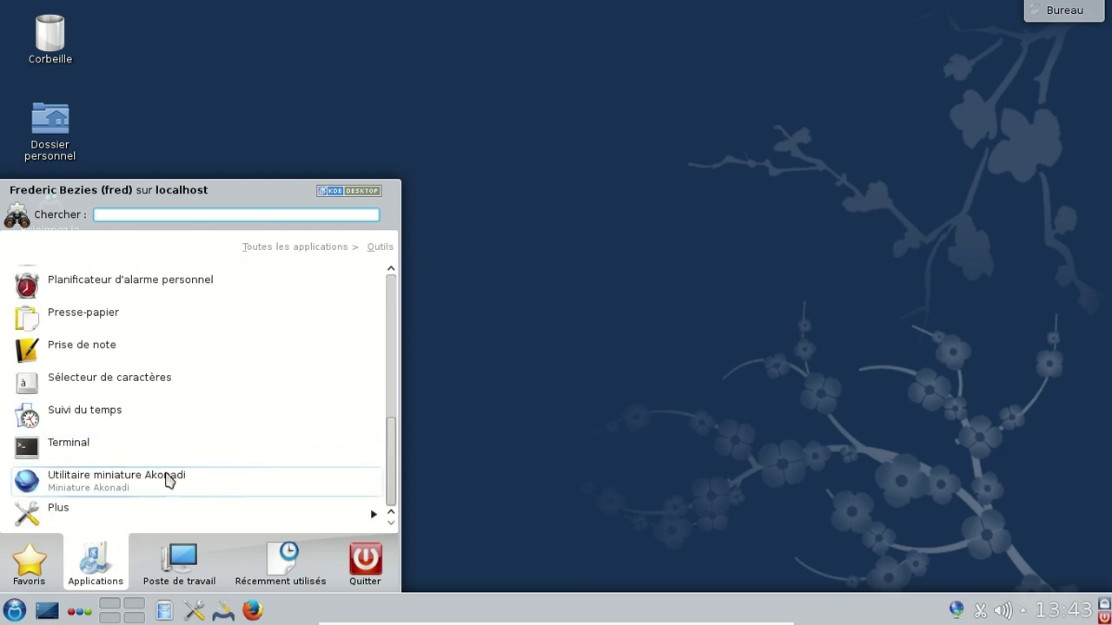
scroll(216, 315, up, 2)
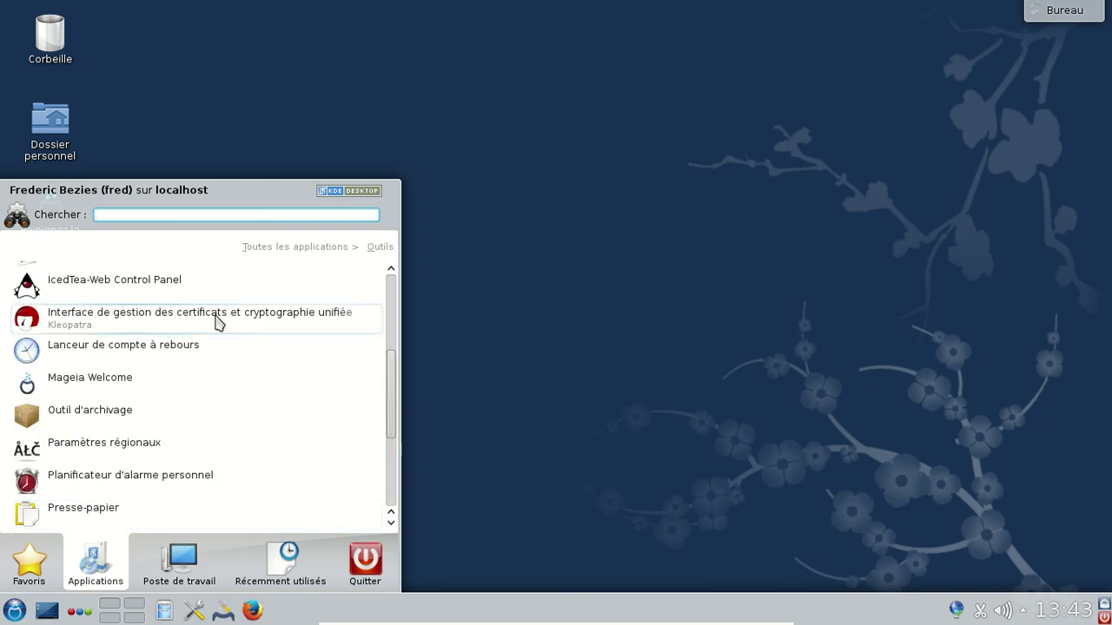
scroll(216, 322, up, 1)
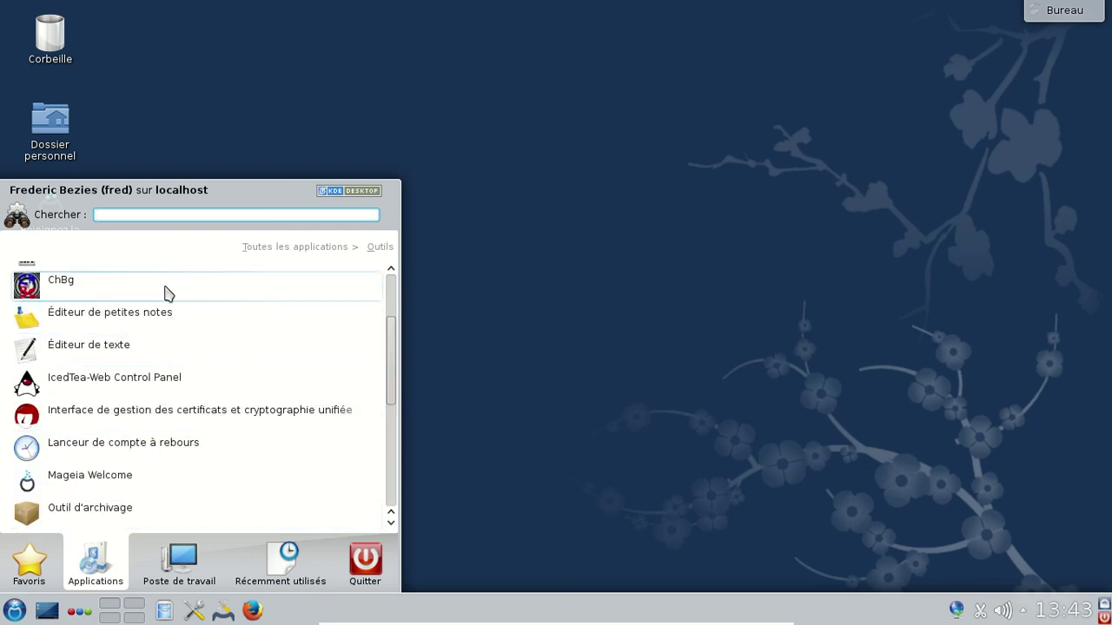
scroll(187, 295, up, 2)
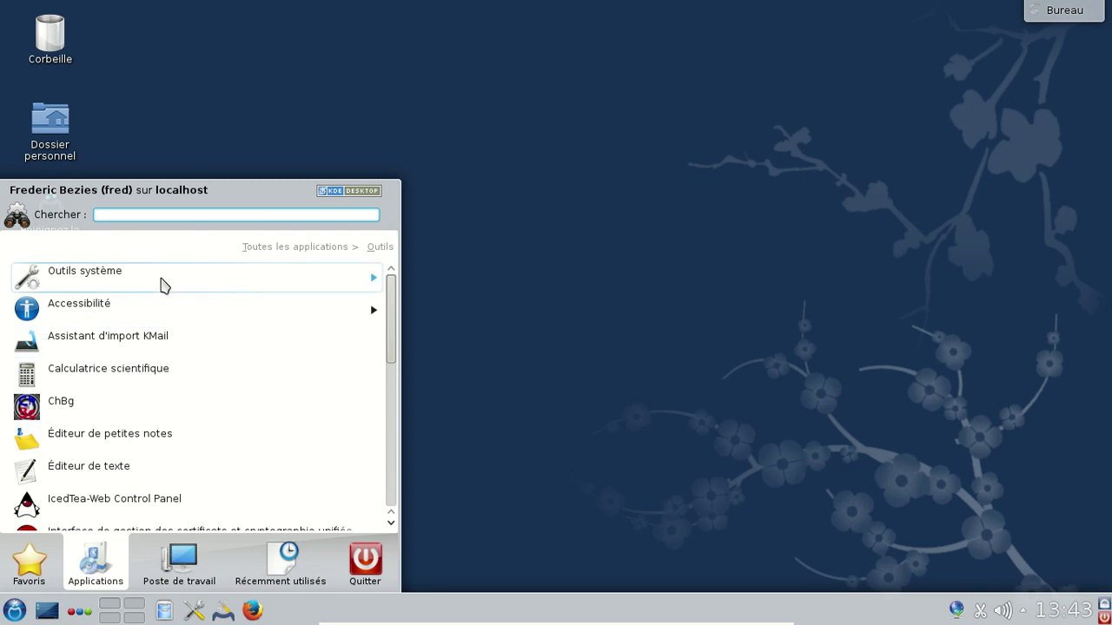
Examine the Outils système subcategory and go through the Outils list once more
click(165, 286)
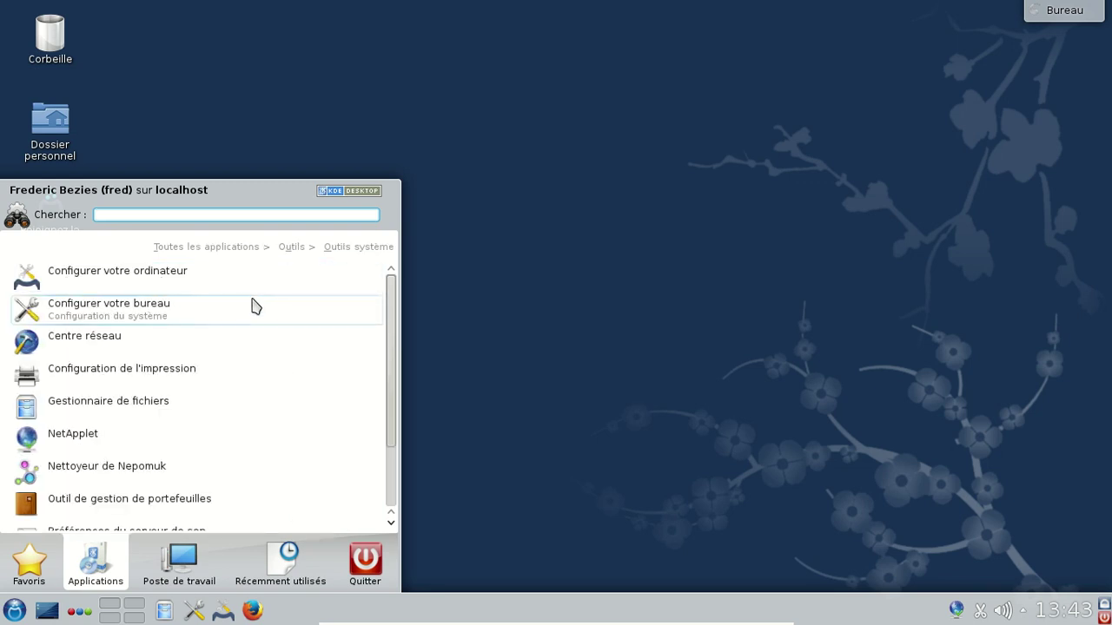
scroll(251, 304, down, 1)
scroll(269, 291, up, 1)
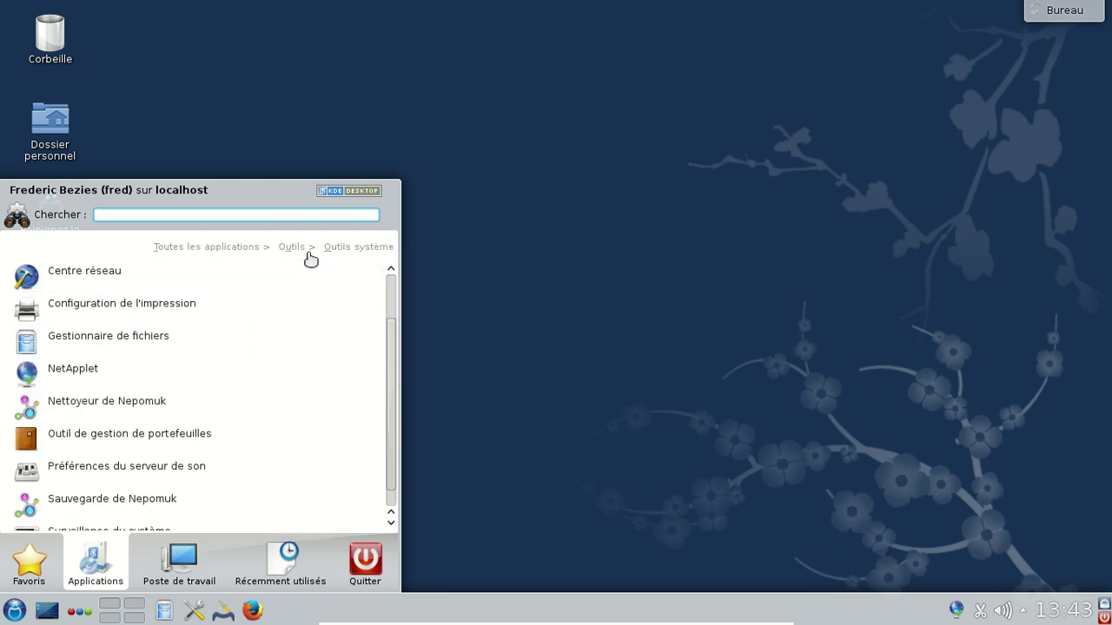
scroll(238, 322, down, 1)
scroll(261, 295, up, 1)
click(293, 247)
scroll(242, 329, down, 5)
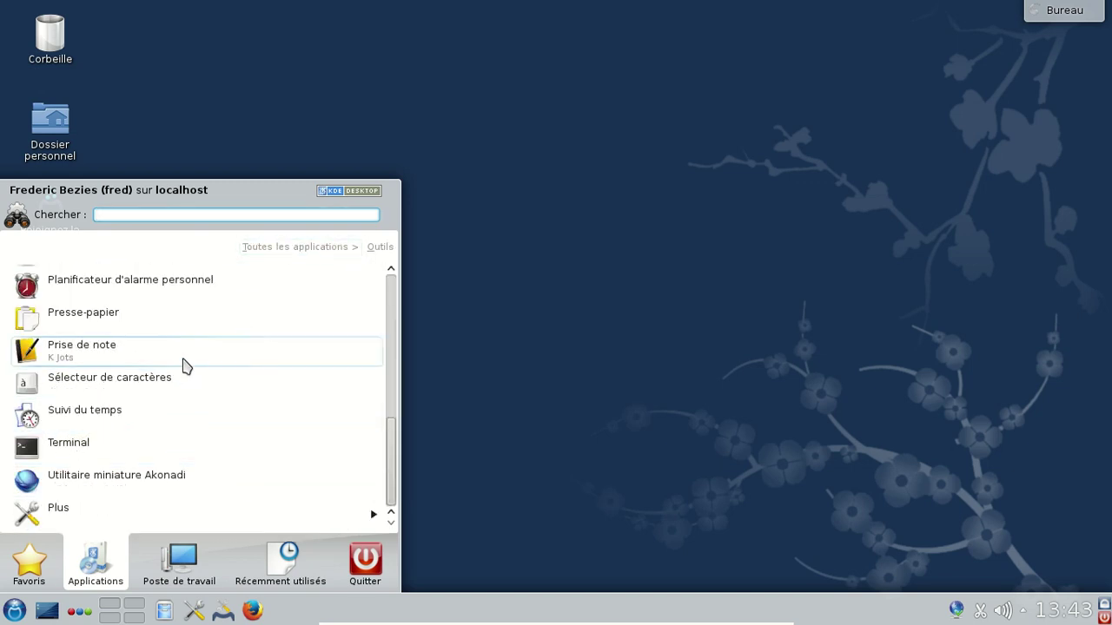
scroll(184, 365, up, 5)
scroll(307, 266, up, 1)
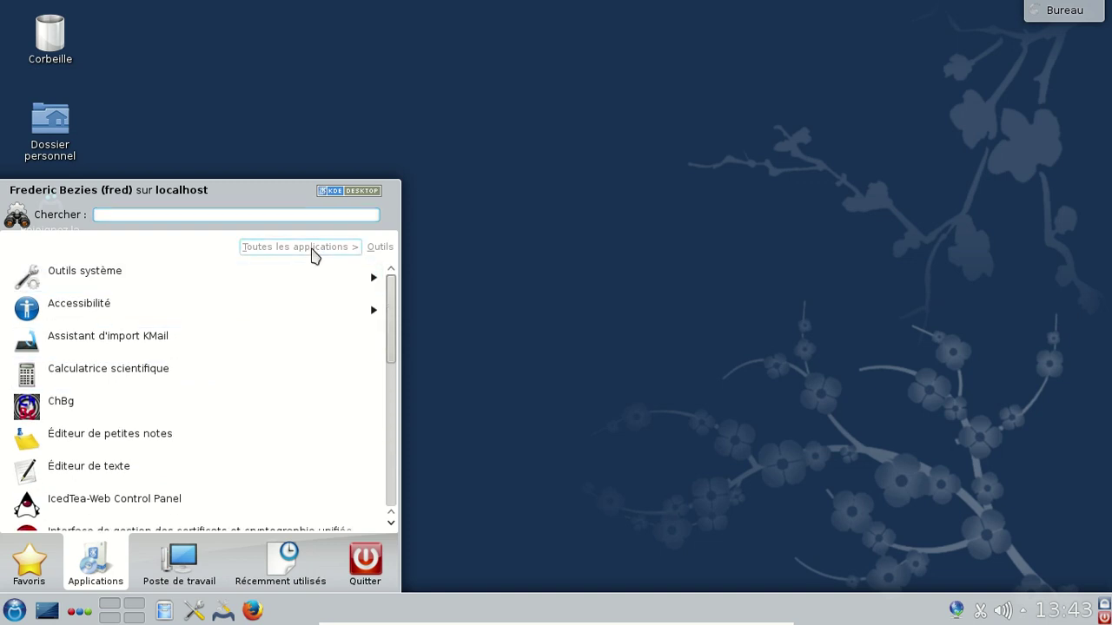
Look through the applications in the Graphisme category and close the application launcher
click(313, 248)
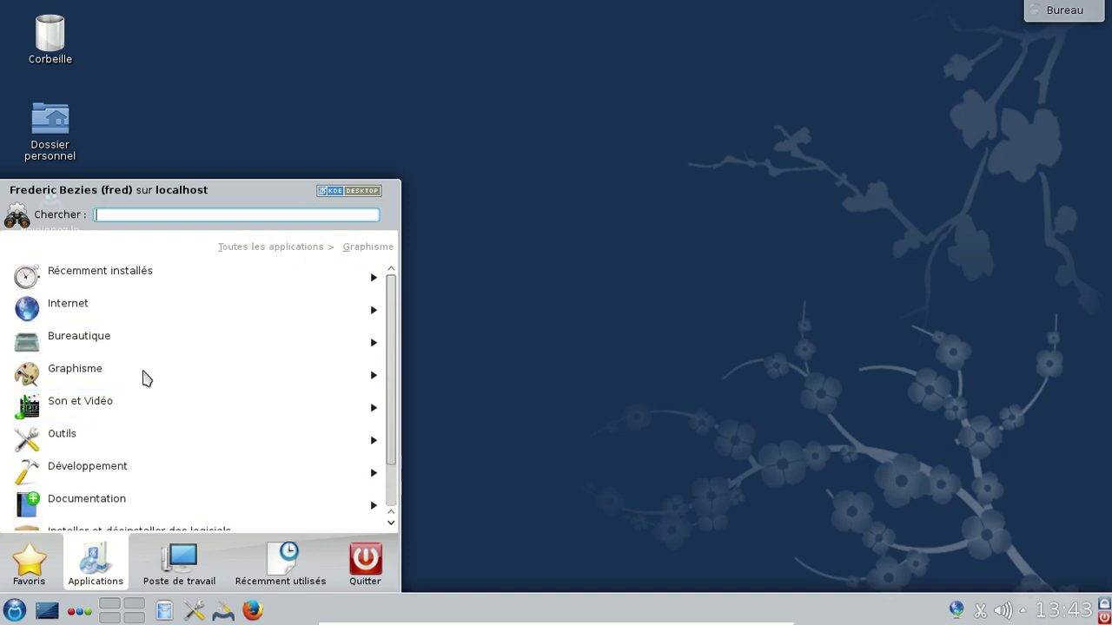
click(142, 377)
scroll(284, 376, down, 1)
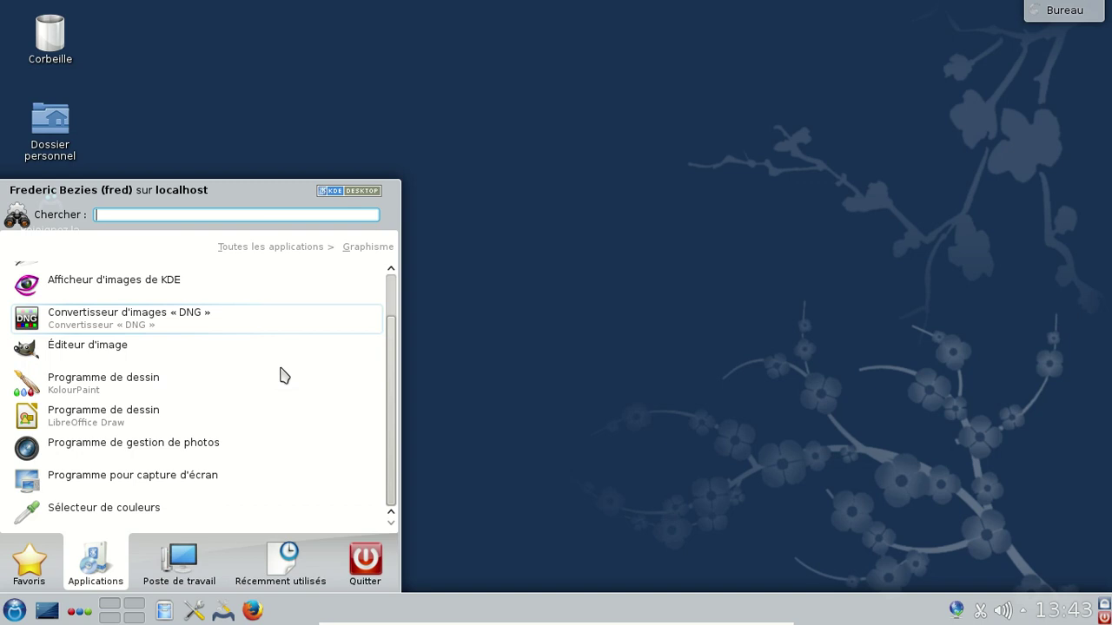
scroll(284, 375, up, 1)
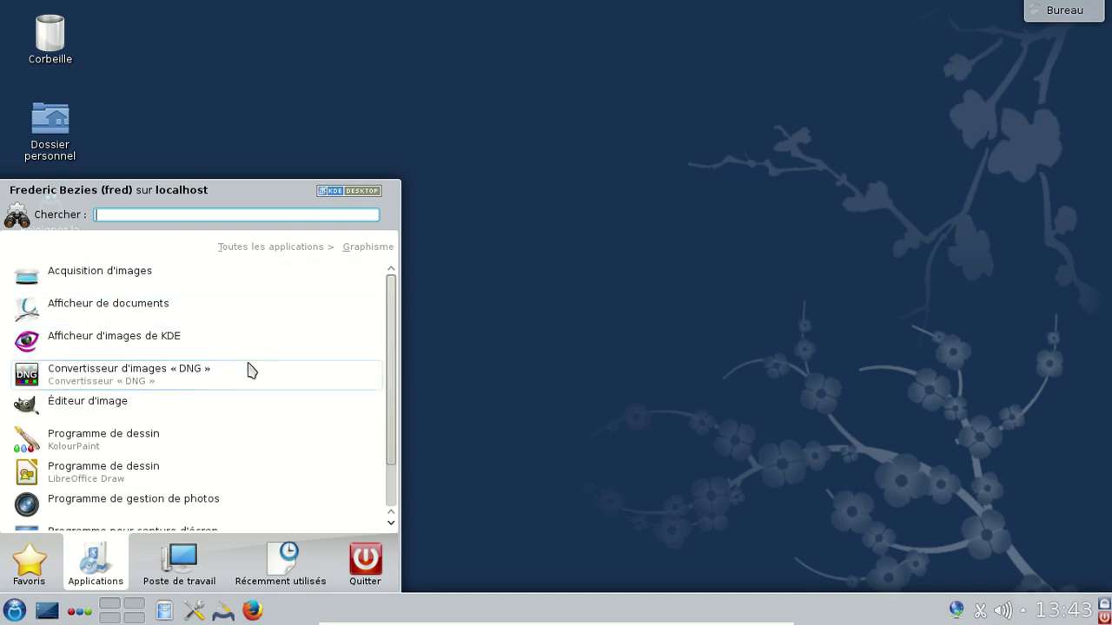
scroll(269, 469, down, 1)
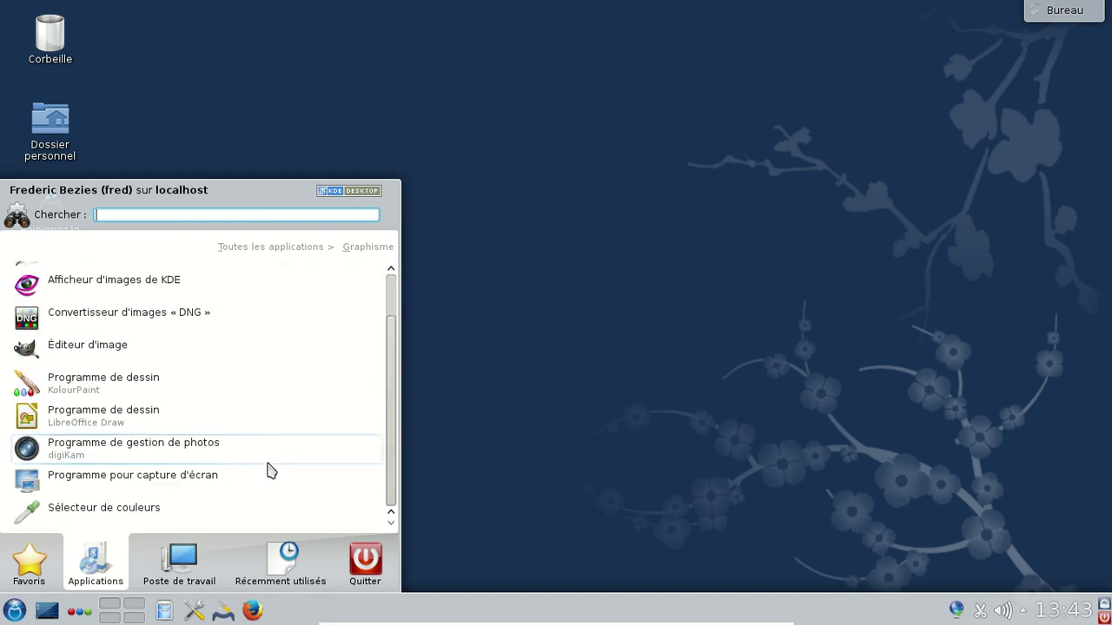
click(564, 449)
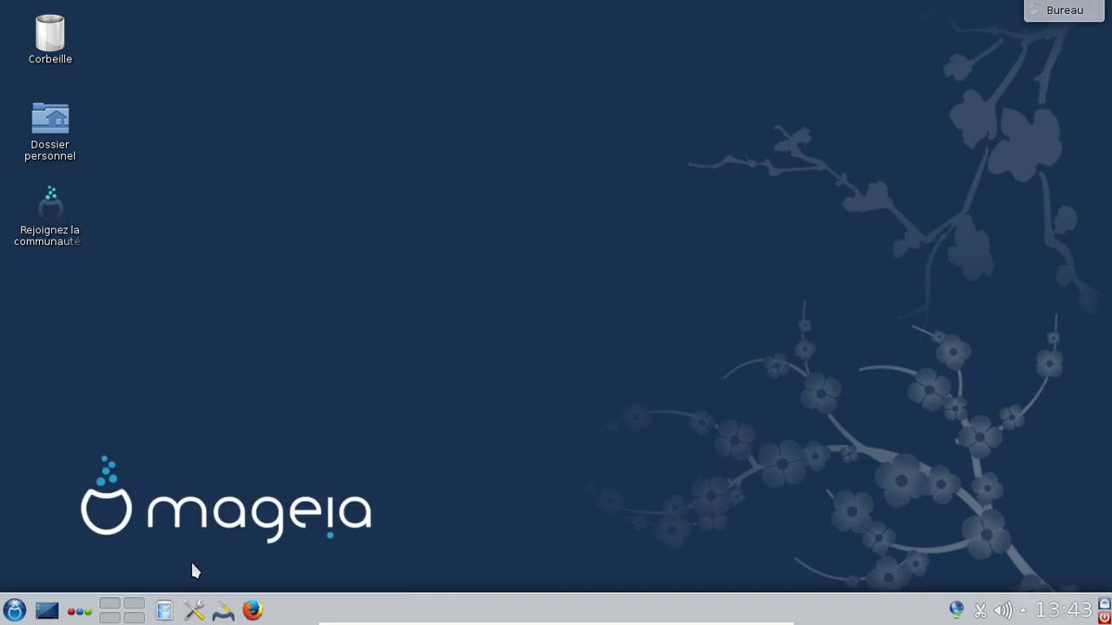
Create a desktop activity from the Activité photos template and run its proposed Gwenview and digiKam selection
click(79, 614)
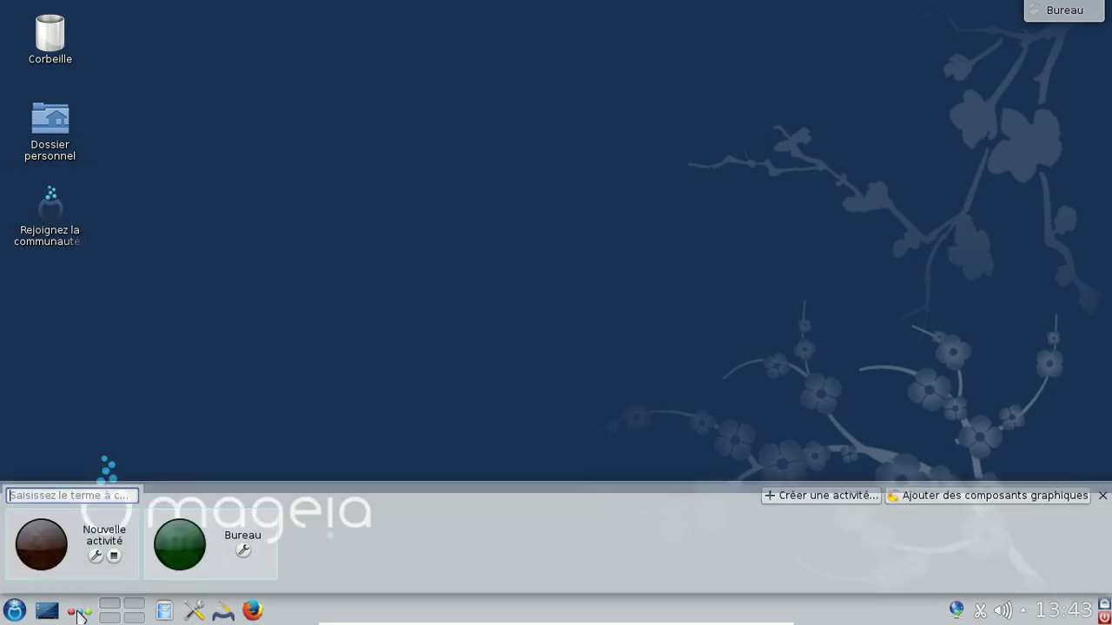
click(784, 497)
mouse_move(799, 523)
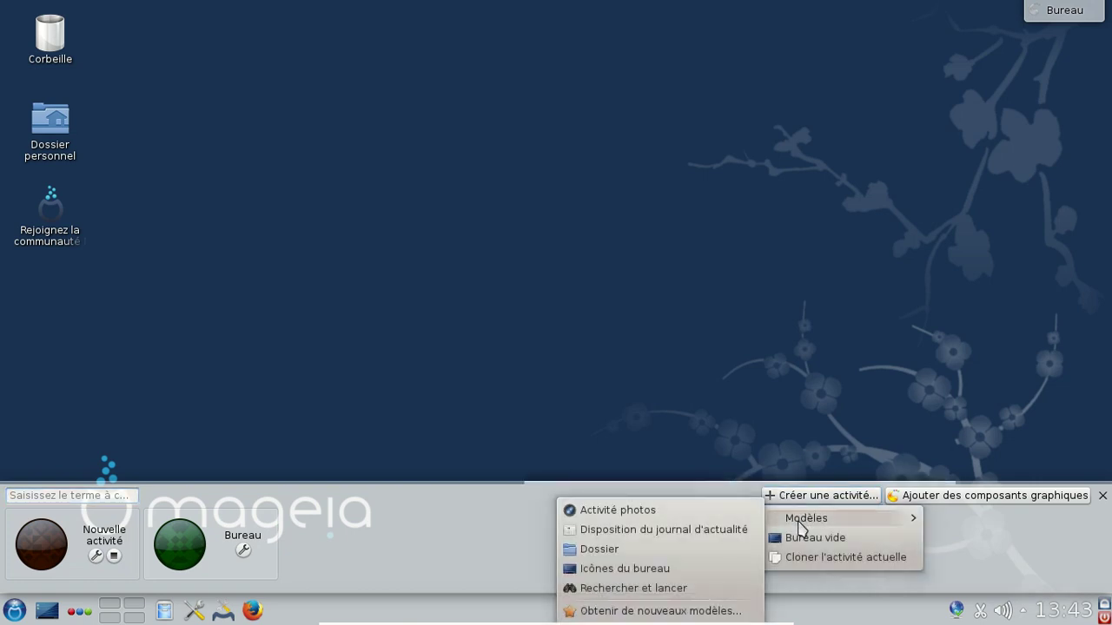
click(653, 515)
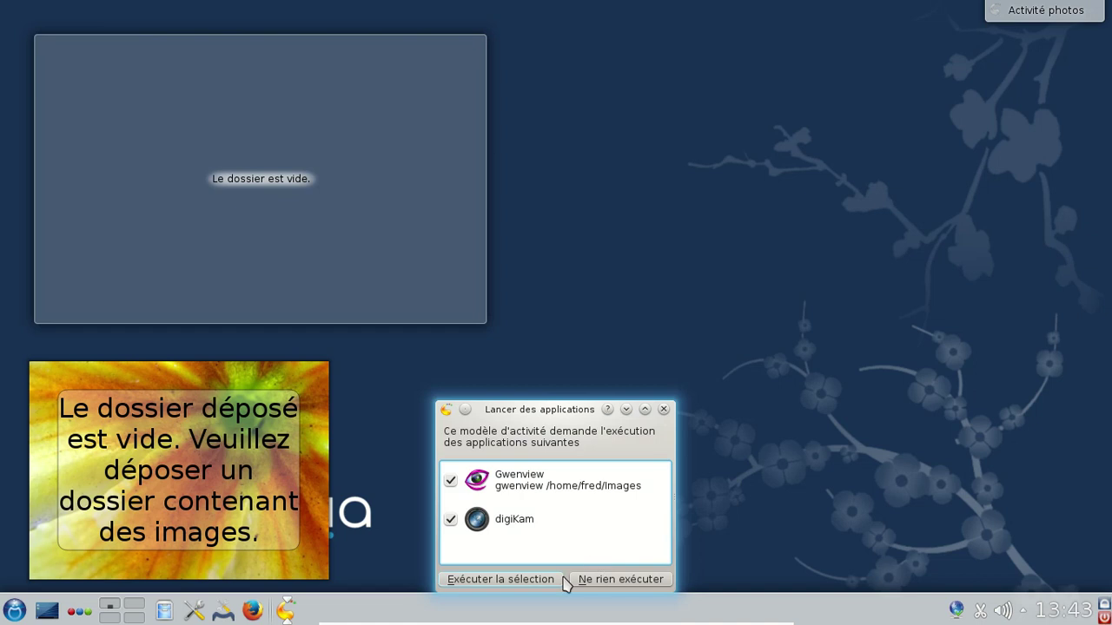
click(548, 580)
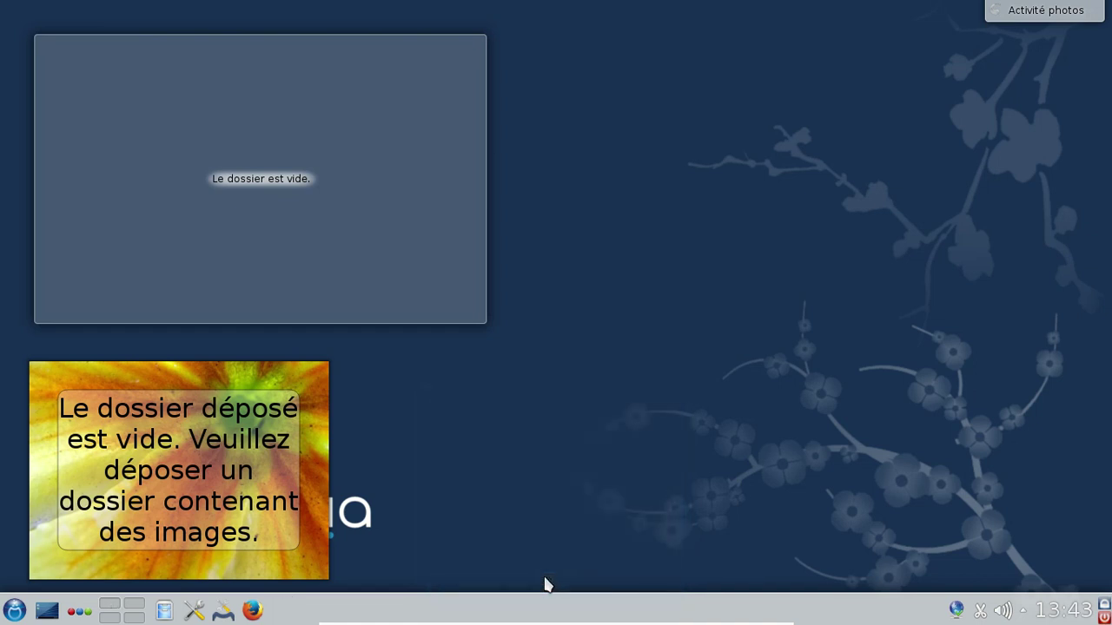
Create another desktop activity from the Disposition du journal d'actualité template
click(87, 607)
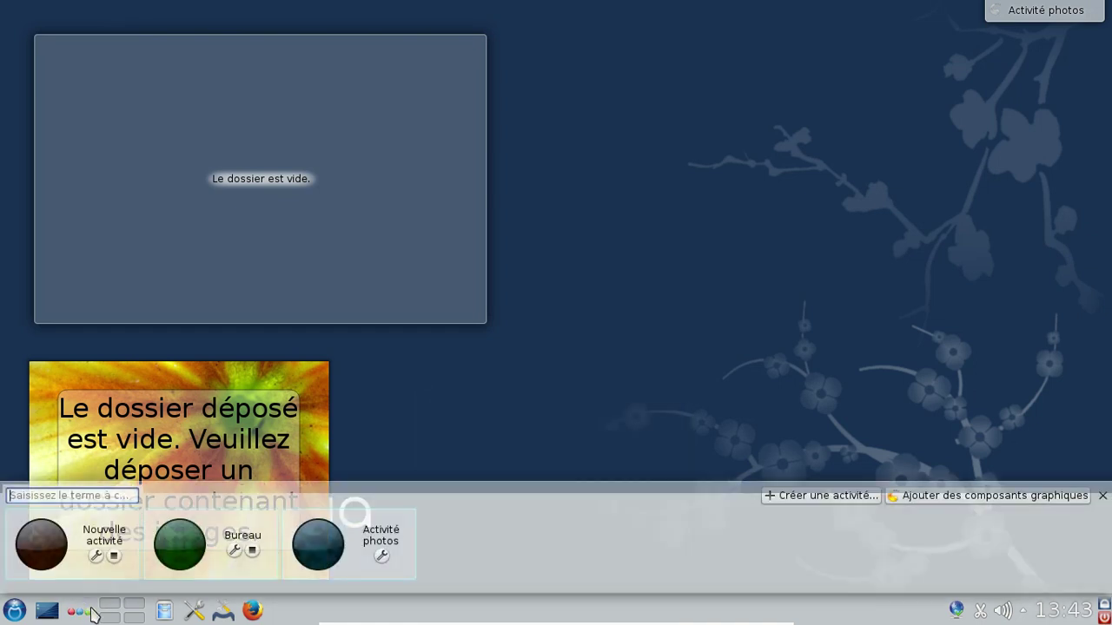
click(830, 496)
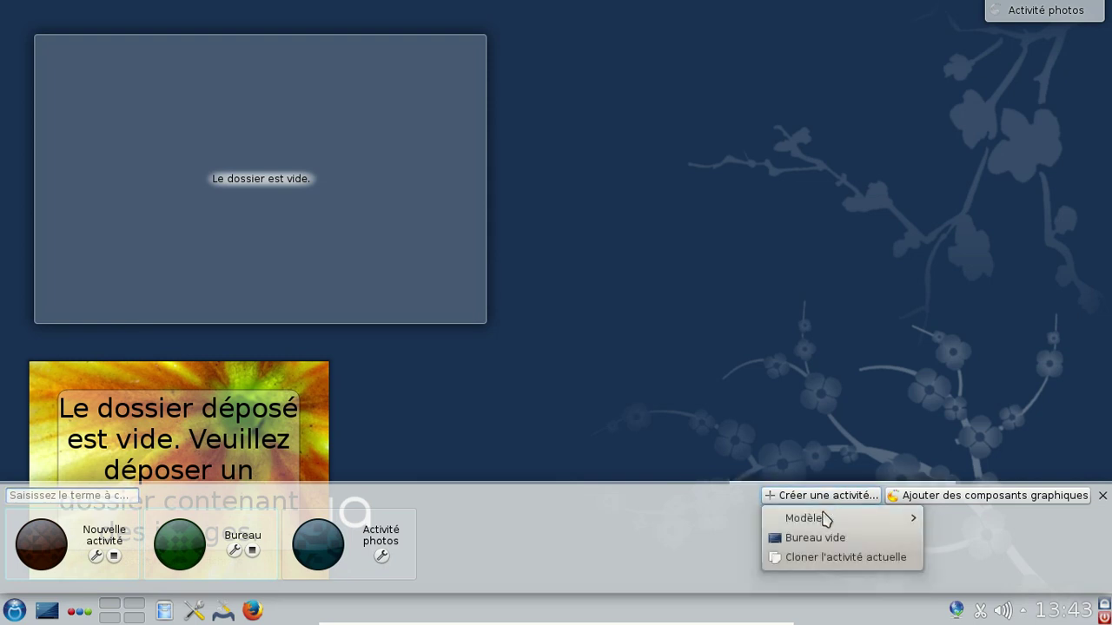
mouse_move(826, 518)
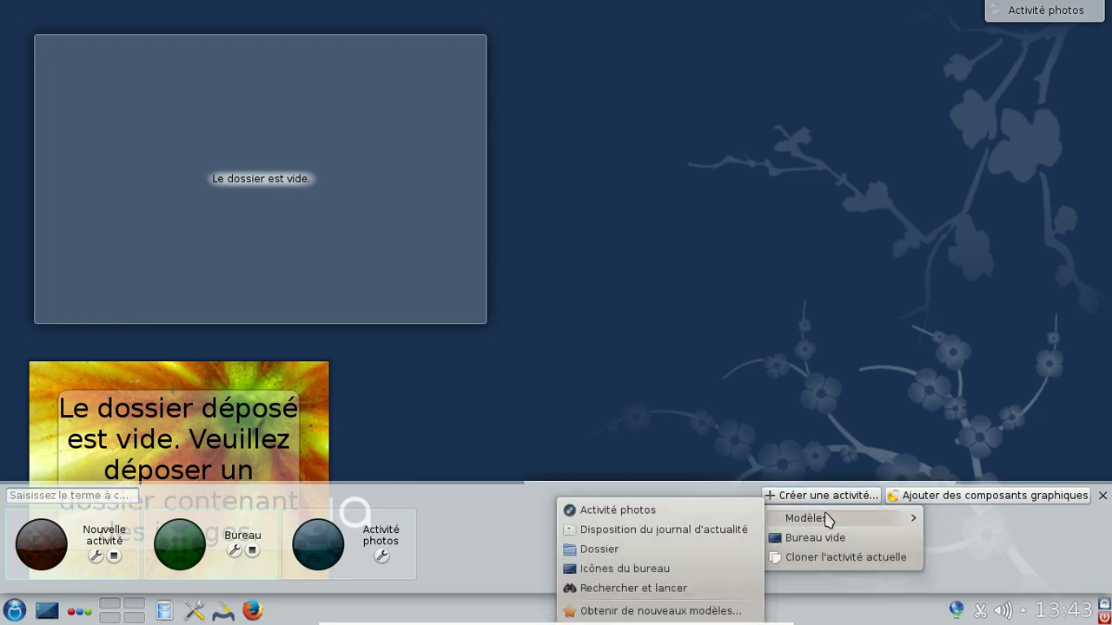
click(659, 529)
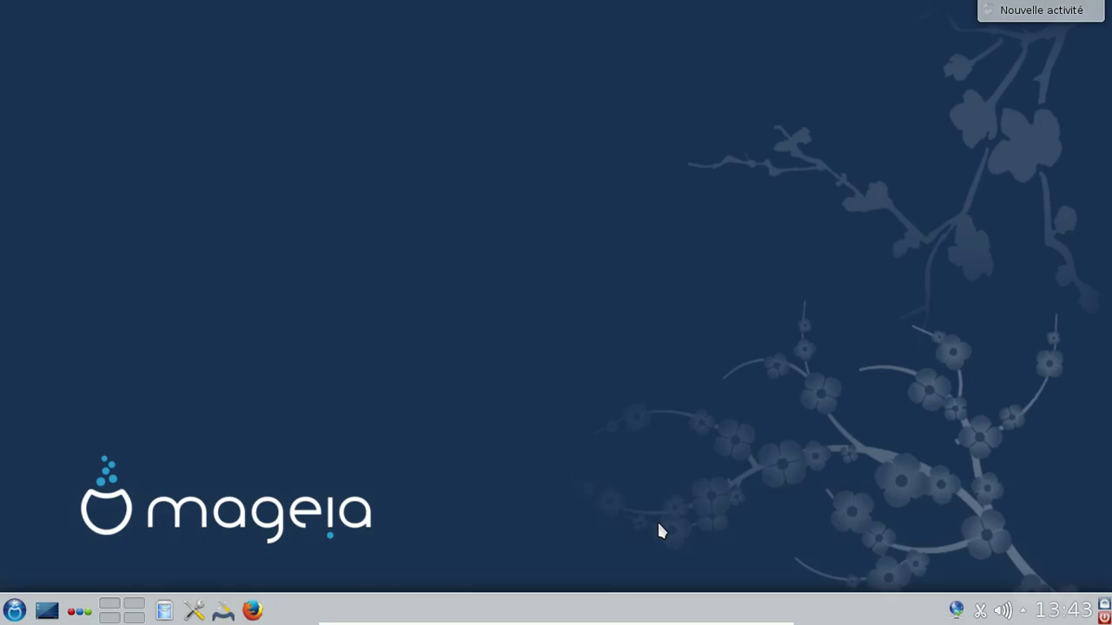
Switch back to the Bureau activity and open the Dossier personnel folder from the desktop
click(77, 613)
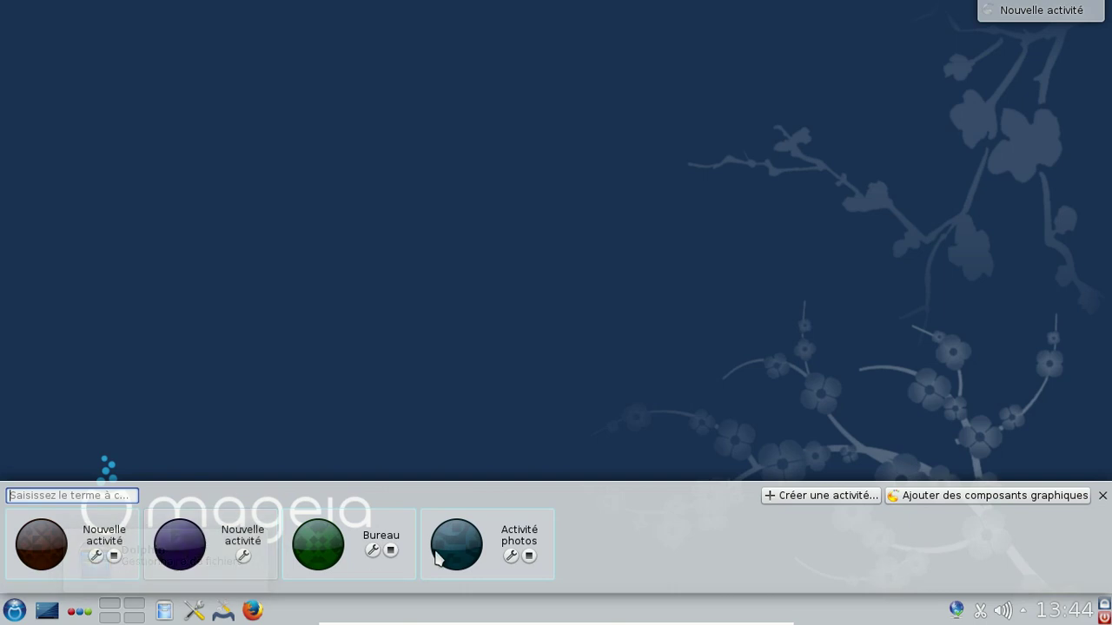
click(363, 526)
click(68, 137)
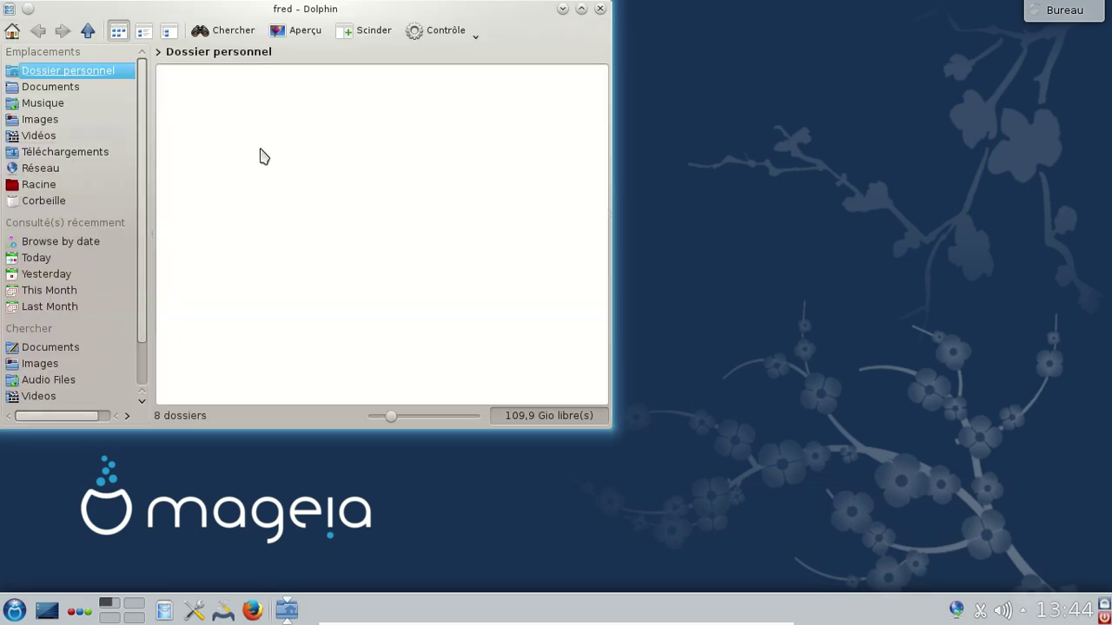
View the KDE platform information from Dolphin's help, and close both the information dialog and Dolphin
click(444, 35)
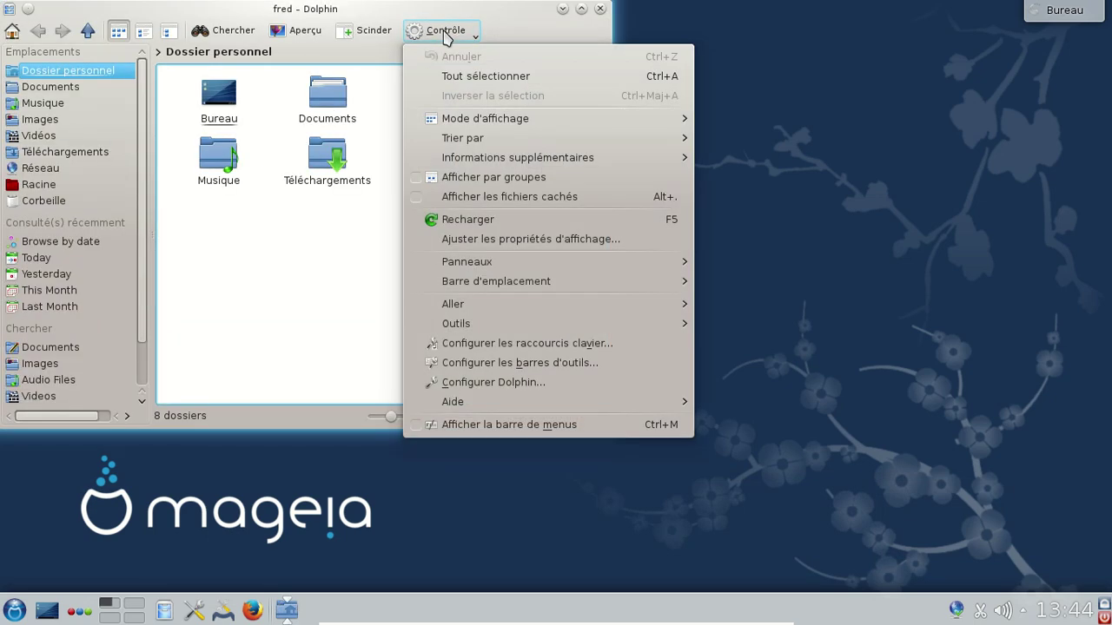
mouse_move(547, 406)
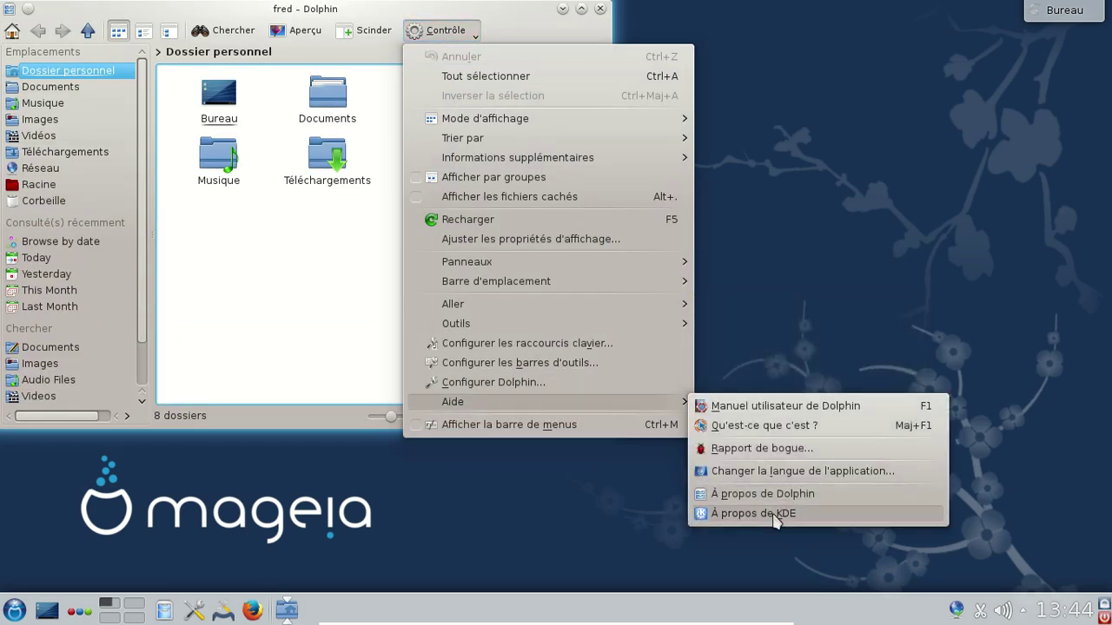
click(781, 513)
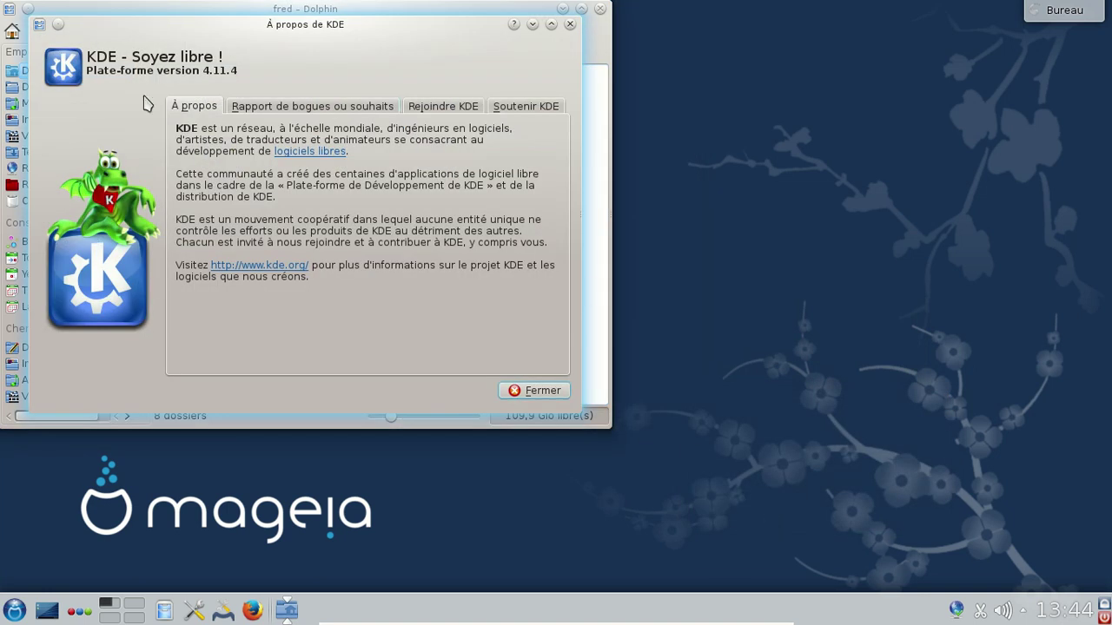
click(571, 25)
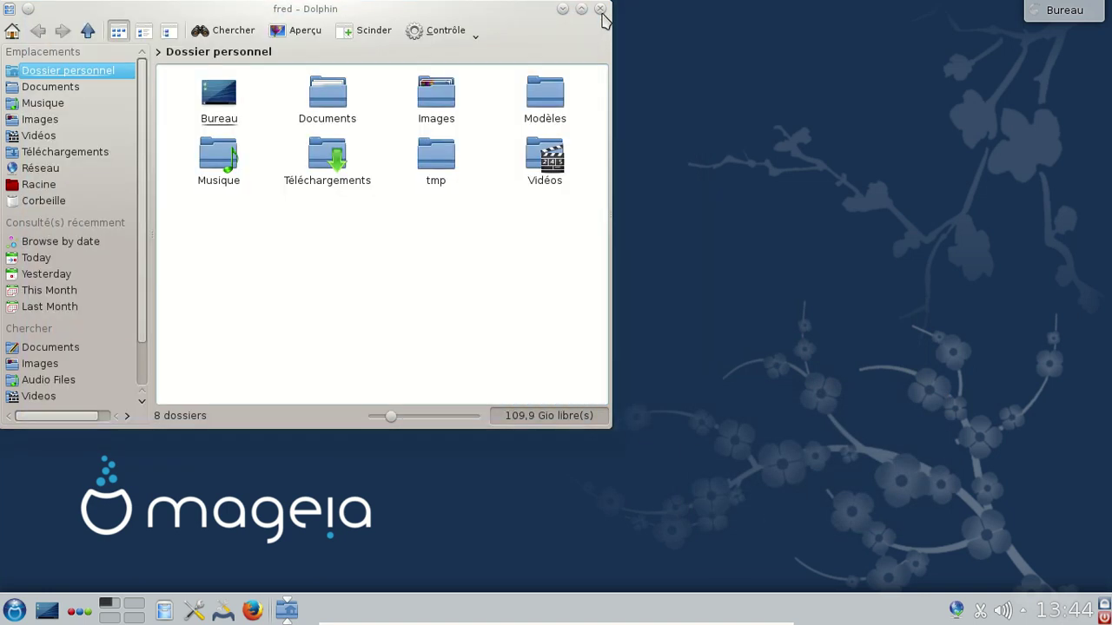
click(600, 8)
Look through the Développement category and the Poste de travail locations in the application launcher
click(24, 608)
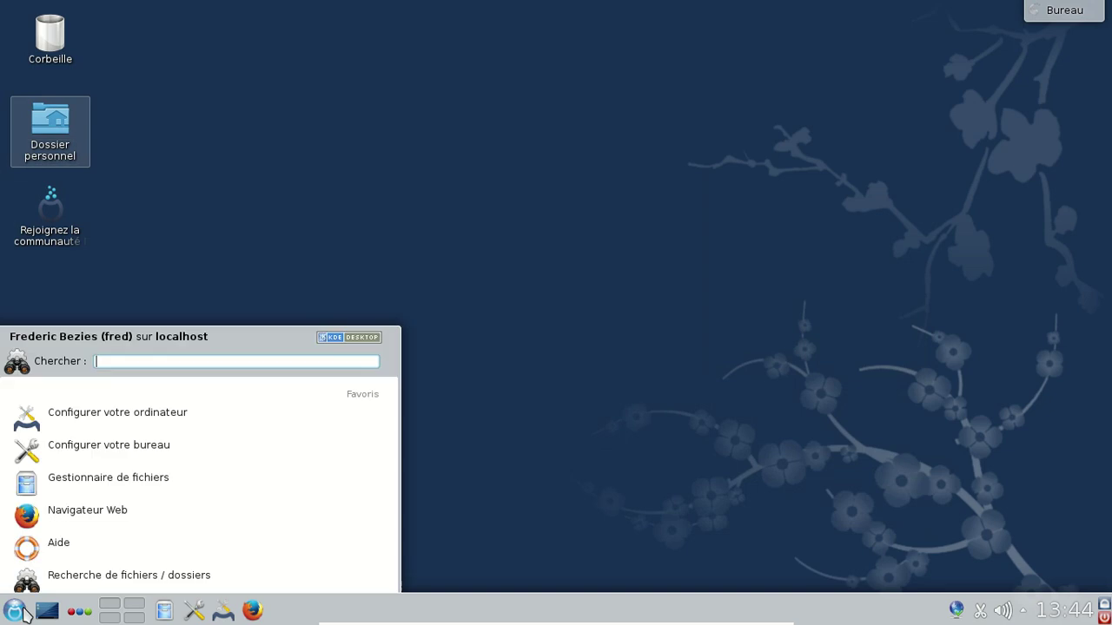
click(102, 565)
scroll(102, 527, down, 1)
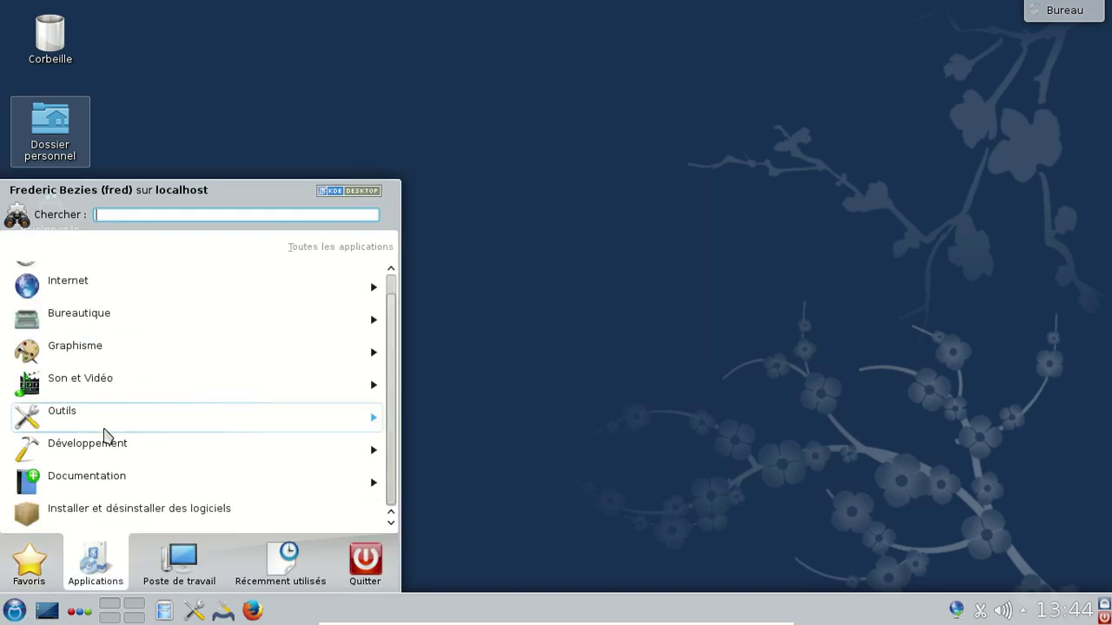
click(116, 459)
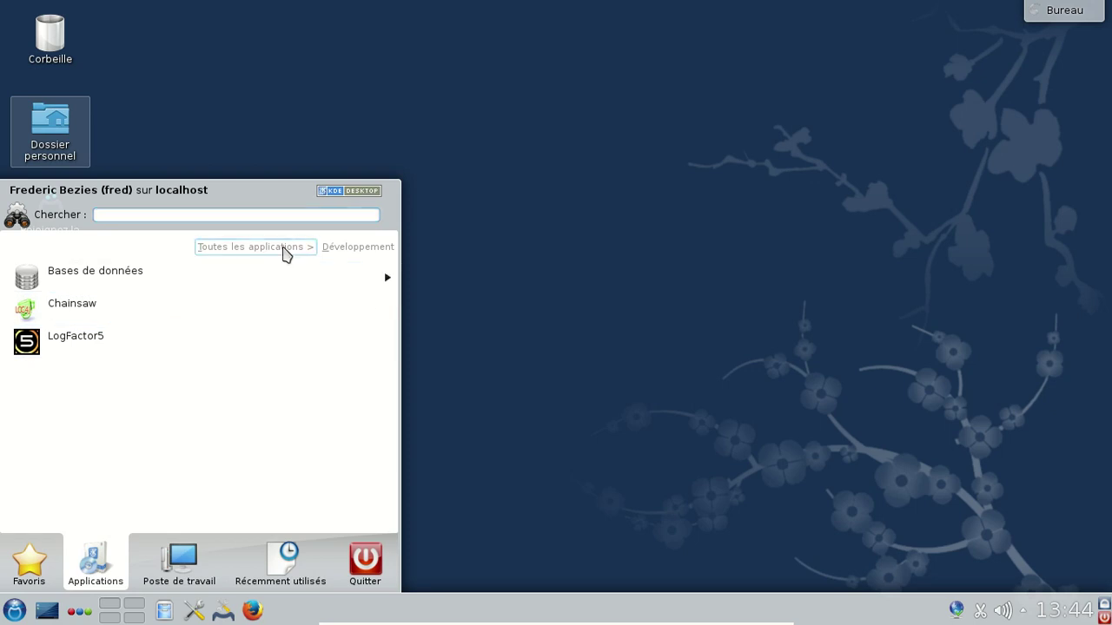
click(283, 249)
scroll(186, 343, up, 1)
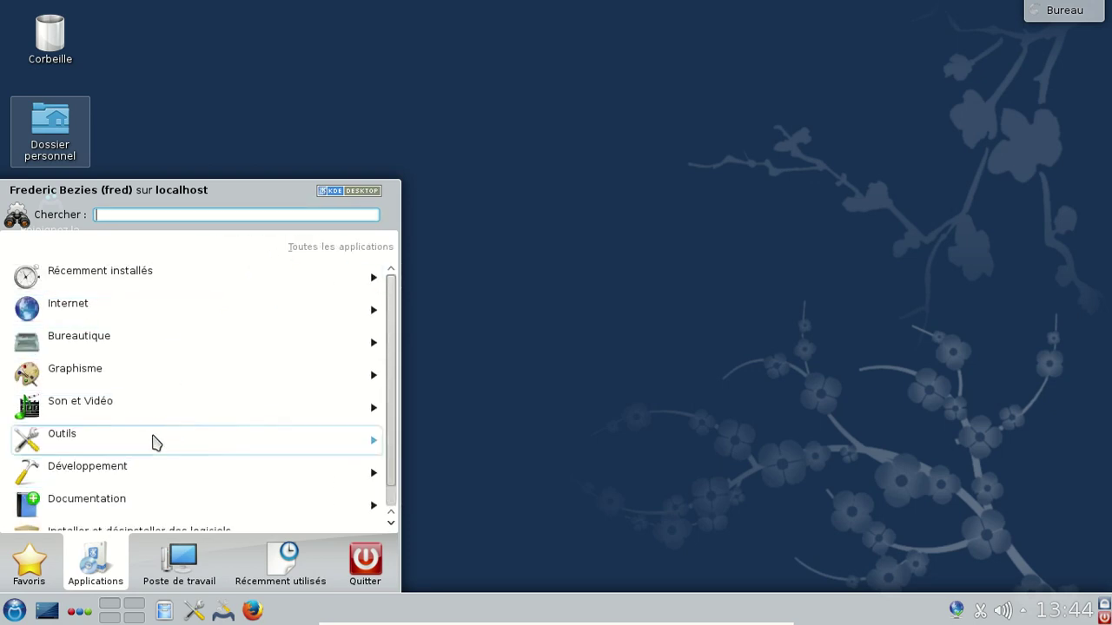
scroll(245, 454, down, 1)
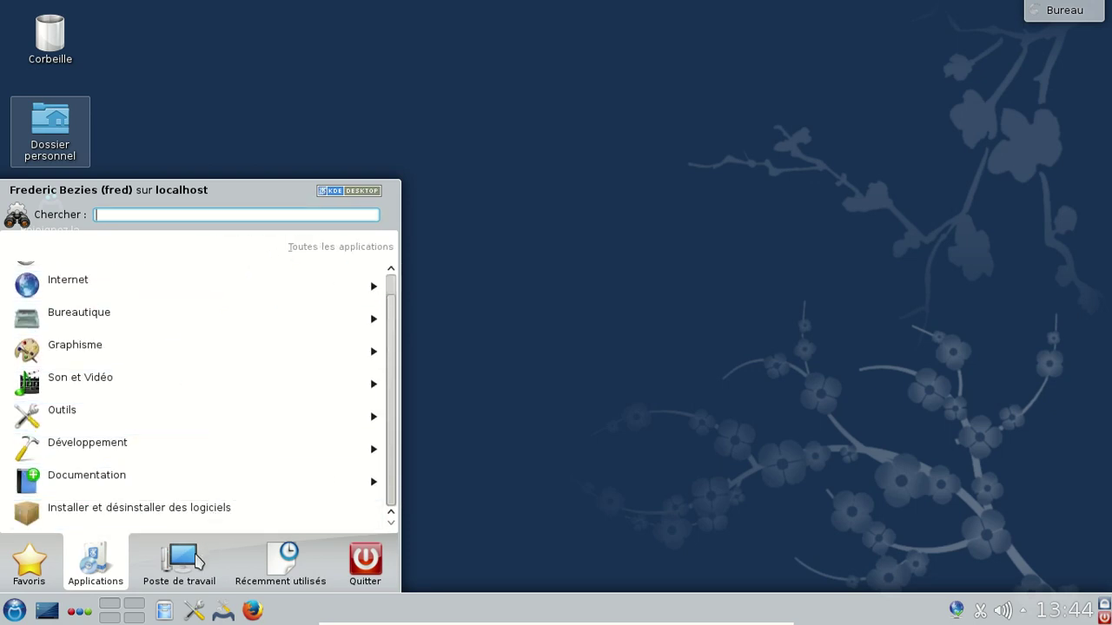
click(179, 561)
scroll(193, 458, down, 1)
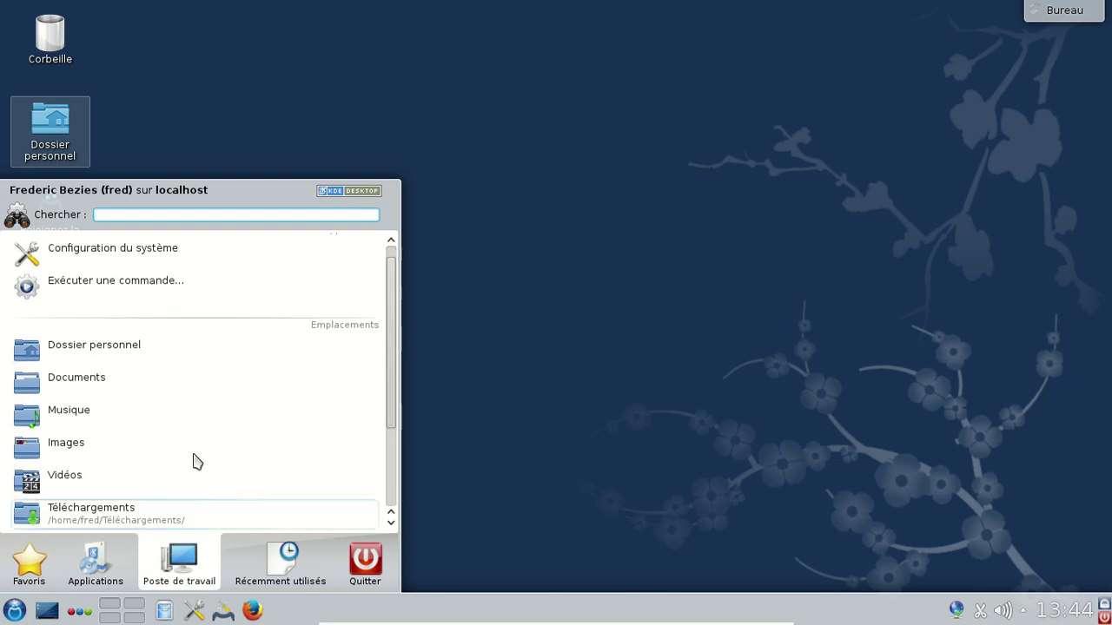
Launch the Konqueror web browser from the Internet category and enlarge its window to show more of the Mageia page
click(132, 563)
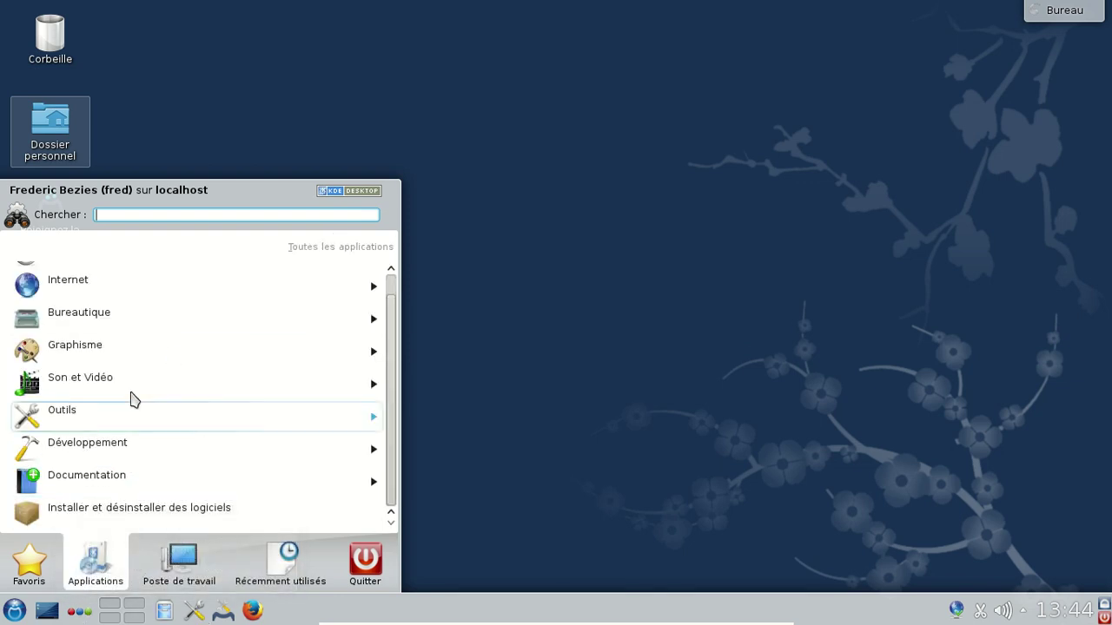
click(109, 292)
scroll(264, 332, down, 3)
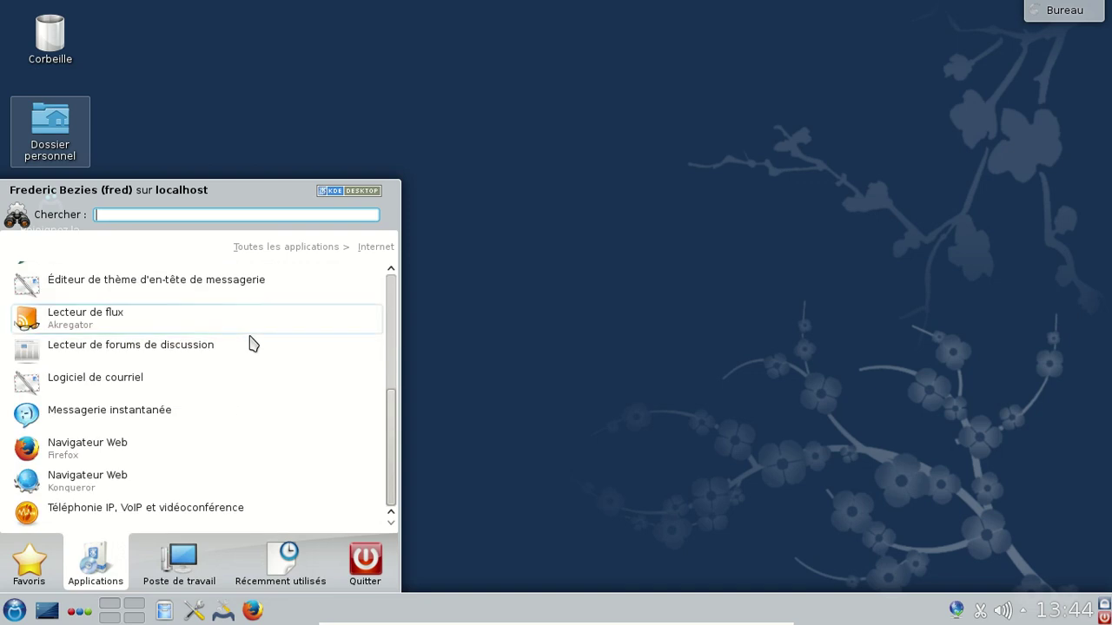
click(183, 491)
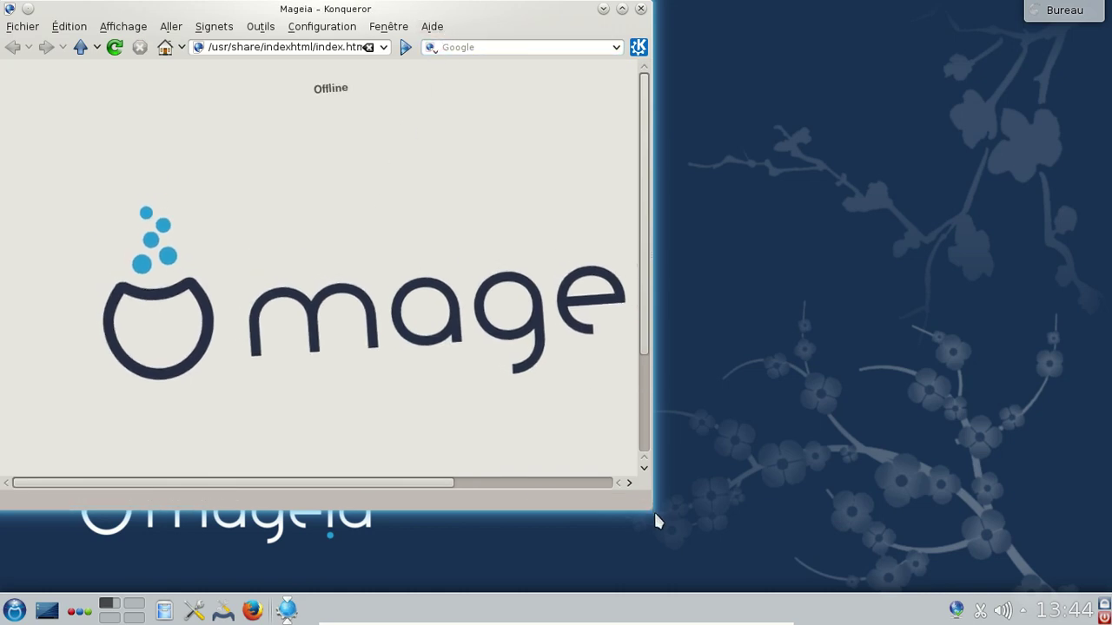
drag(653, 510, 931, 573)
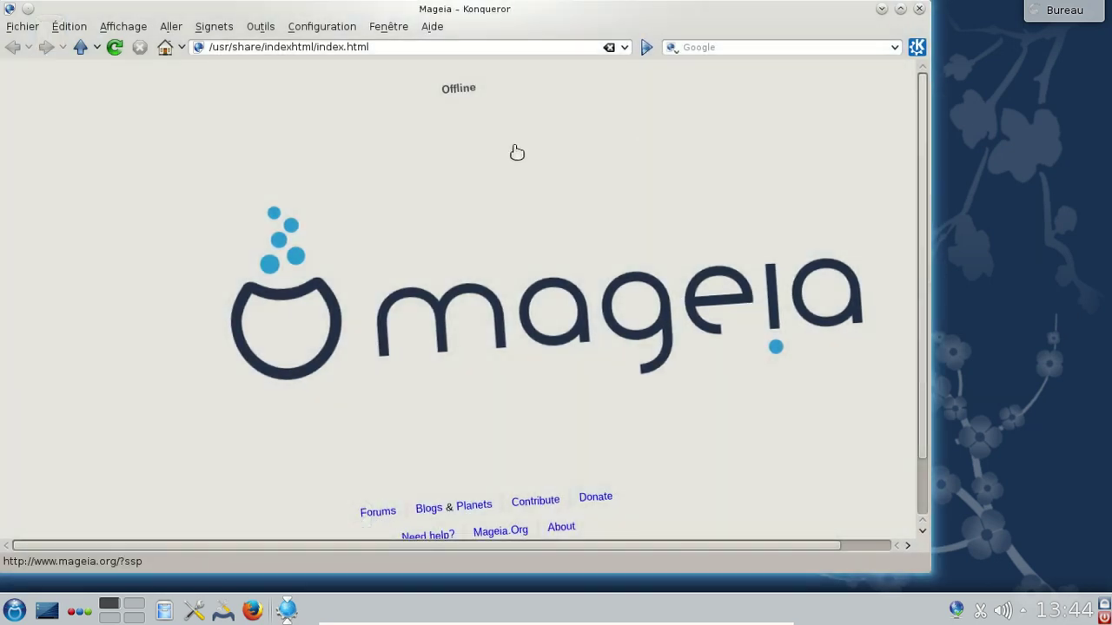
In Konqueror's general settings, select WebKit as the default web browsing engine and accept the configuration
click(340, 29)
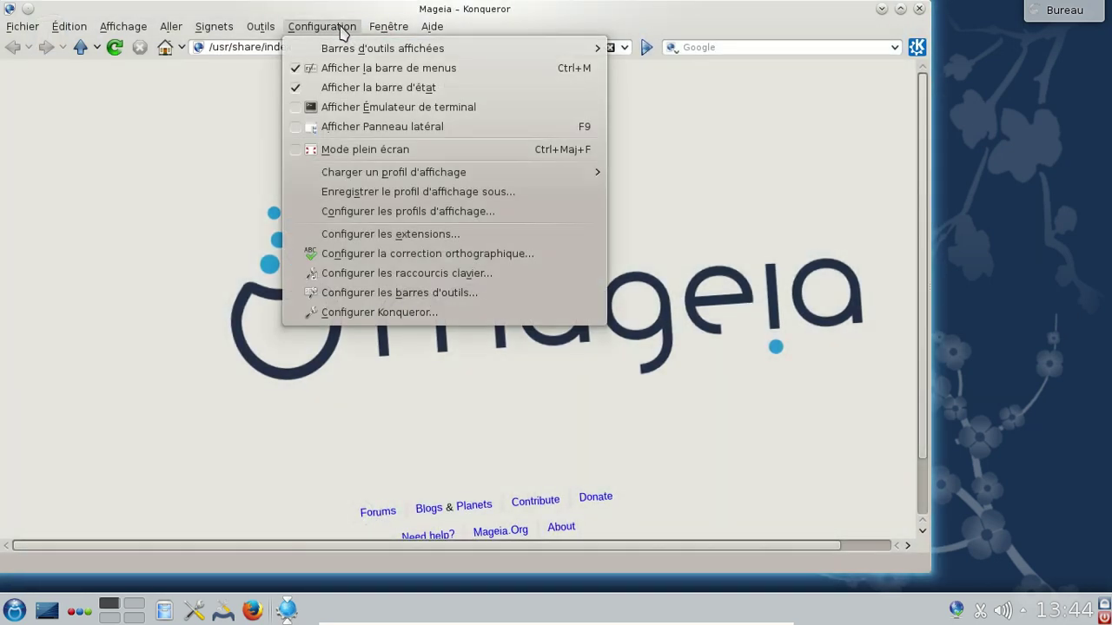
click(404, 313)
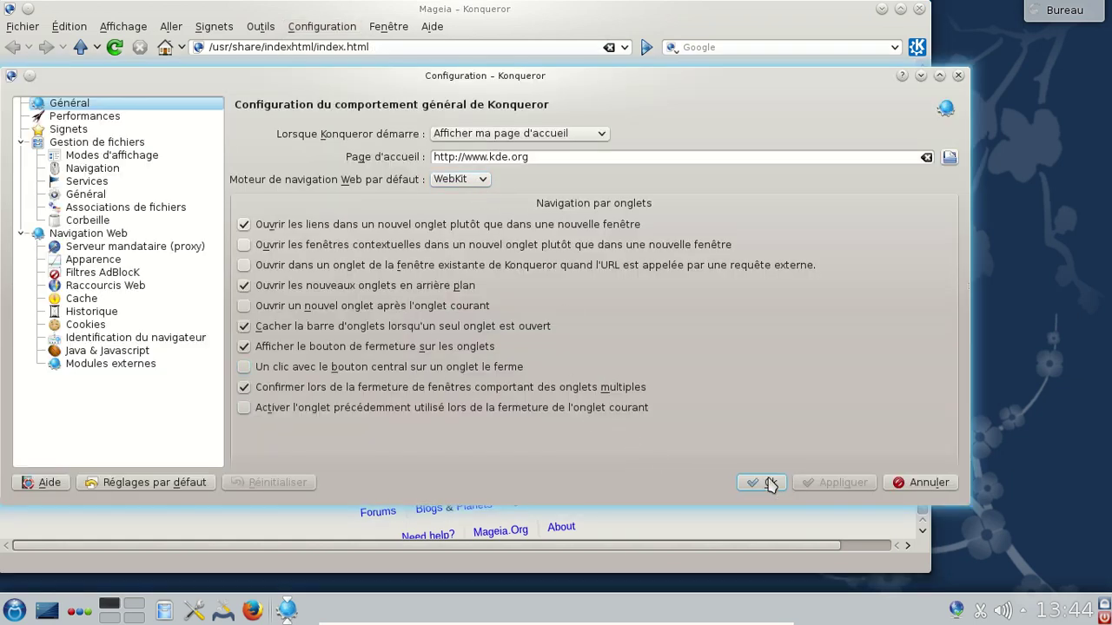
click(461, 180)
click(460, 192)
click(764, 483)
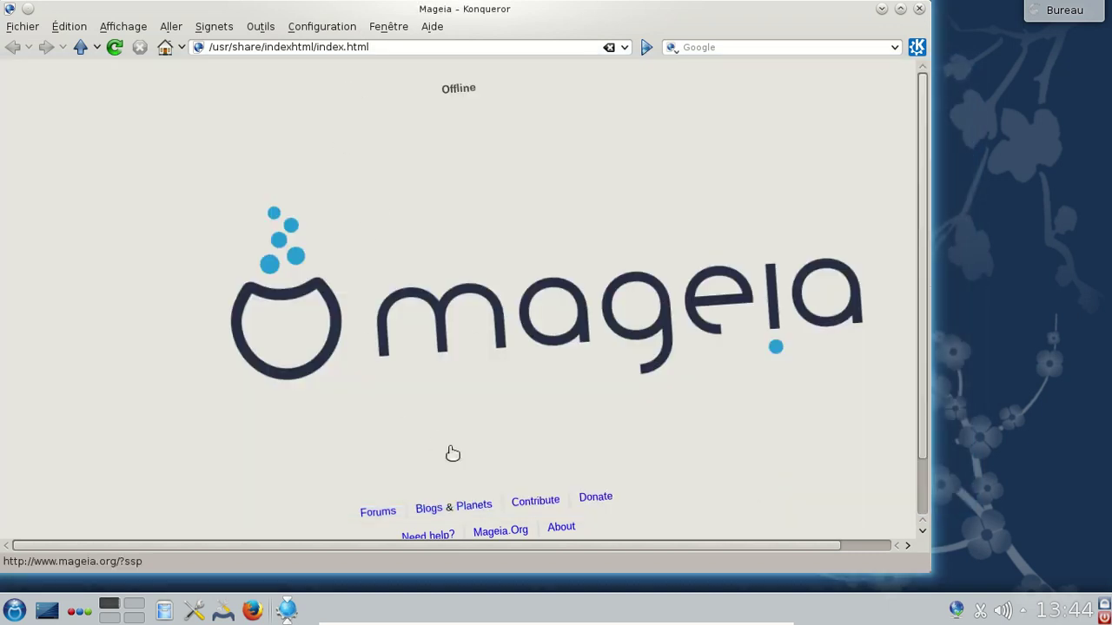
Read through the French version of the Mageia blog, reached from the start page, and close Konqueror
click(429, 509)
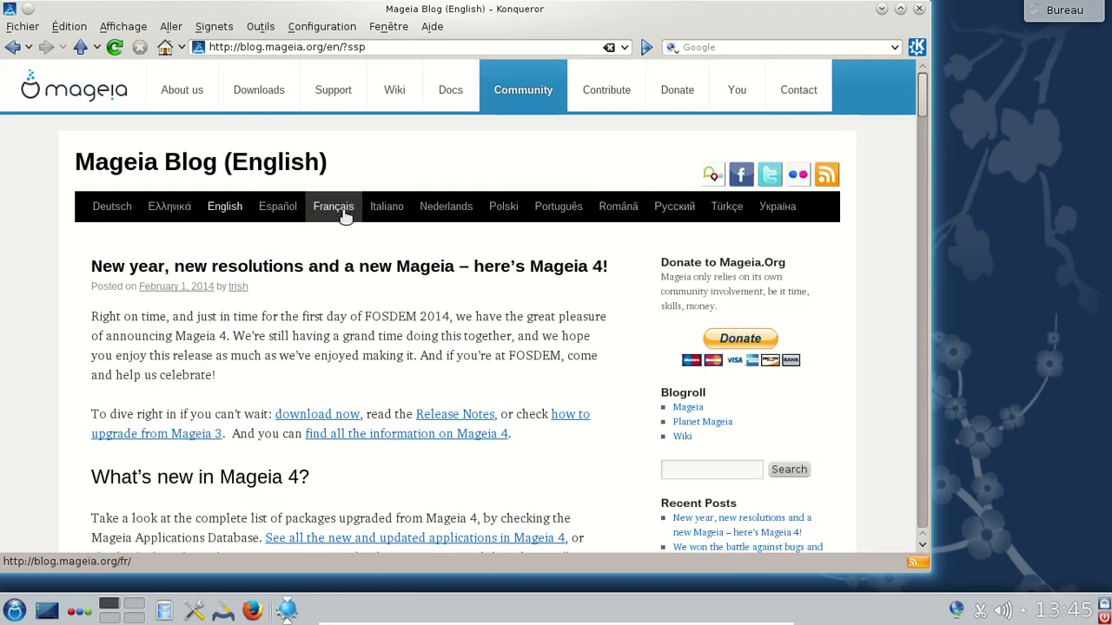
click(343, 215)
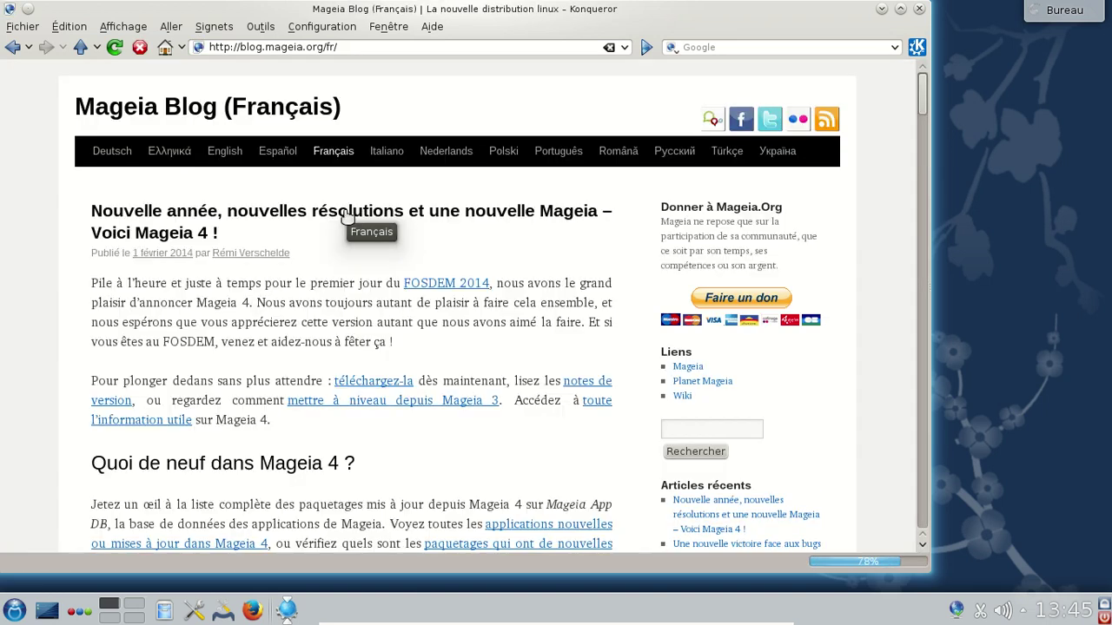
scroll(565, 213, down, 15)
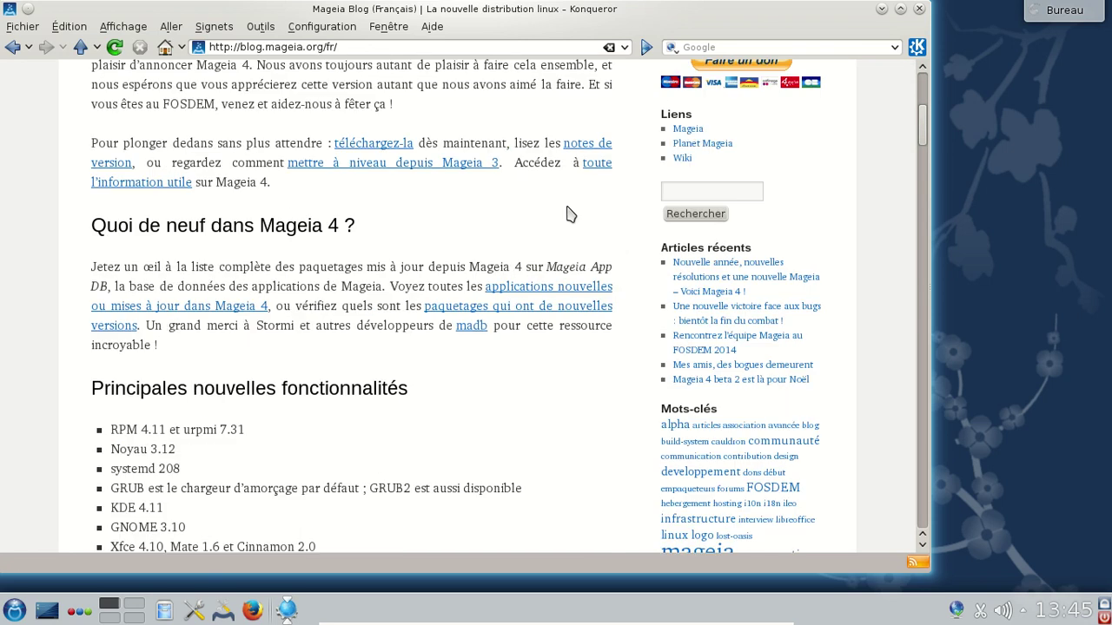
scroll(570, 214, down, 5)
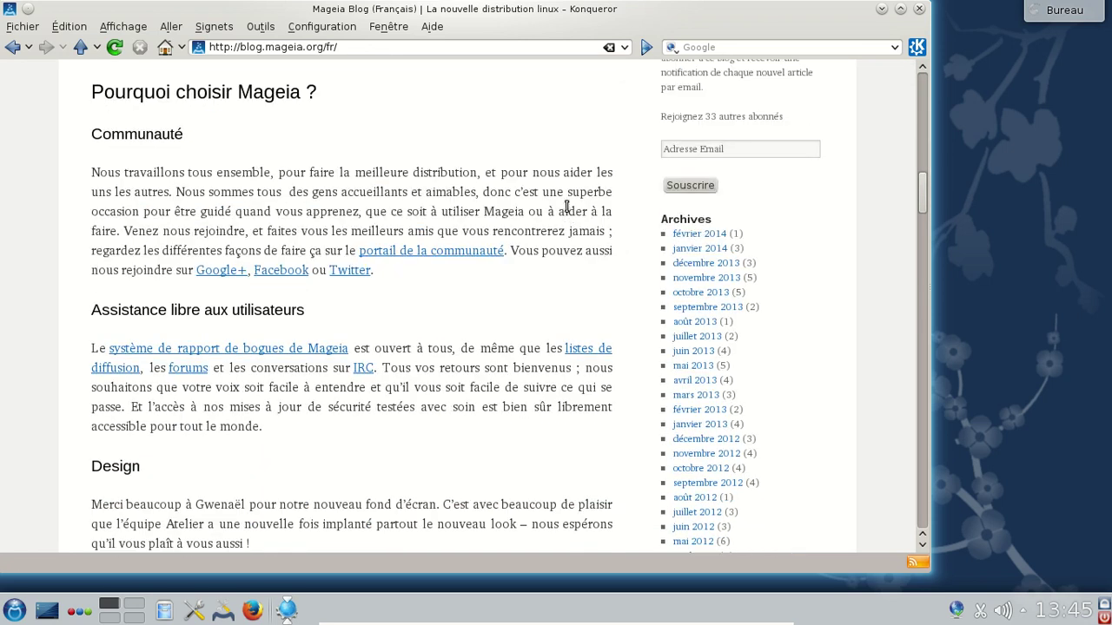
scroll(566, 209, down, 6)
scroll(635, 213, down, 7)
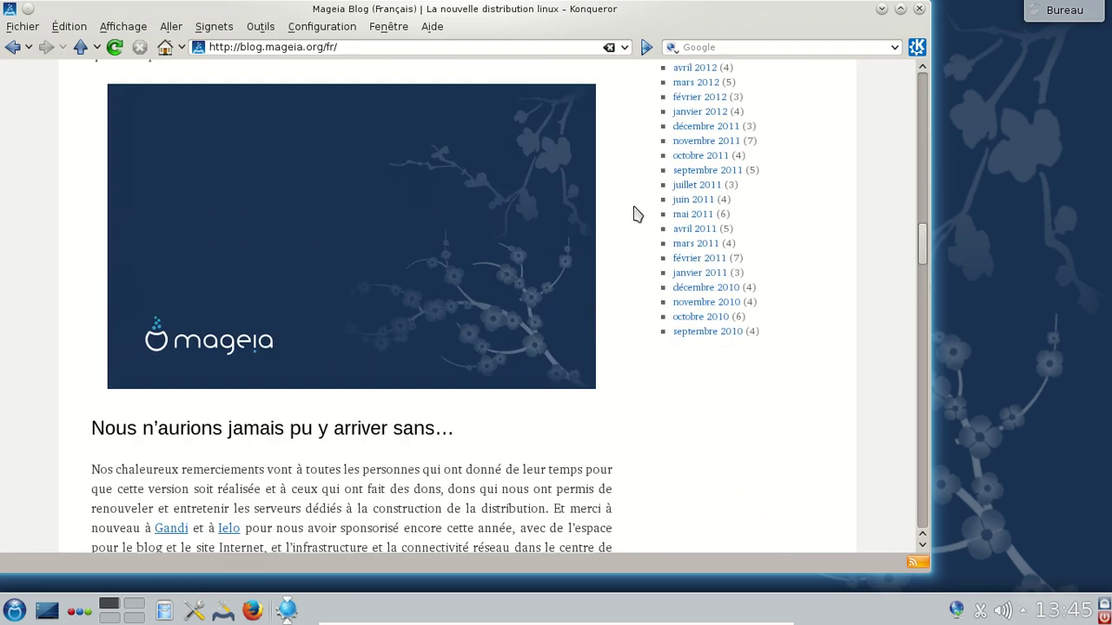
scroll(634, 213, down, 8)
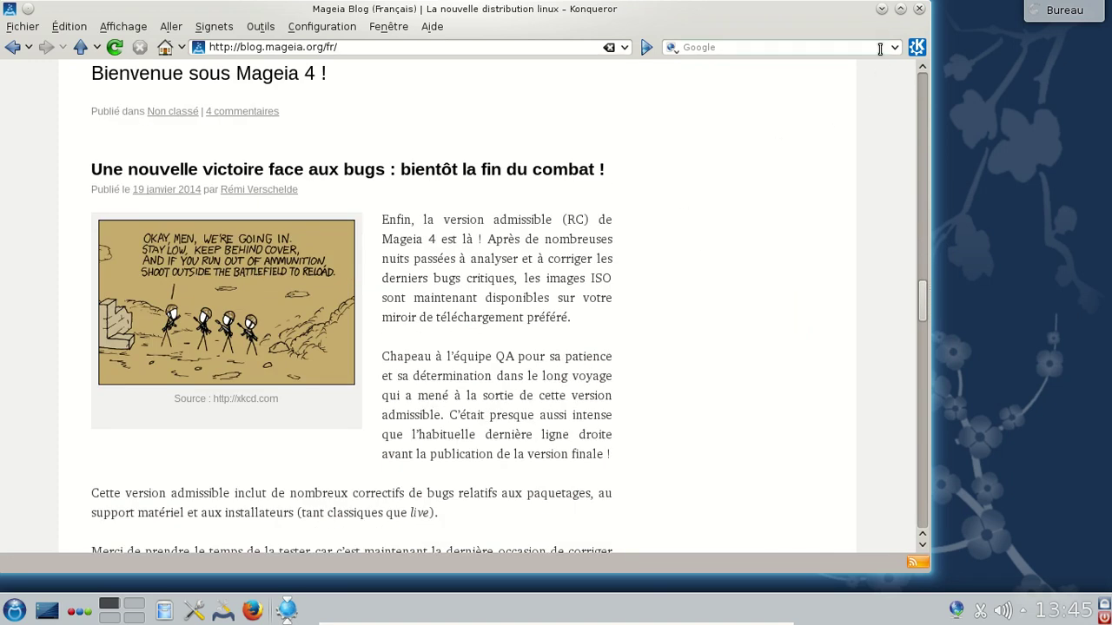
click(920, 10)
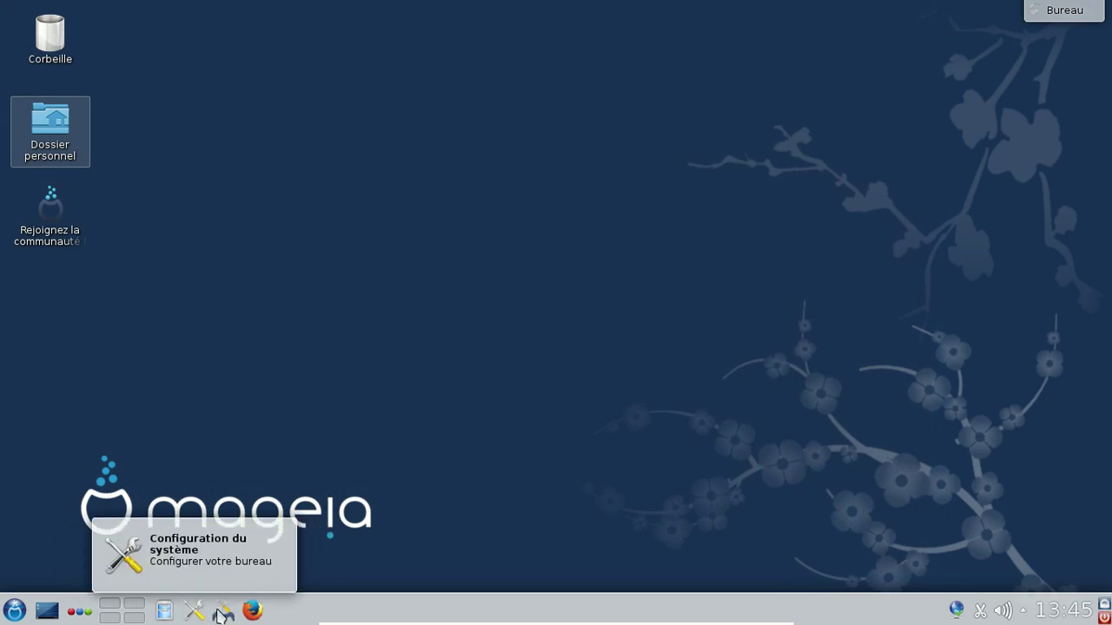
Look through the applications in the launcher's Son et Vidéo category
click(15, 610)
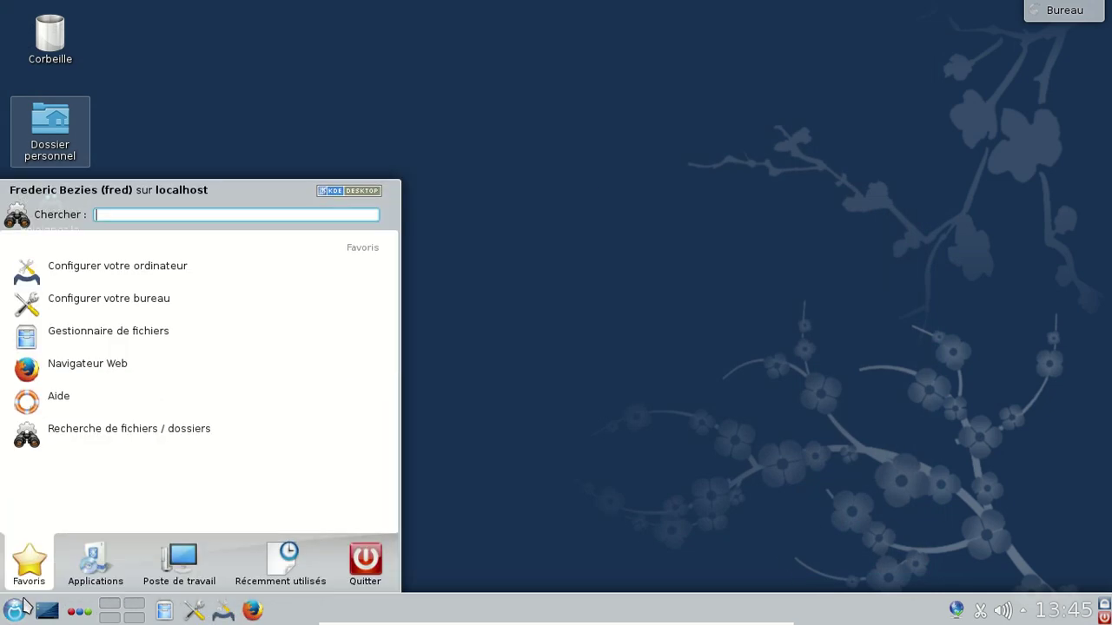
click(107, 581)
click(106, 391)
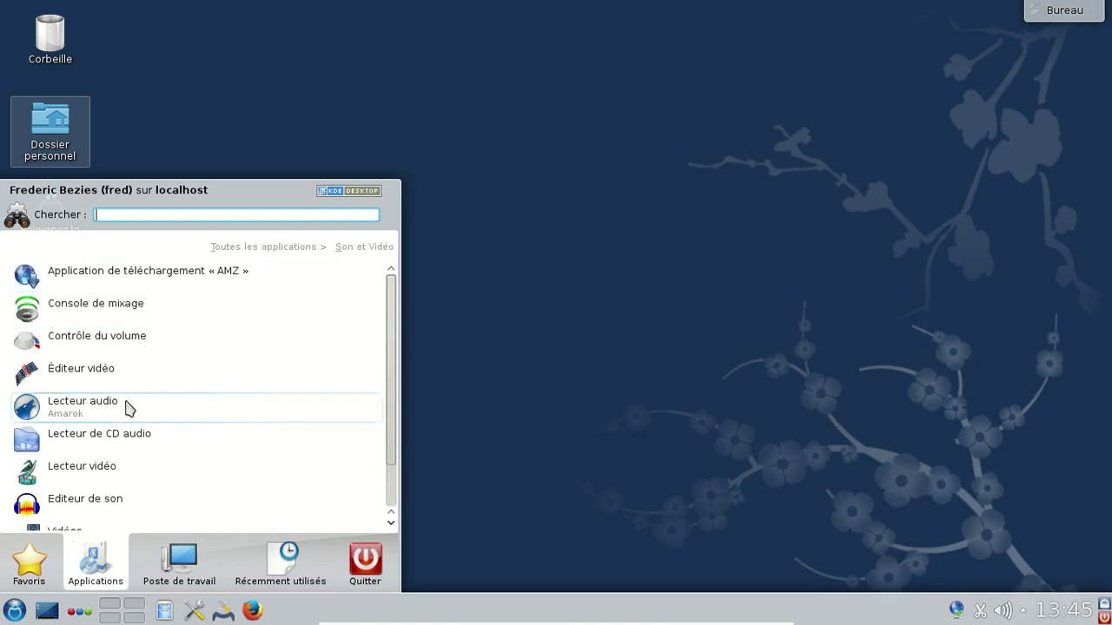
scroll(157, 418, down, 2)
scroll(147, 443, up, 2)
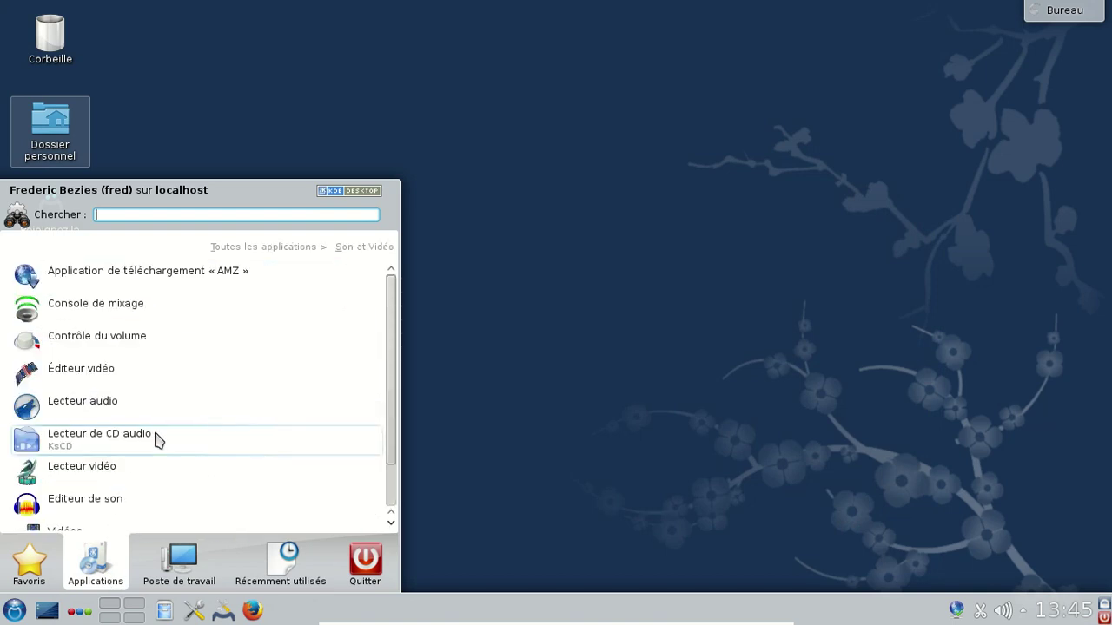
Examine the launcher's locations and recently used applications, including the options of the Lecteur audio entry, and return to the favourites
click(182, 564)
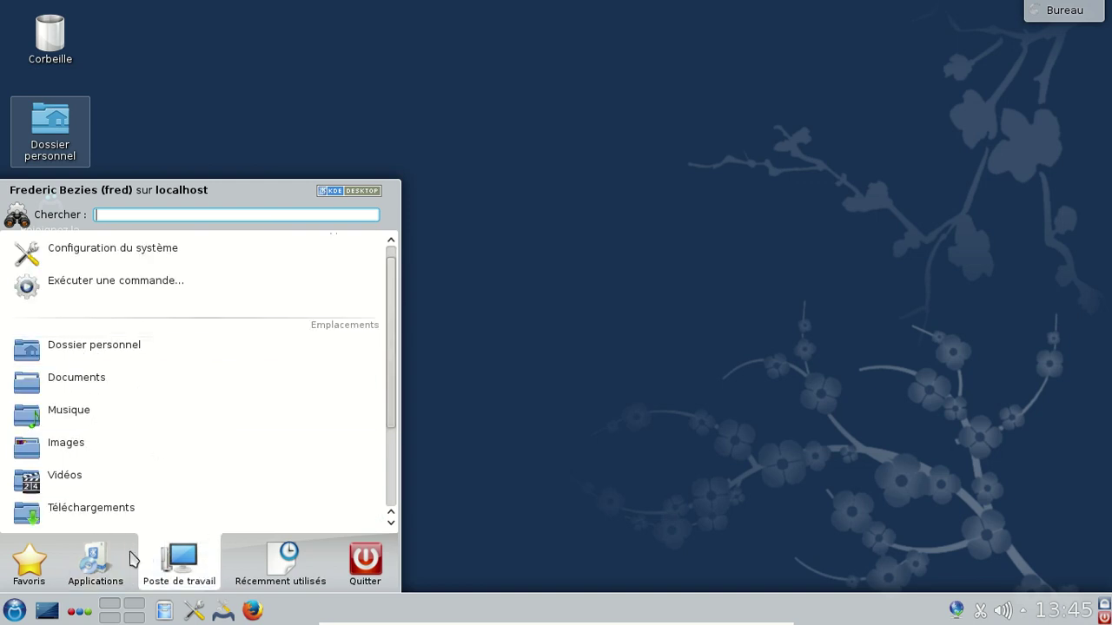
click(90, 566)
click(35, 566)
click(310, 580)
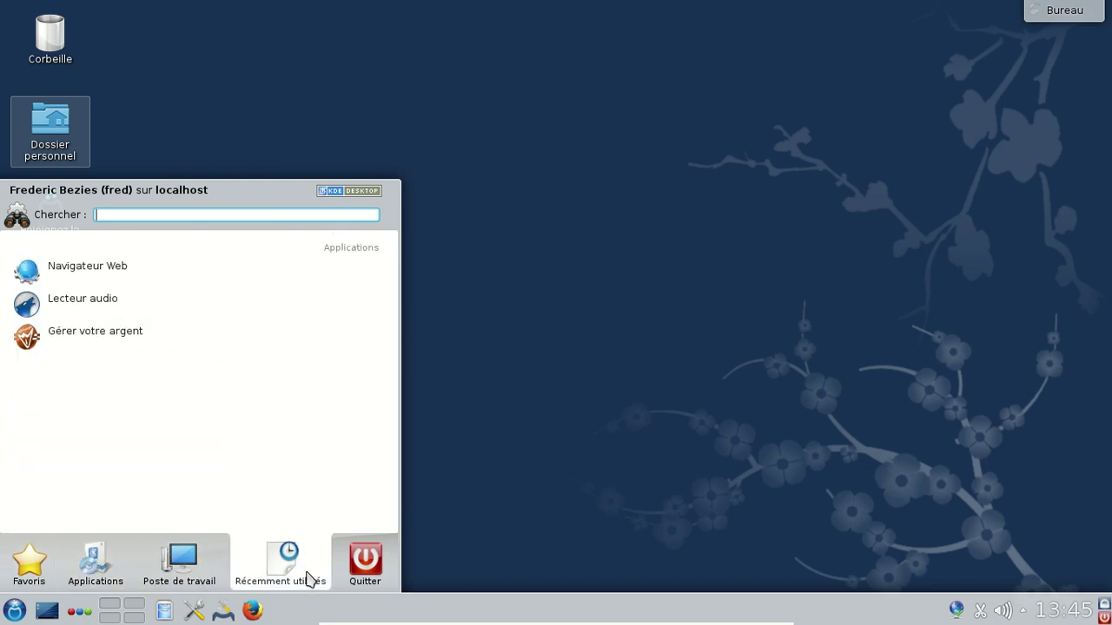
right_click(209, 311)
click(292, 404)
click(31, 574)
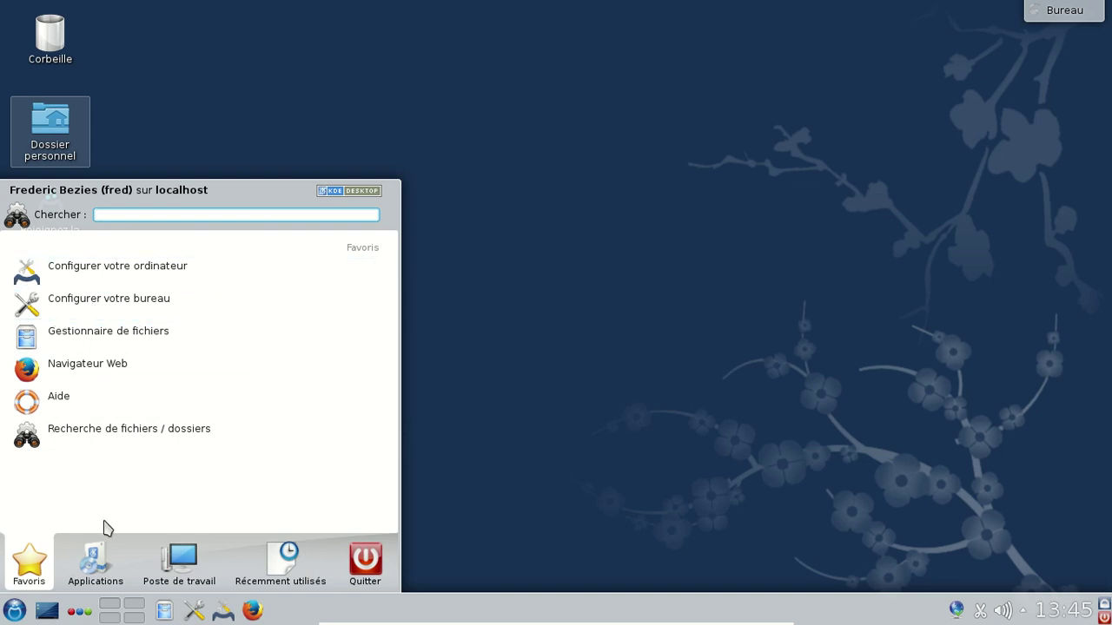
Look through the launcher's Outils category and its Outils système subcategory
click(96, 564)
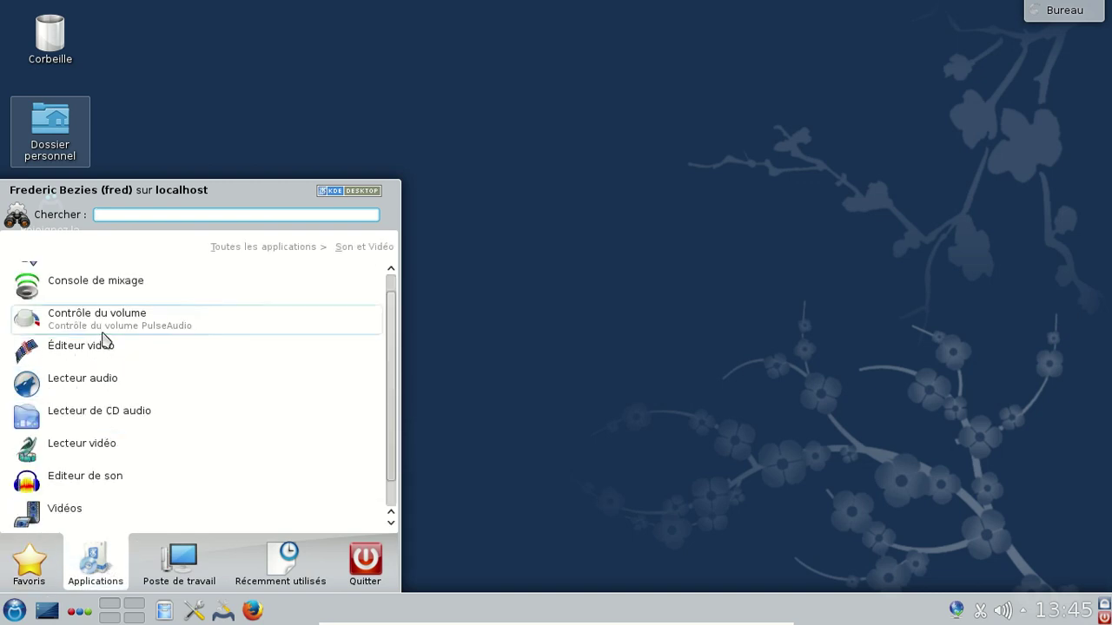
click(299, 250)
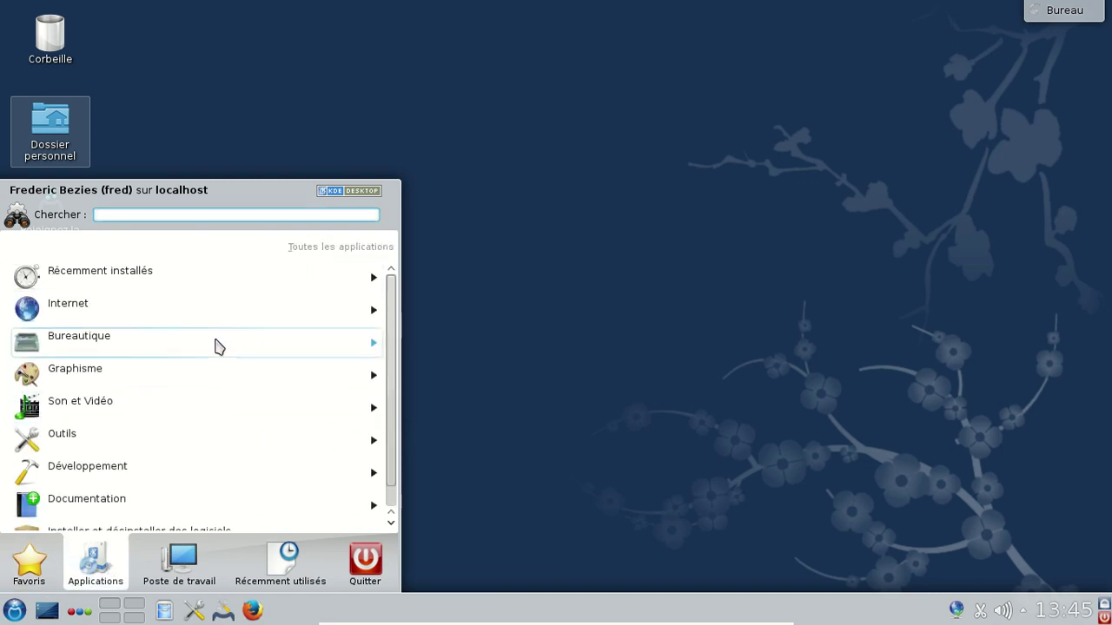
click(148, 446)
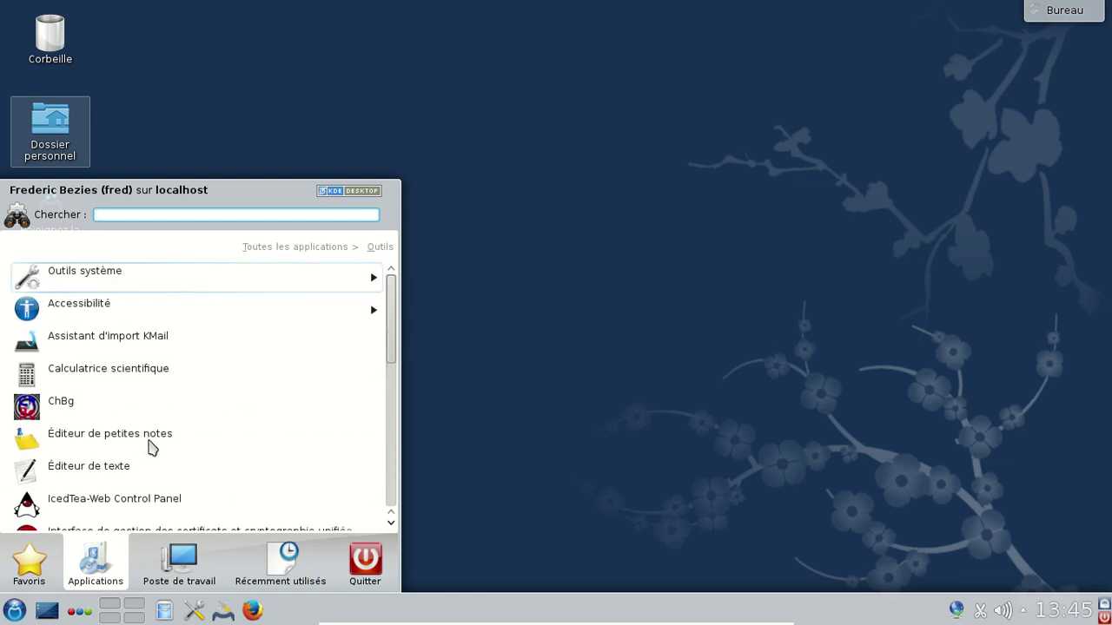
click(207, 292)
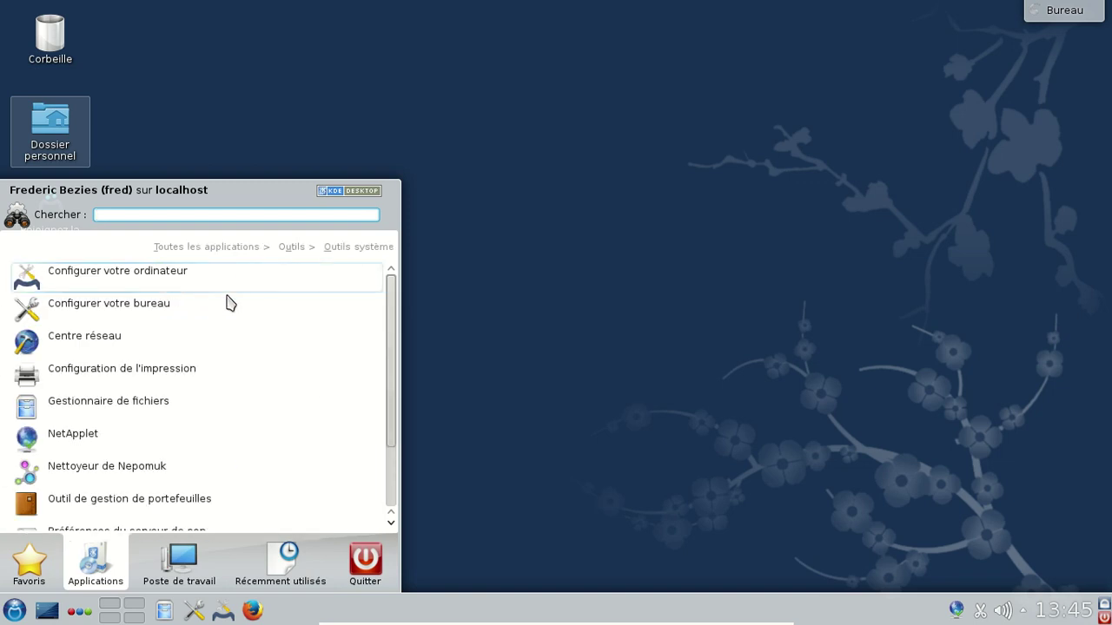
click(295, 250)
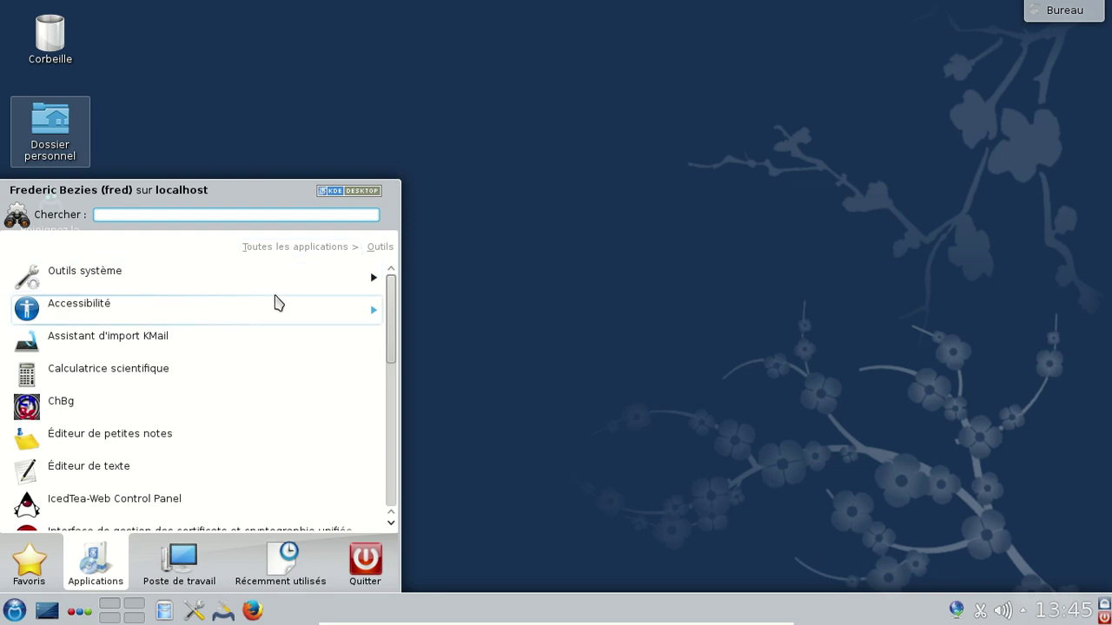
Look through the remaining applications in the launcher's Outils category and return to the list of all applications
scroll(271, 309, down, 5)
scroll(266, 321, down, 3)
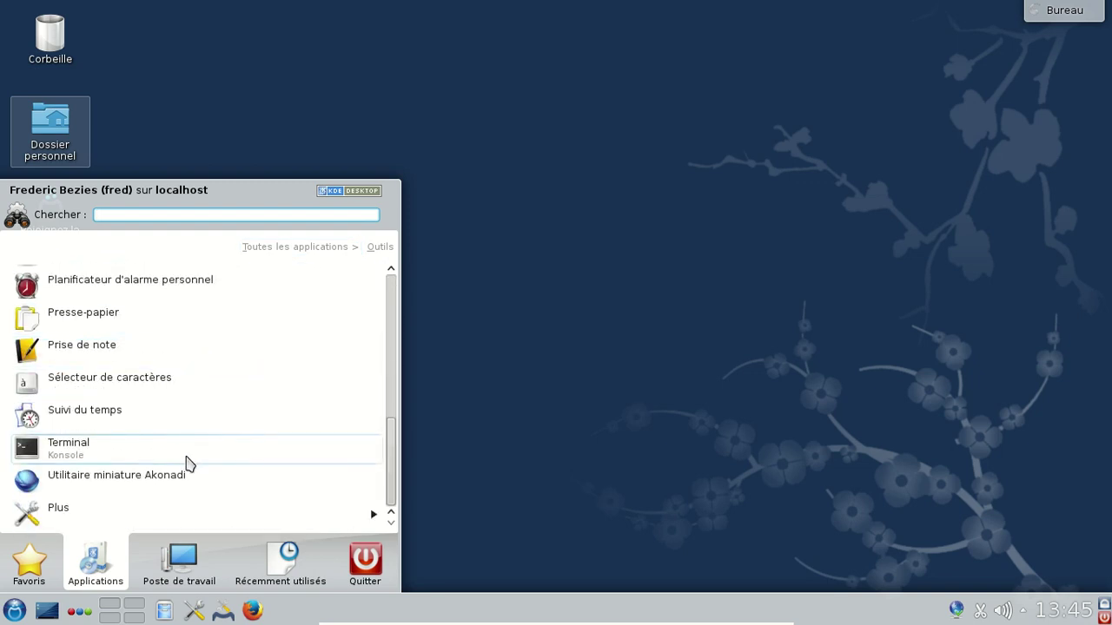
scroll(260, 287, up, 1)
click(275, 249)
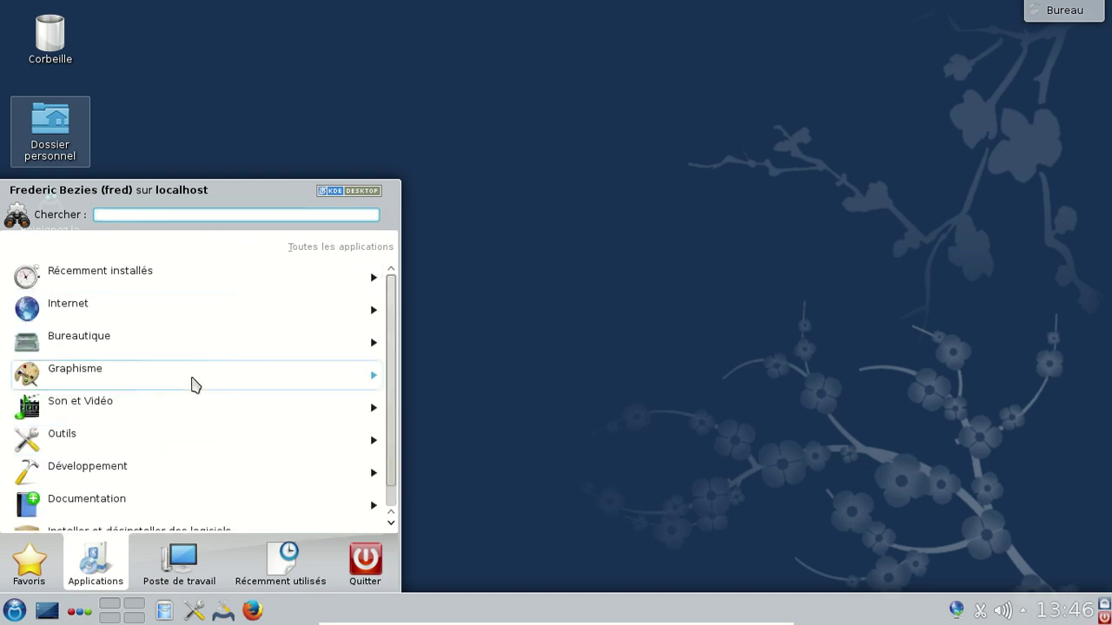
Open the software manager from the application launcher, authenticating with the root password
click(28, 563)
click(94, 563)
click(98, 509)
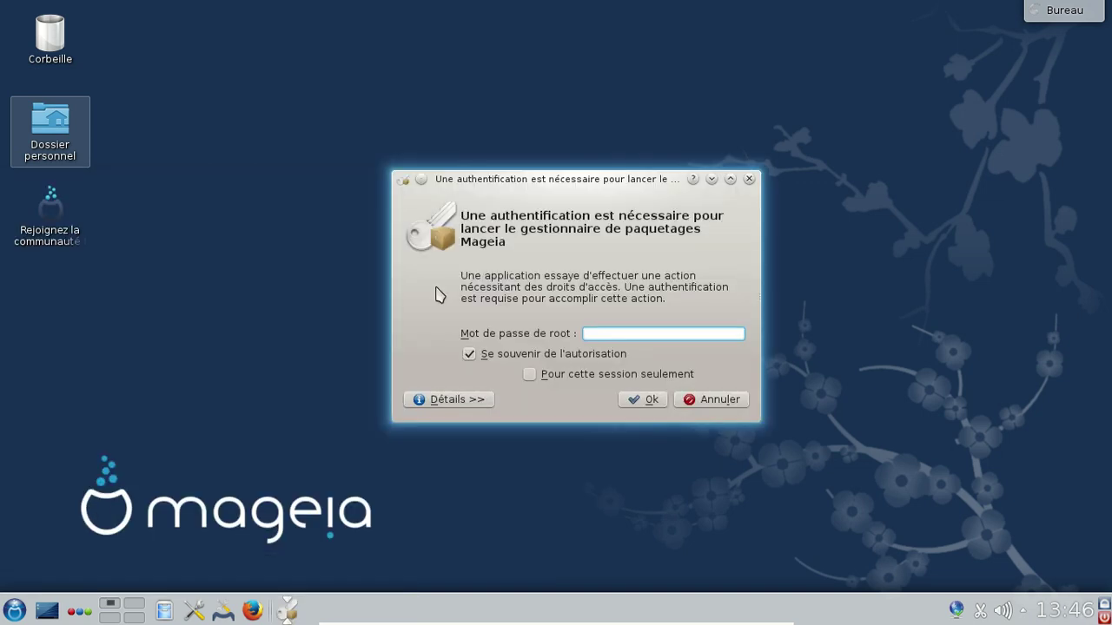
text(********)
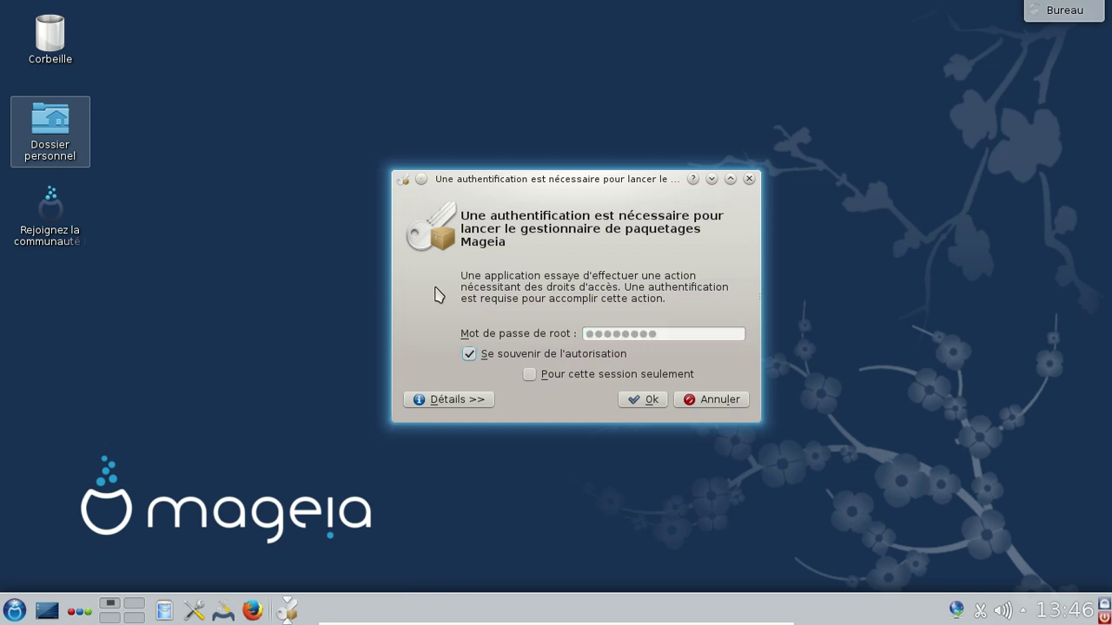
key(Return)
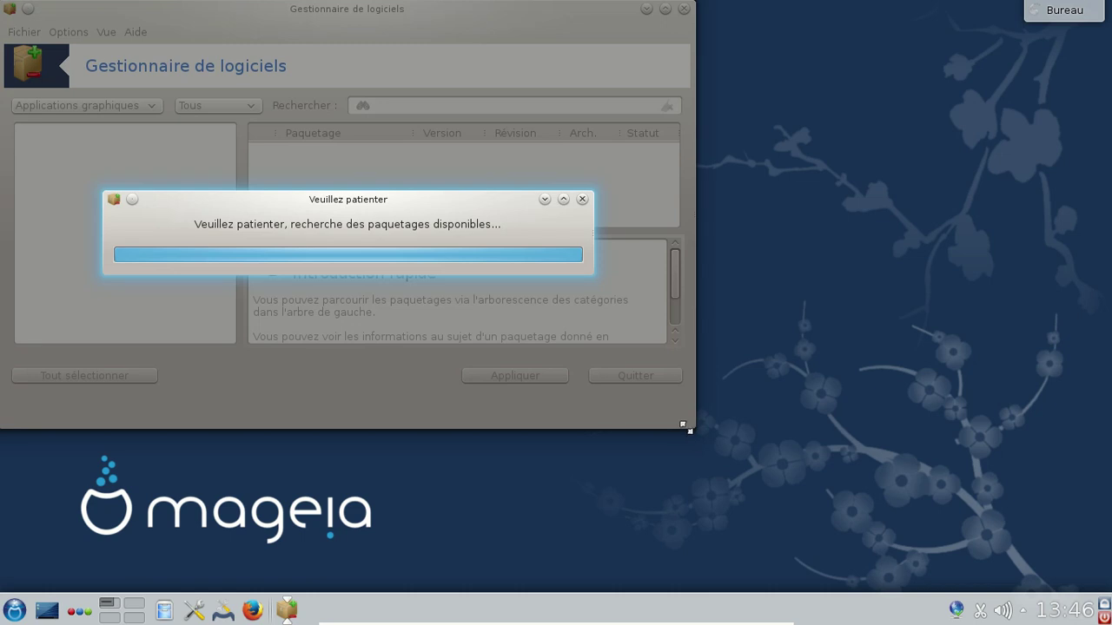
drag(683, 426, 688, 428)
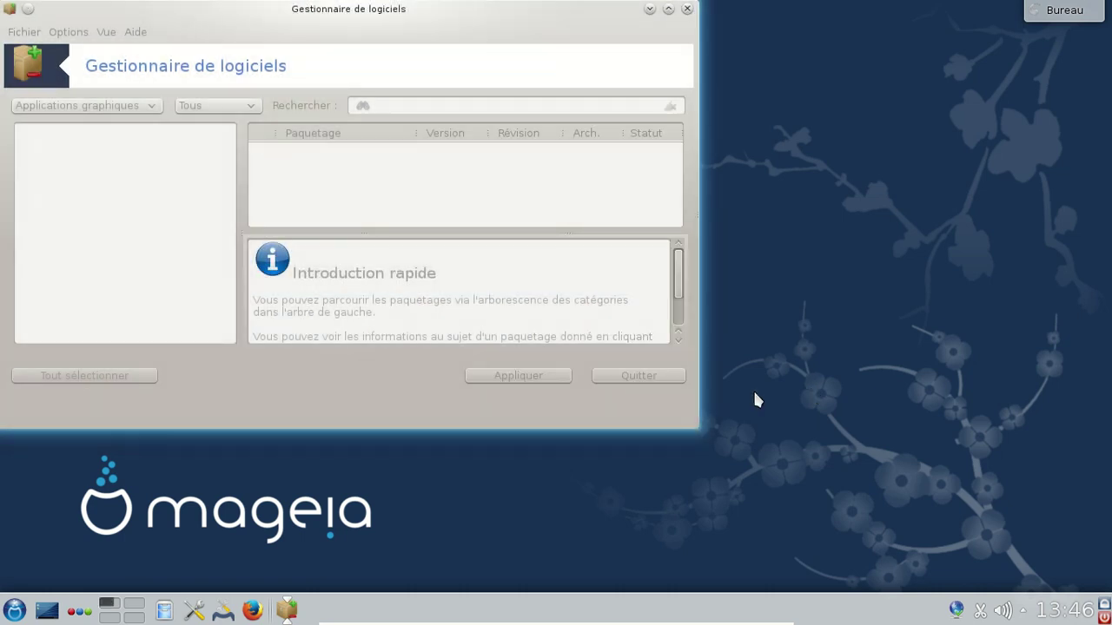
Search for vlc, install the x86_64 vlc package with its required dependencies, and close the software manager
click(435, 103)
text(vlc)
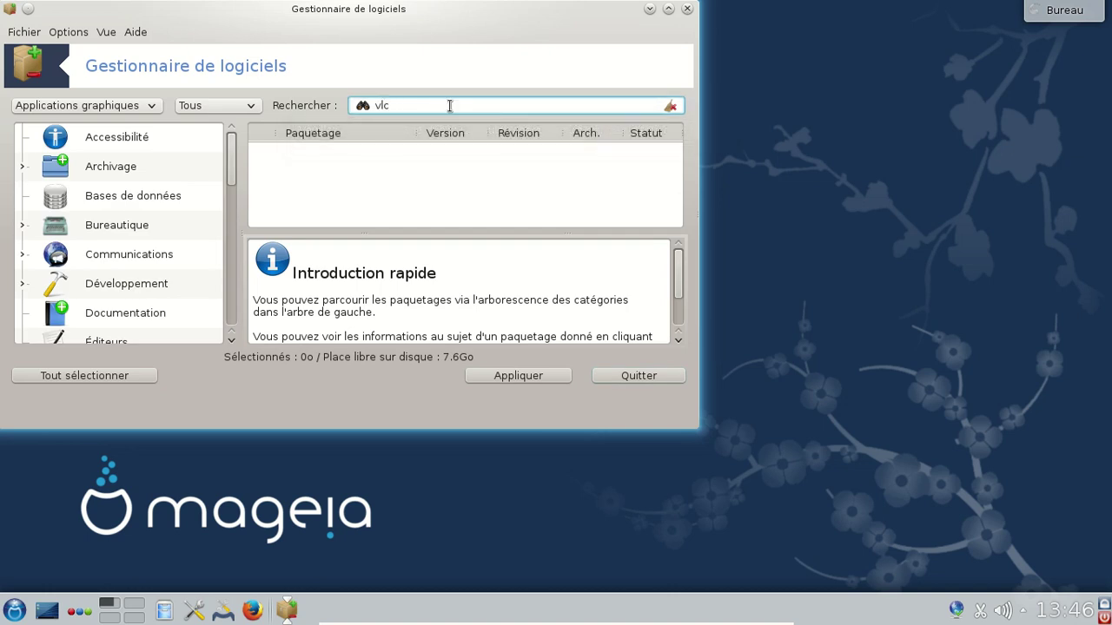
key(Return)
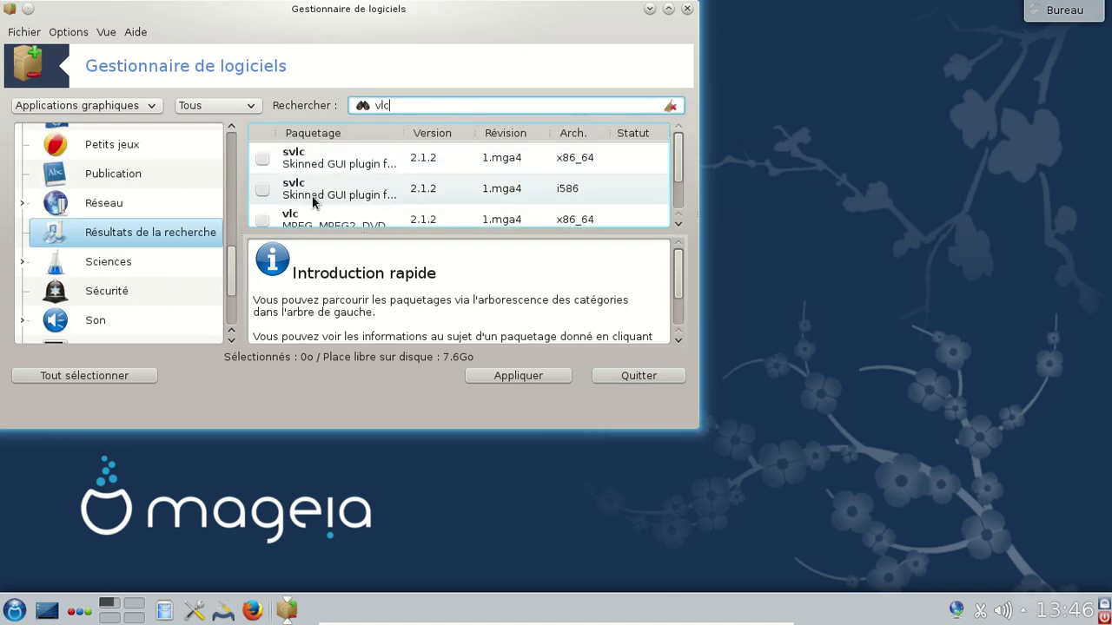
click(263, 221)
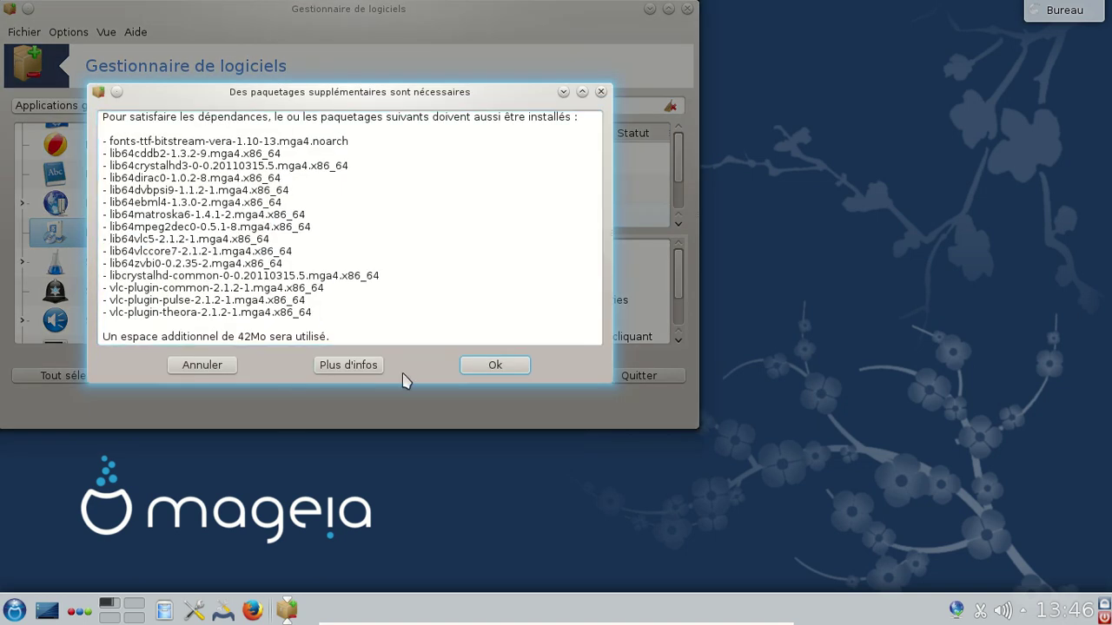
click(484, 365)
click(514, 376)
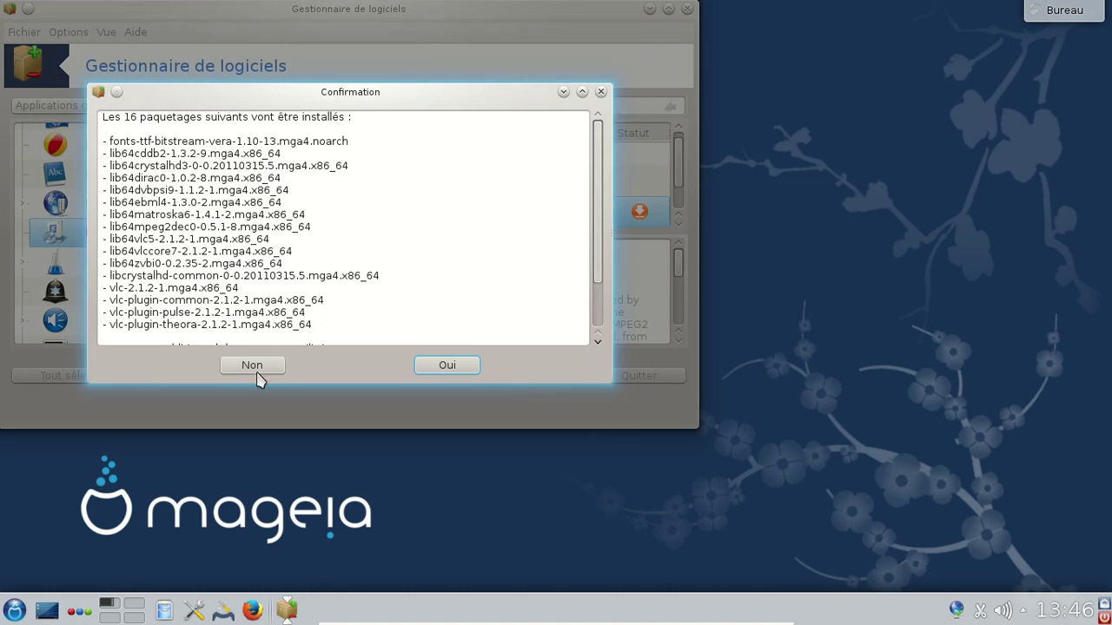
click(466, 368)
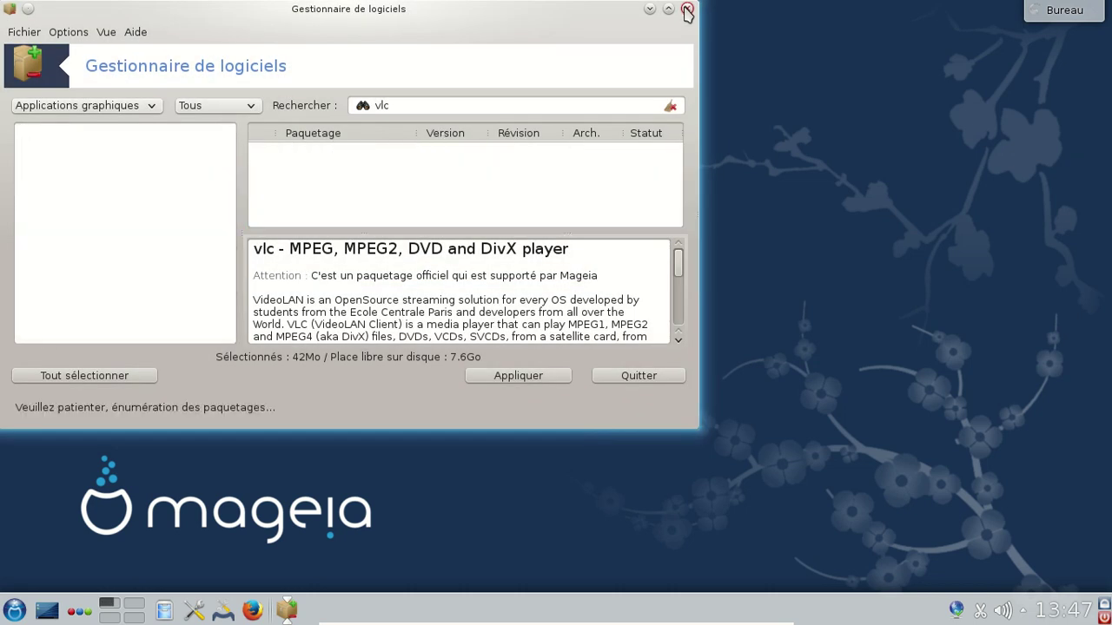
click(686, 11)
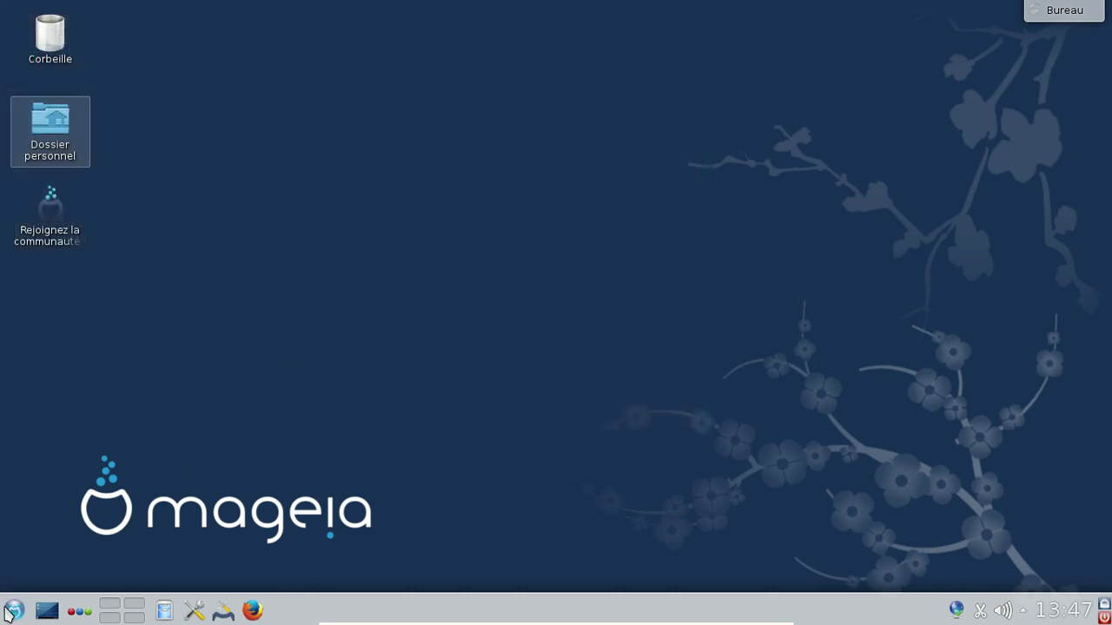
Launch Lecteur multimédia (VLC) from the Son et Vidéo category and accept its privacy policy with automatic media info retrieval enabled
click(11, 612)
click(112, 555)
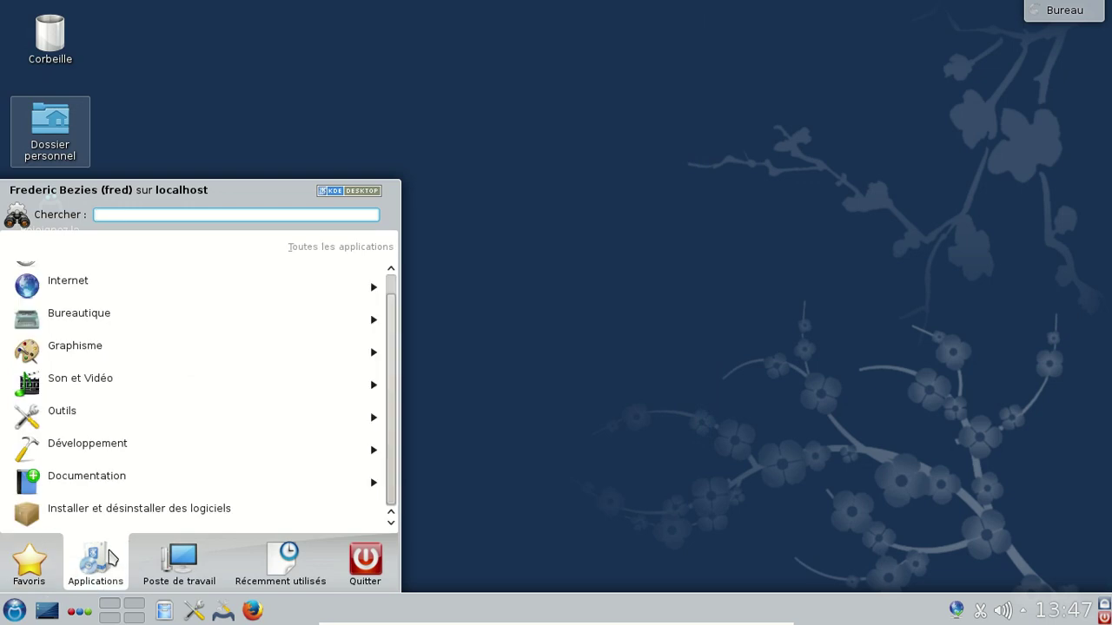
click(136, 387)
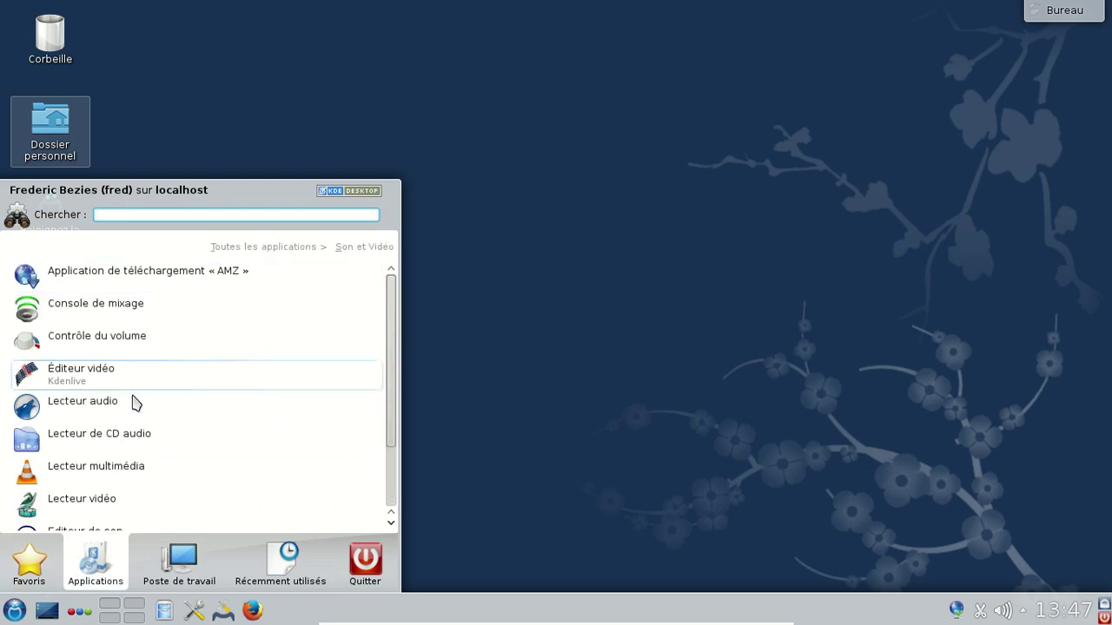
click(99, 476)
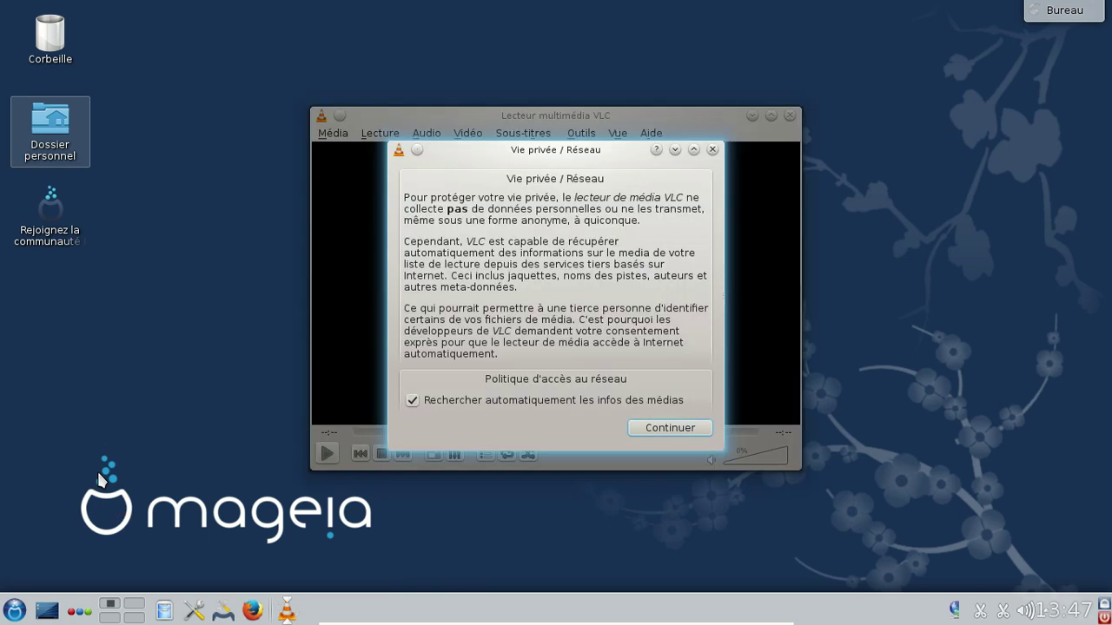
click(669, 430)
View the version information in VLC's À propos window and close the player
click(652, 133)
click(673, 179)
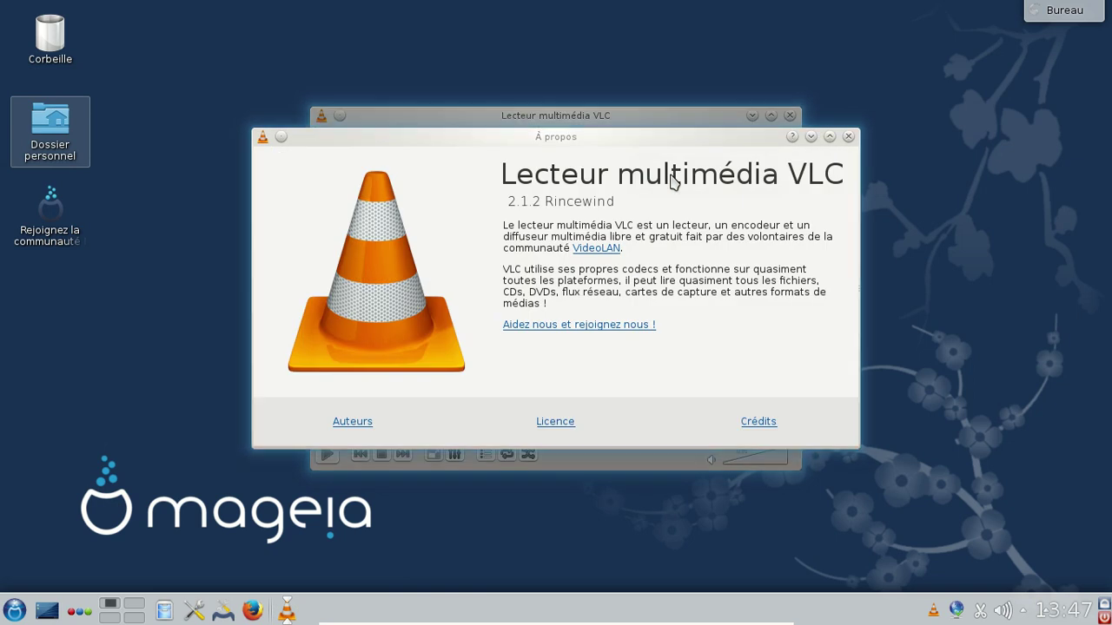
click(849, 137)
click(789, 116)
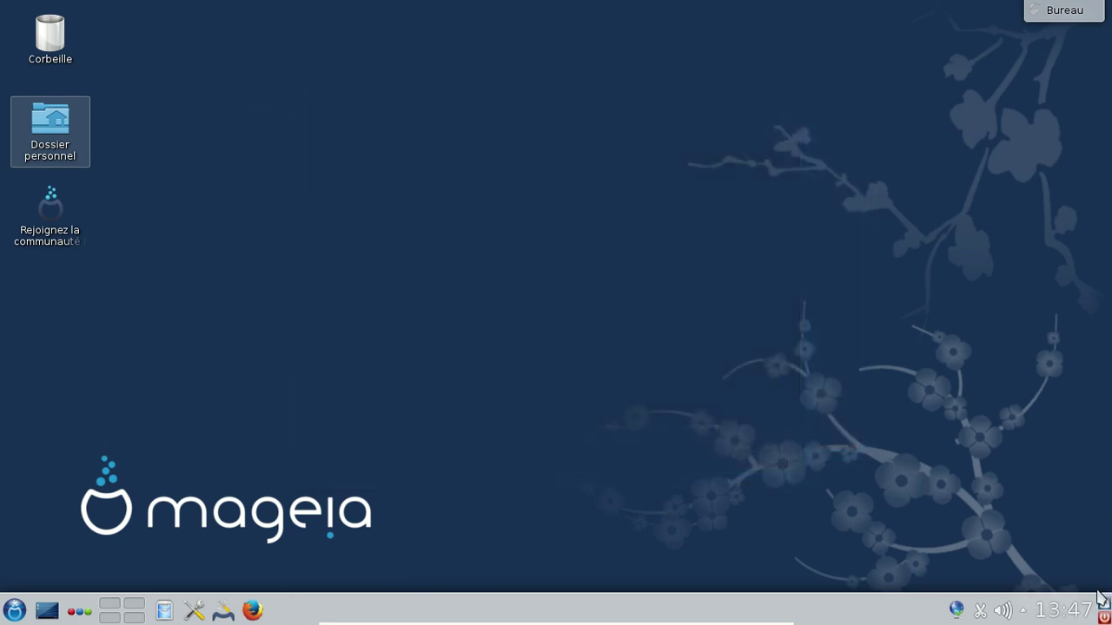
Shut down the Mageia system from the desktop
click(1103, 617)
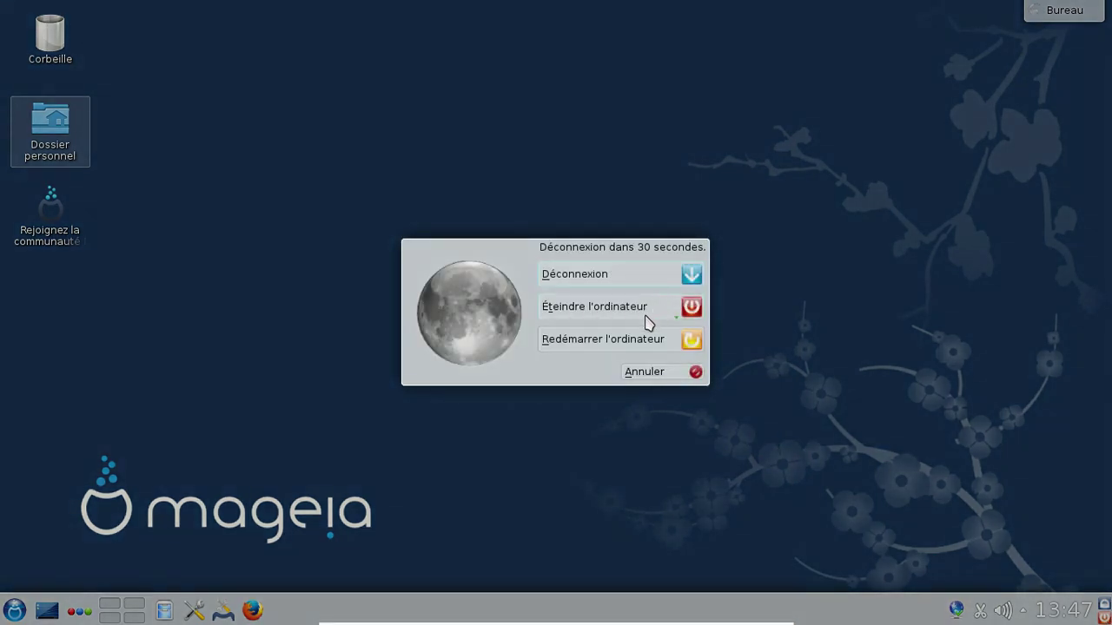
click(632, 307)
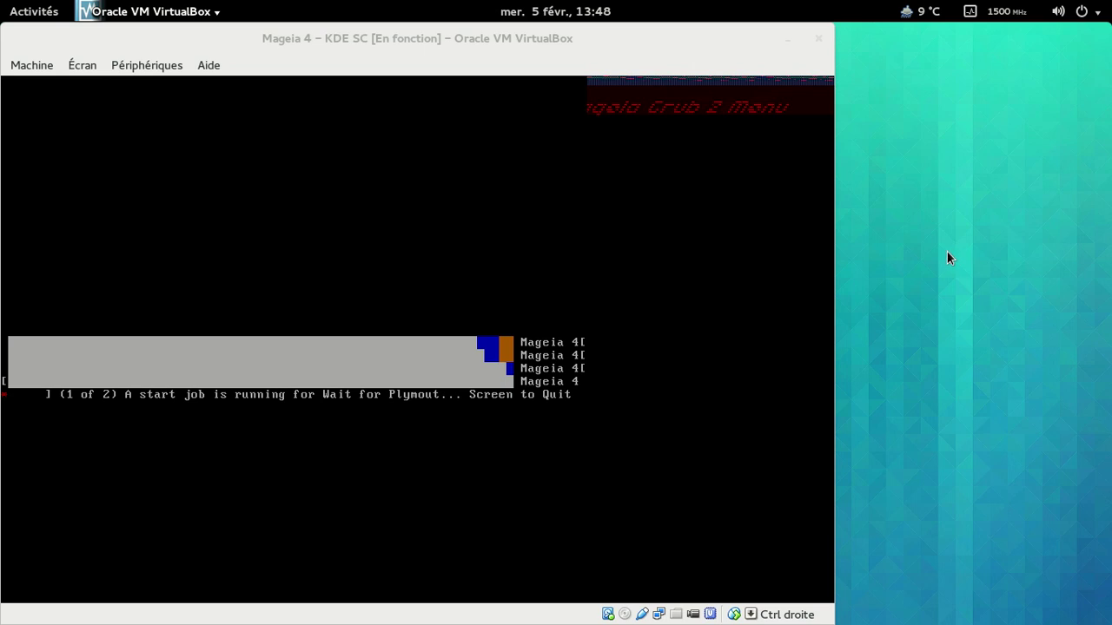
key(super)
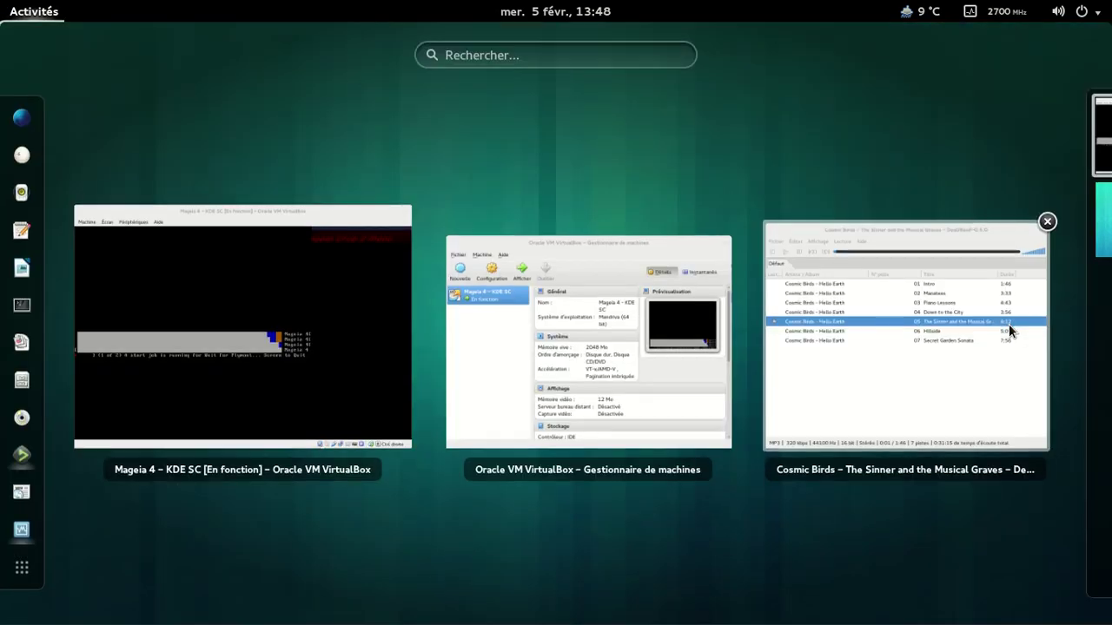
key(super+m)
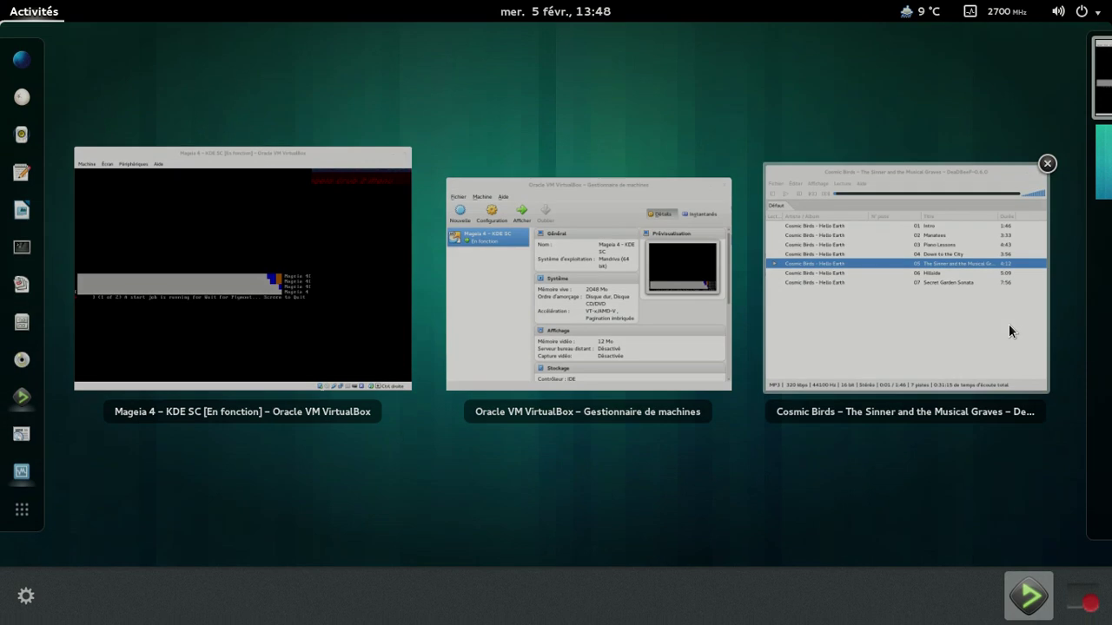
click(1077, 593)
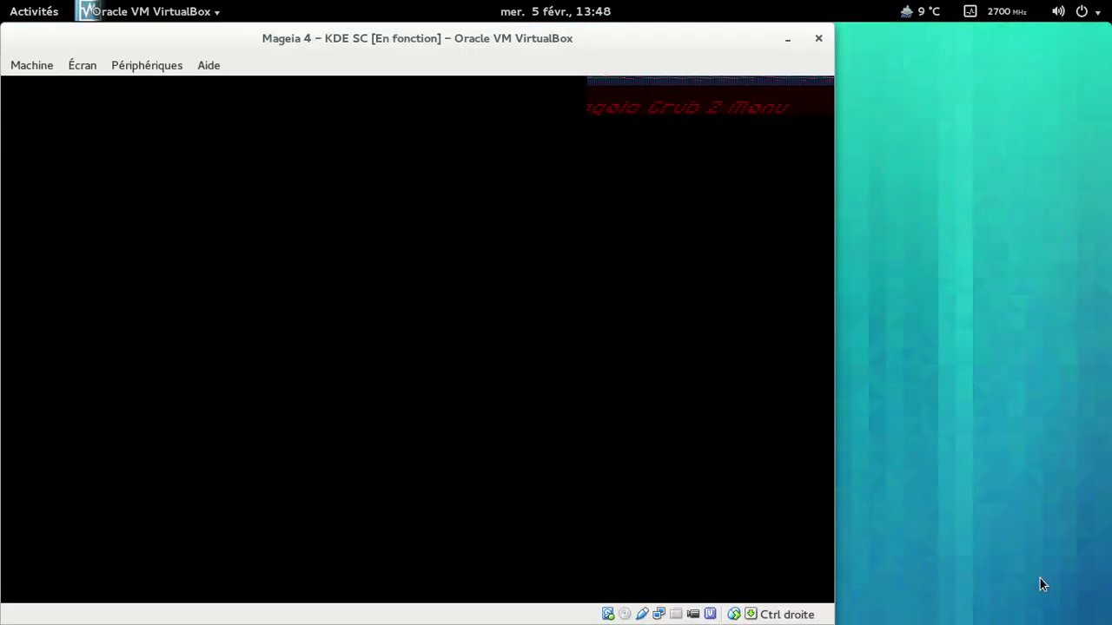
Close the Mageia 4 – KDE SC virtual machine in VirtualBox with the Éteindre la machine option
click(820, 40)
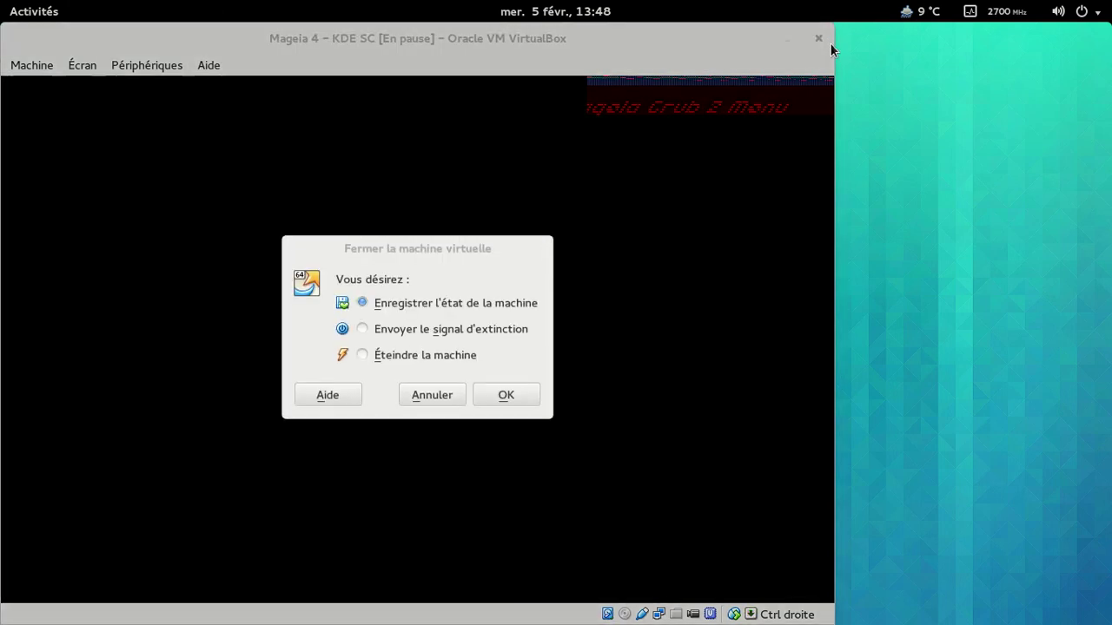
click(441, 357)
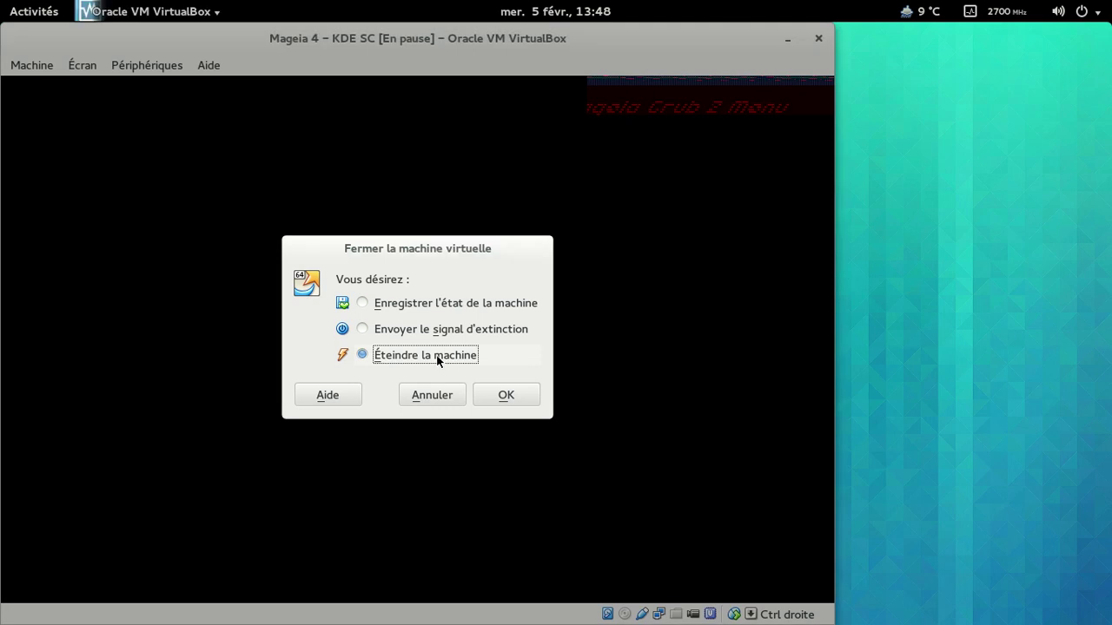
click(500, 397)
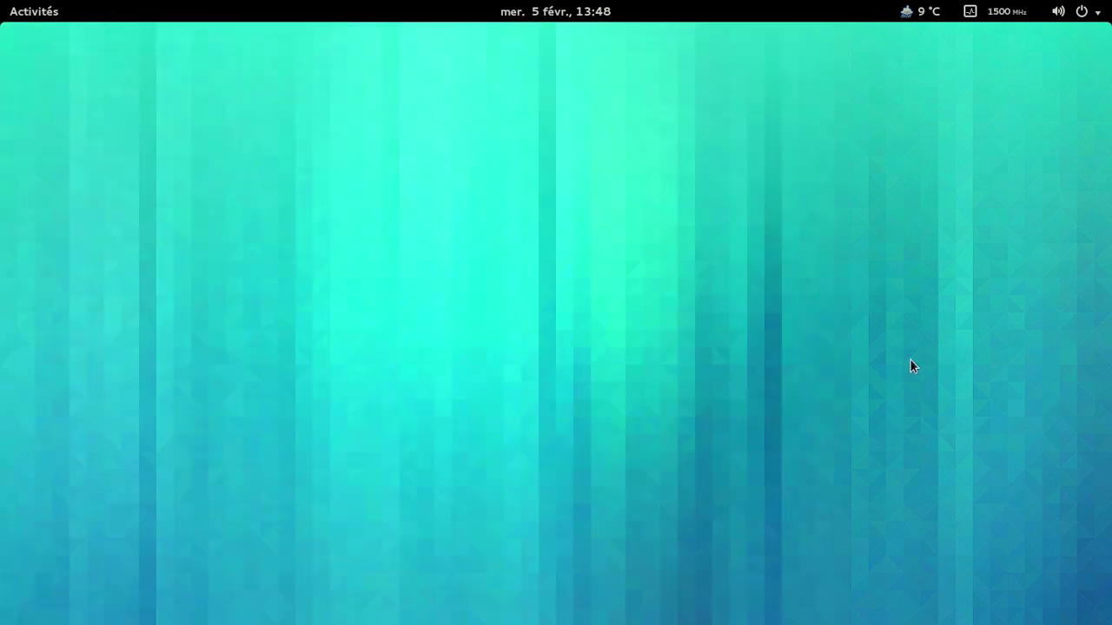
key(super+m)
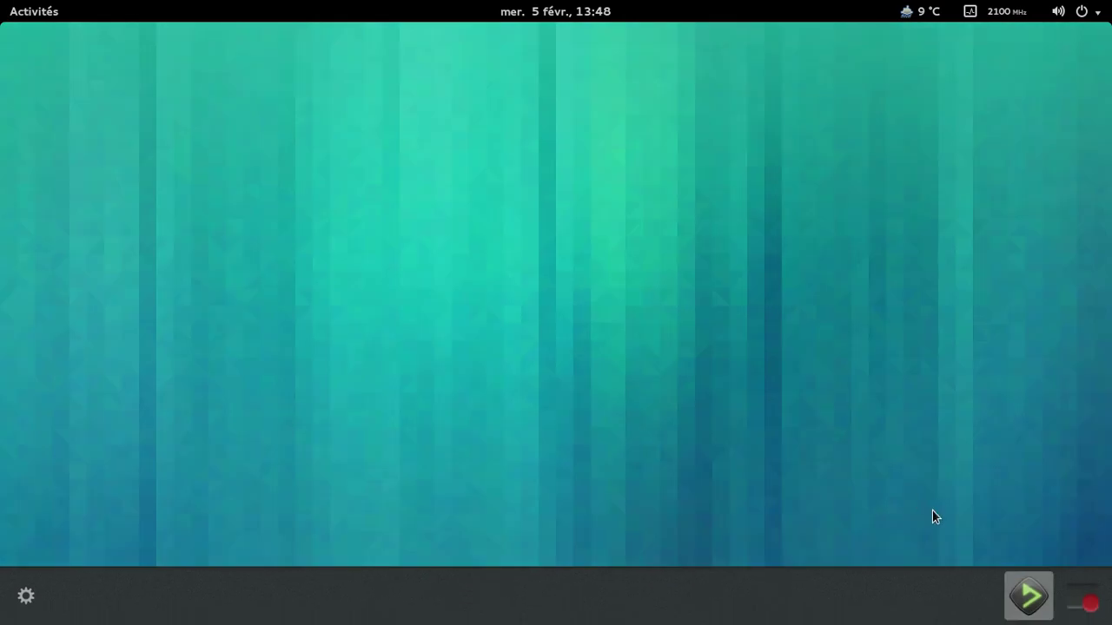
click(1091, 598)
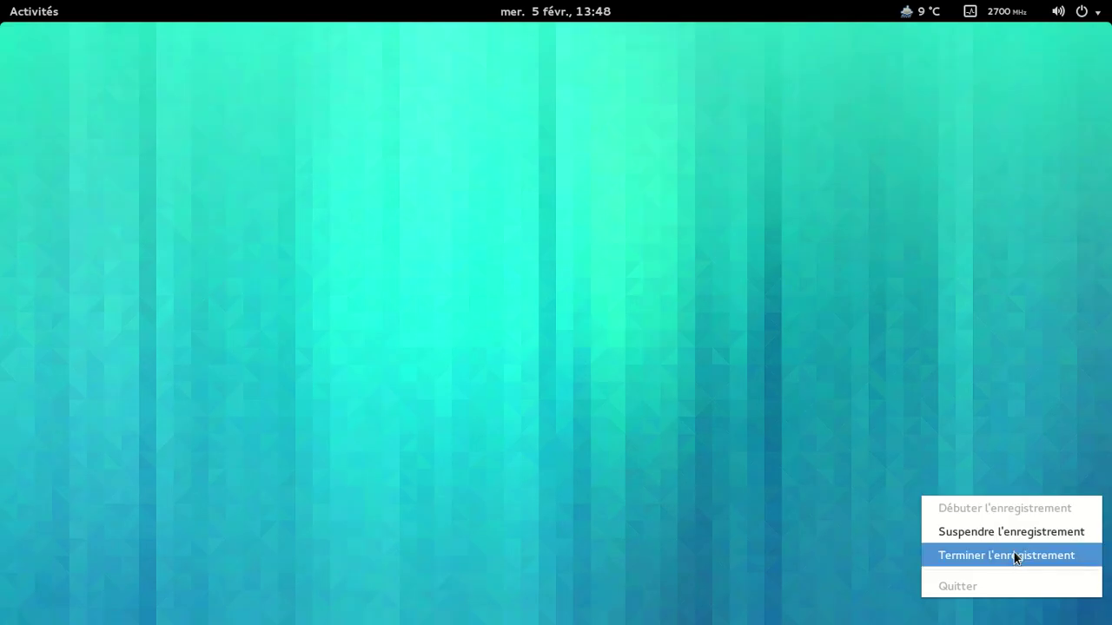